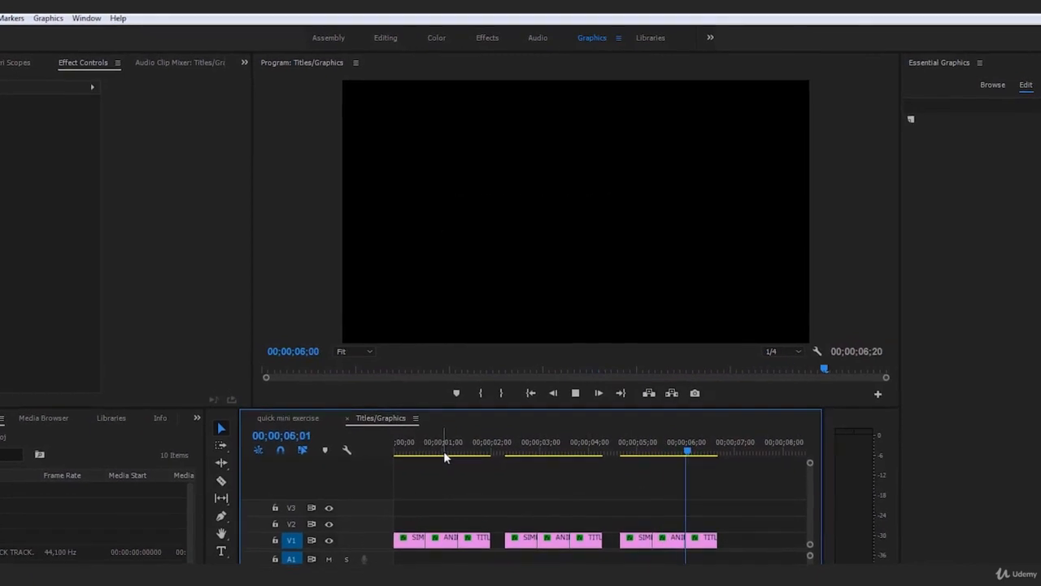
Step: Play through the three existing animated title groups in the Titles/Graphics sequence to preview their animations
drag(457, 472, 354, 480)
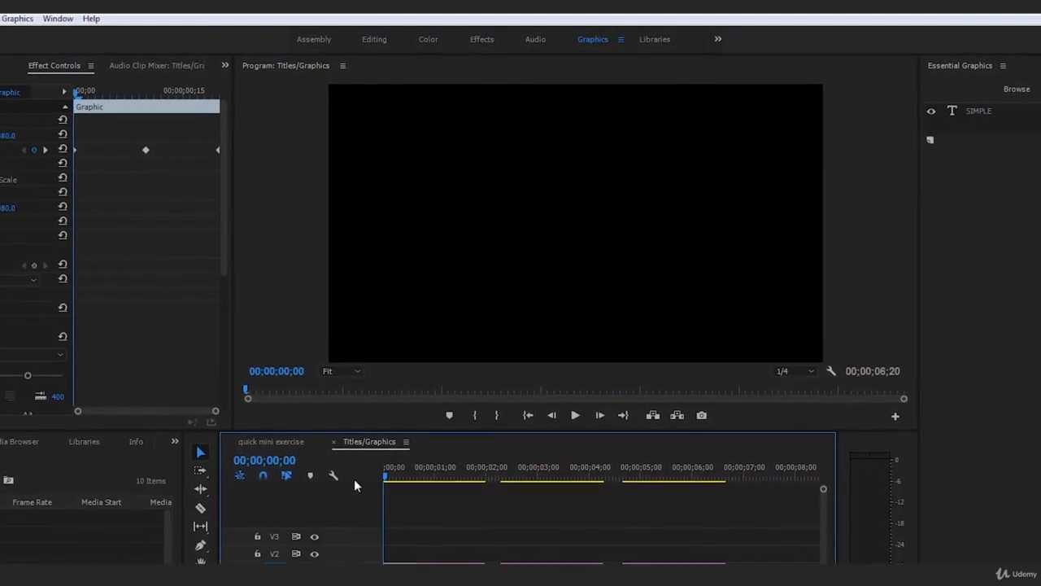
key(space)
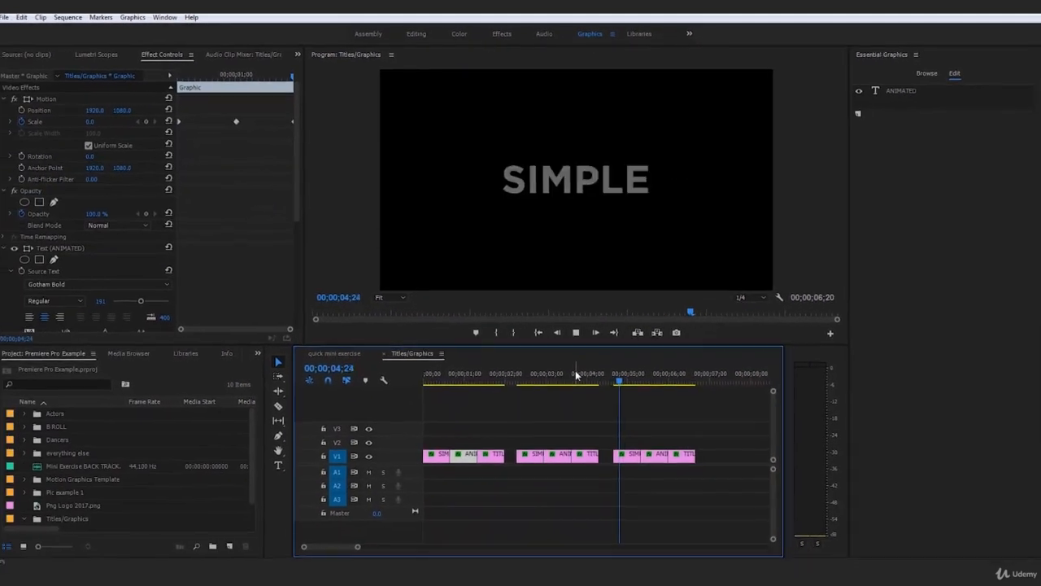
drag(430, 413, 413, 429)
click(427, 393)
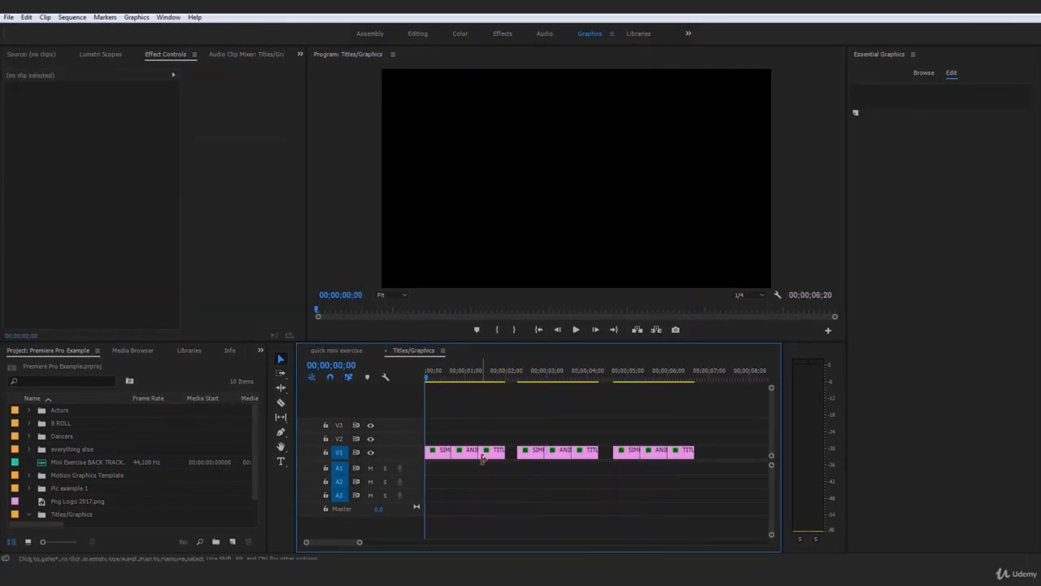
key(space)
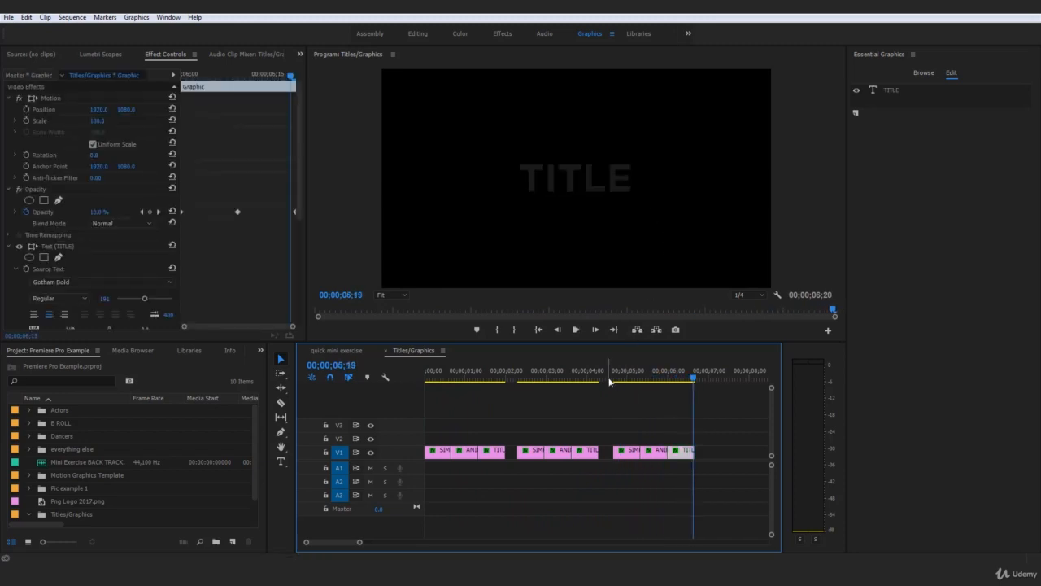
key(Home)
click(537, 400)
key(space)
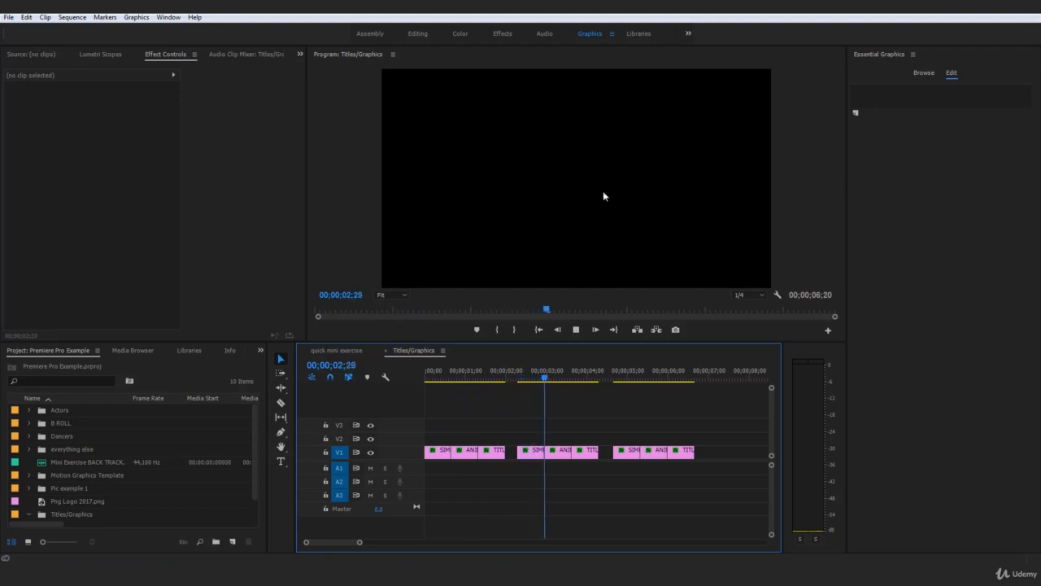
click(607, 192)
key(space)
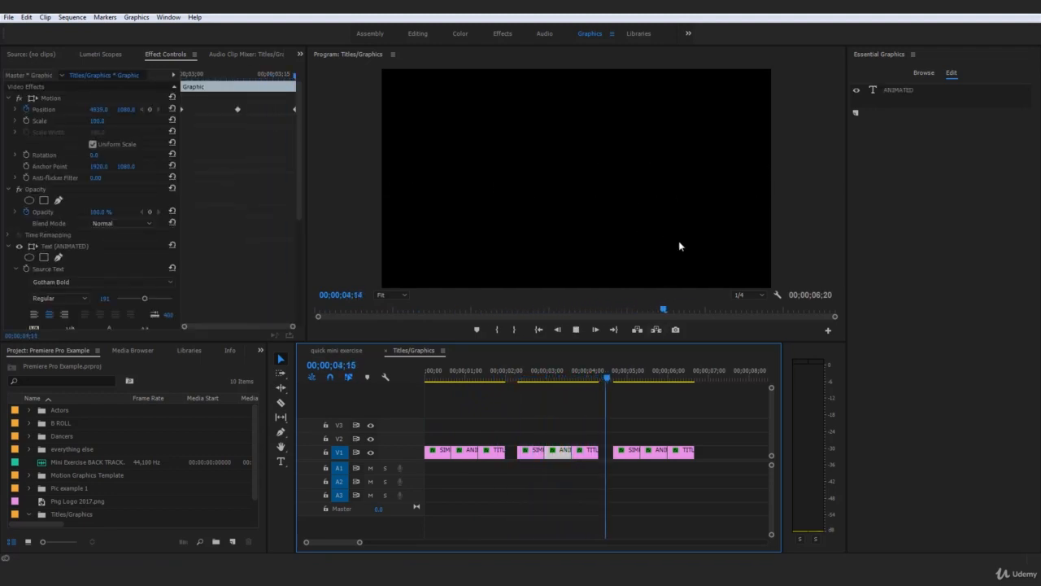
key(space)
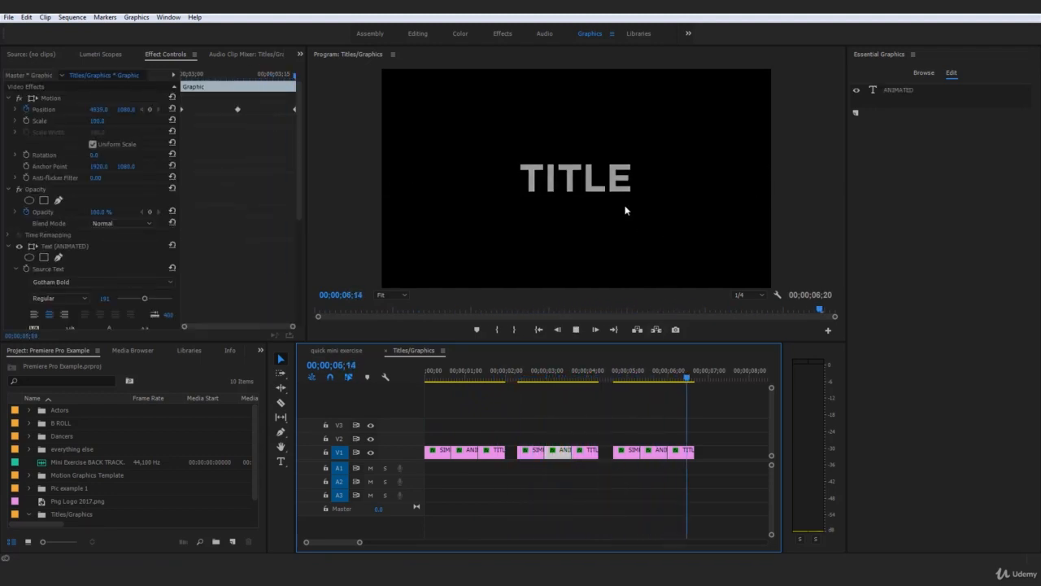
key(Home)
click(499, 387)
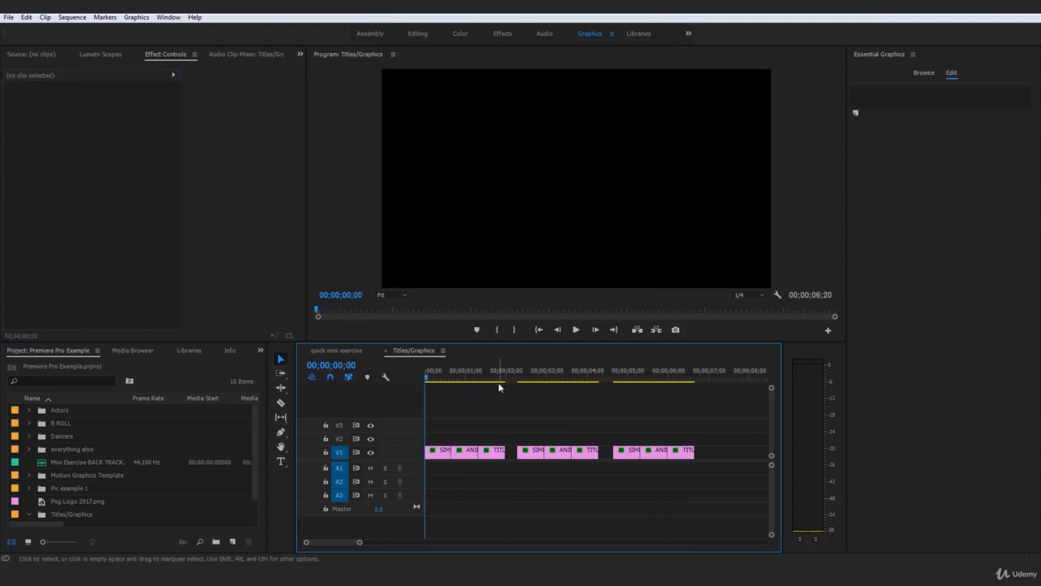
Step: Add the Basic Title template to track V1 at 00;00;08;00 and replace its text with BASIC
drag(361, 544, 394, 541)
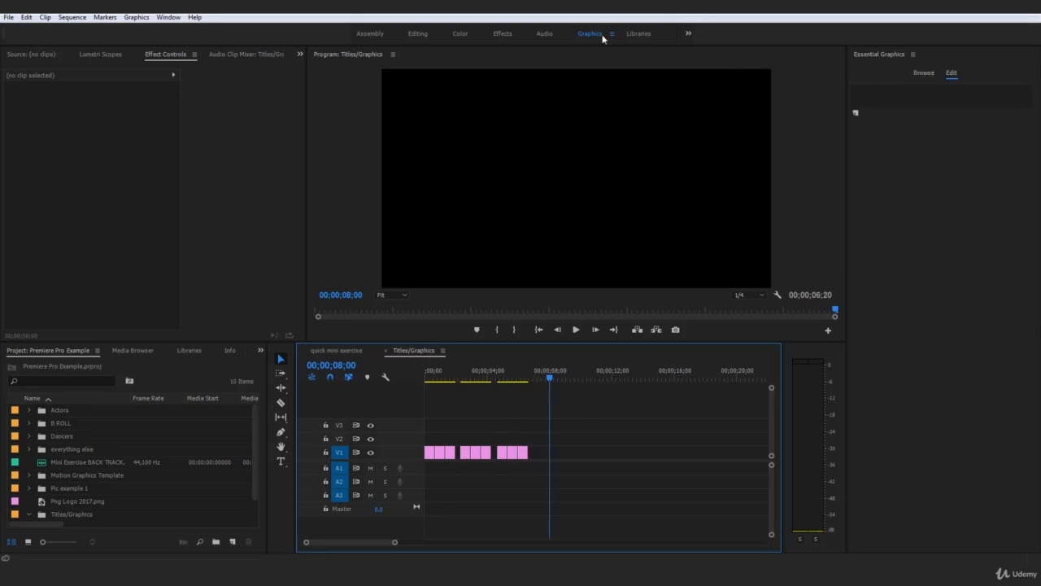
click(921, 72)
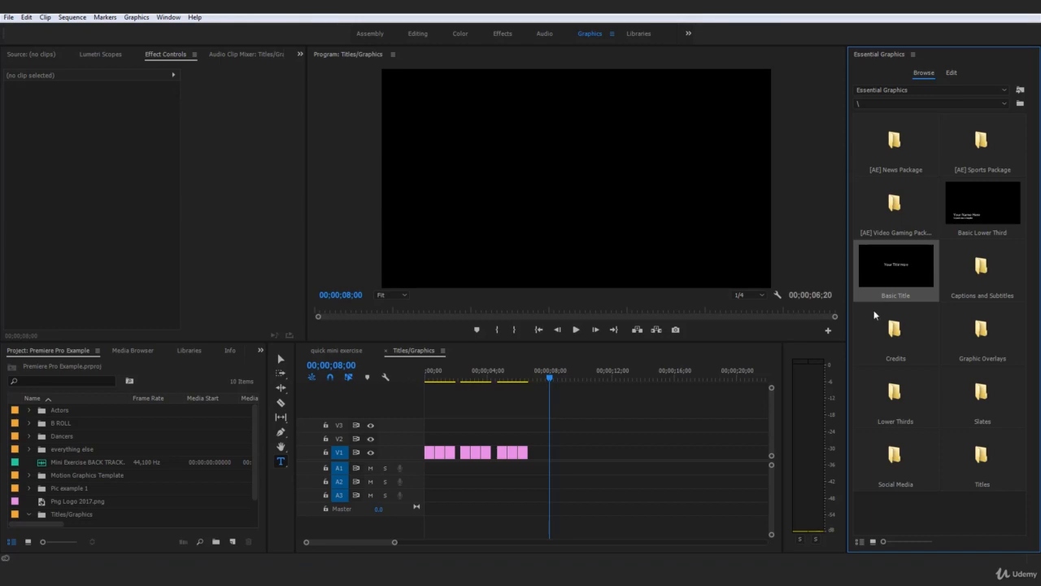
drag(874, 315, 565, 462)
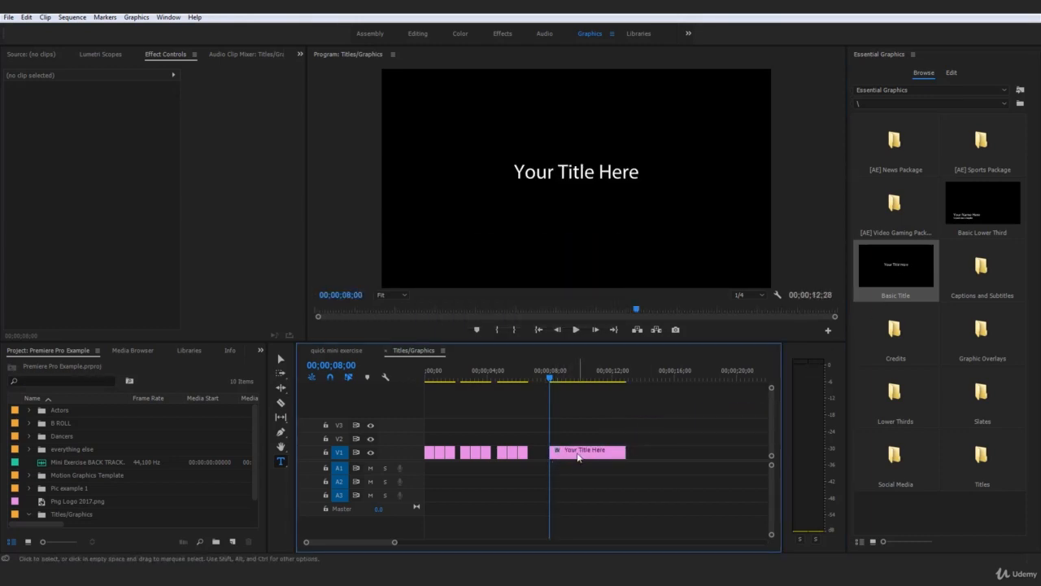
triple_click(612, 174)
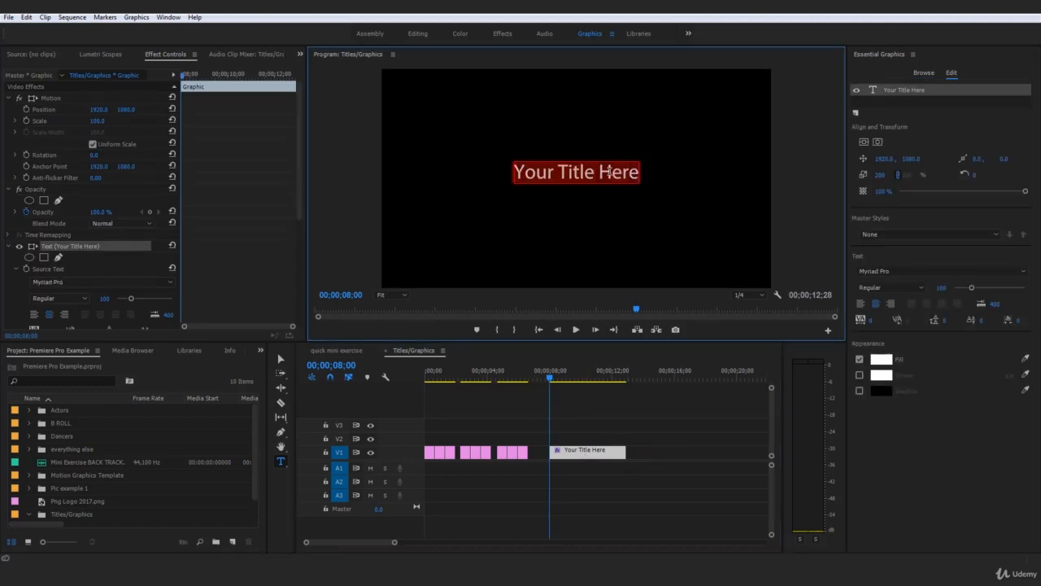
text(BASIC)
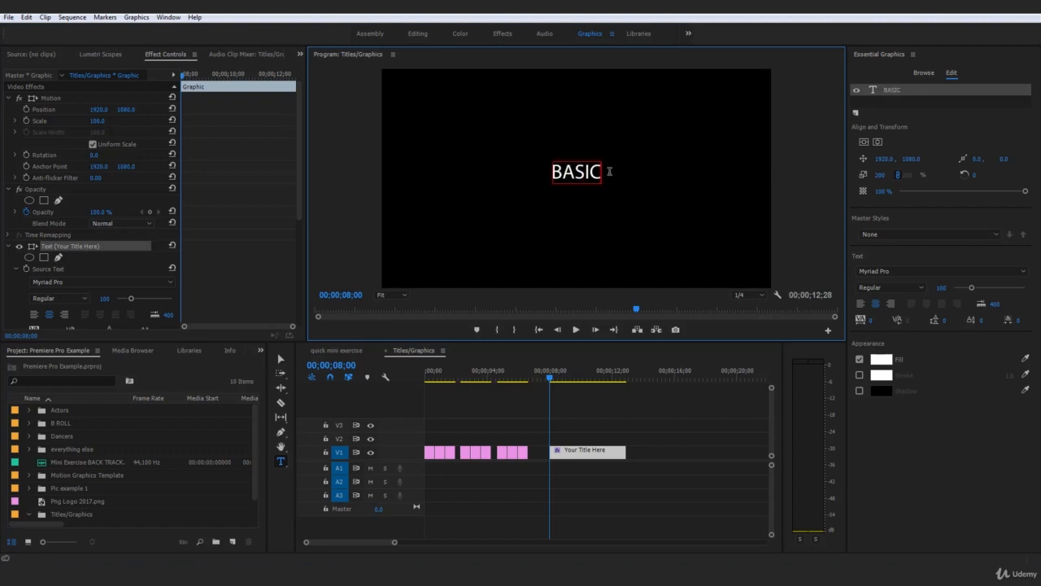
key(ctrl+a)
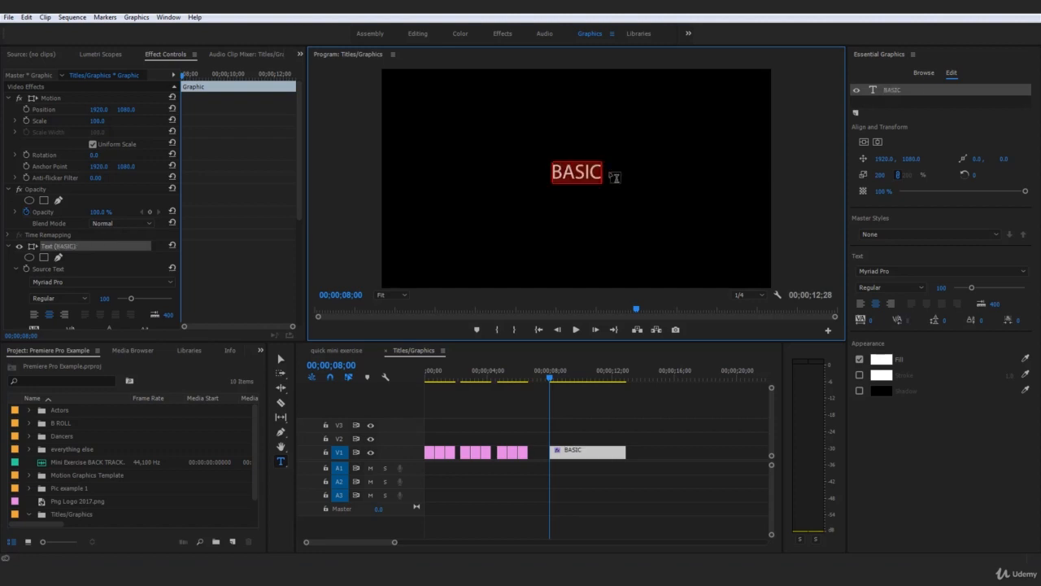
Step: Play the first animated title group again from the start of the sequence
click(511, 440)
key(Home)
key(space)
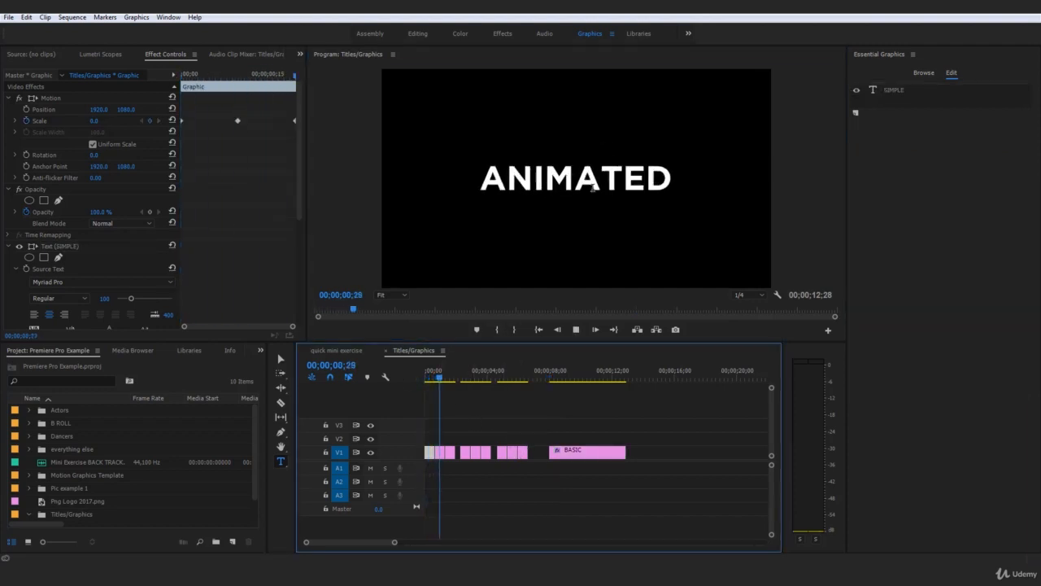
key(space)
click(514, 403)
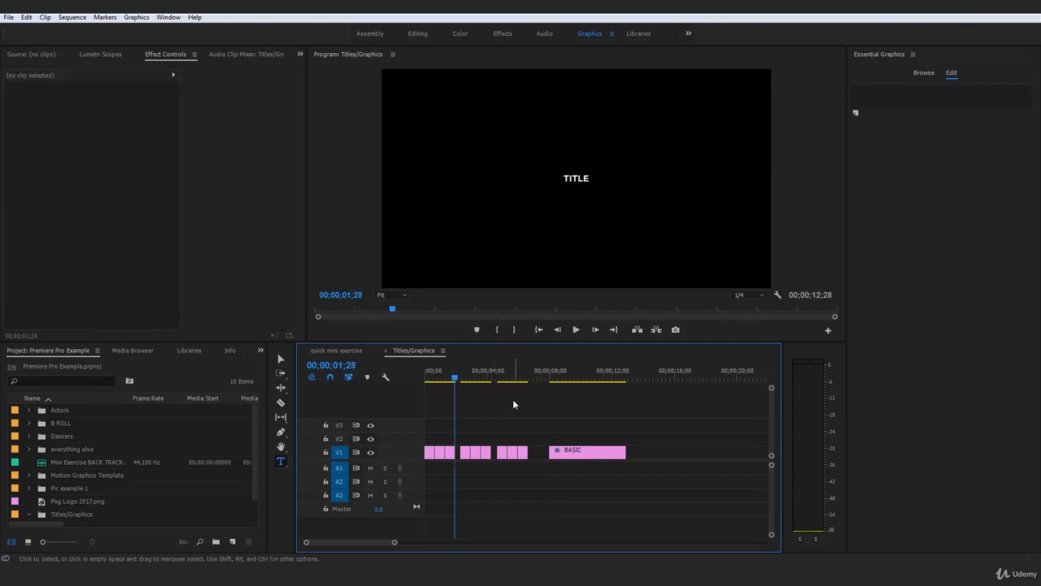
Step: Centre the BASIC title in the frame and set its text to the Decay font at size 170
click(549, 376)
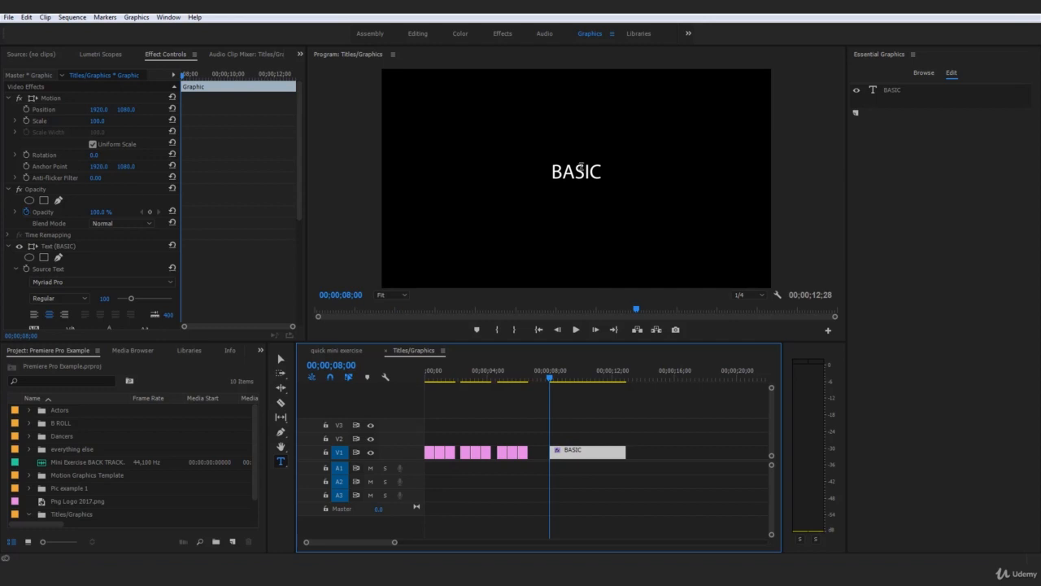
click(576, 173)
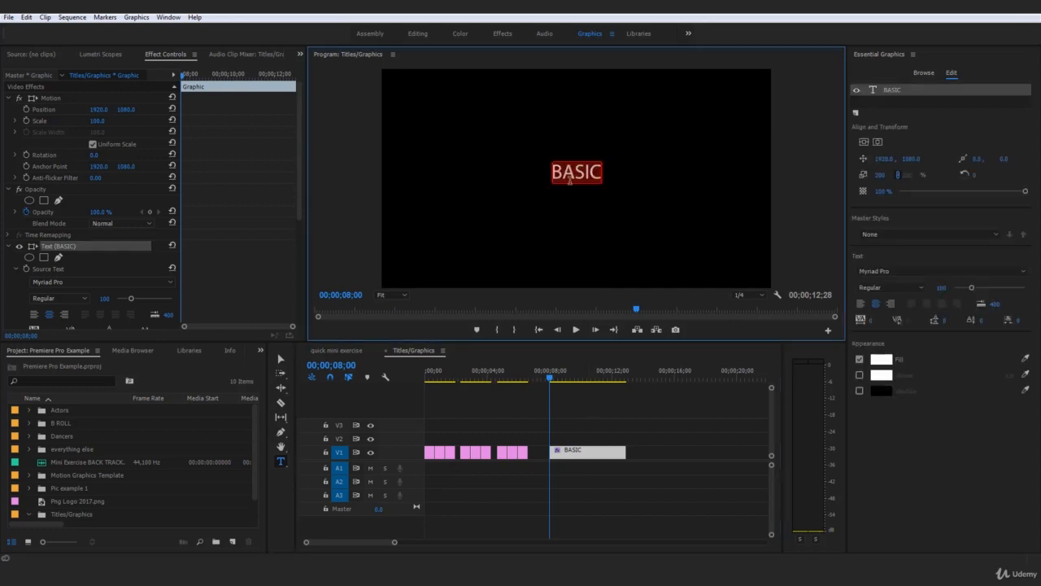
drag(970, 288, 985, 289)
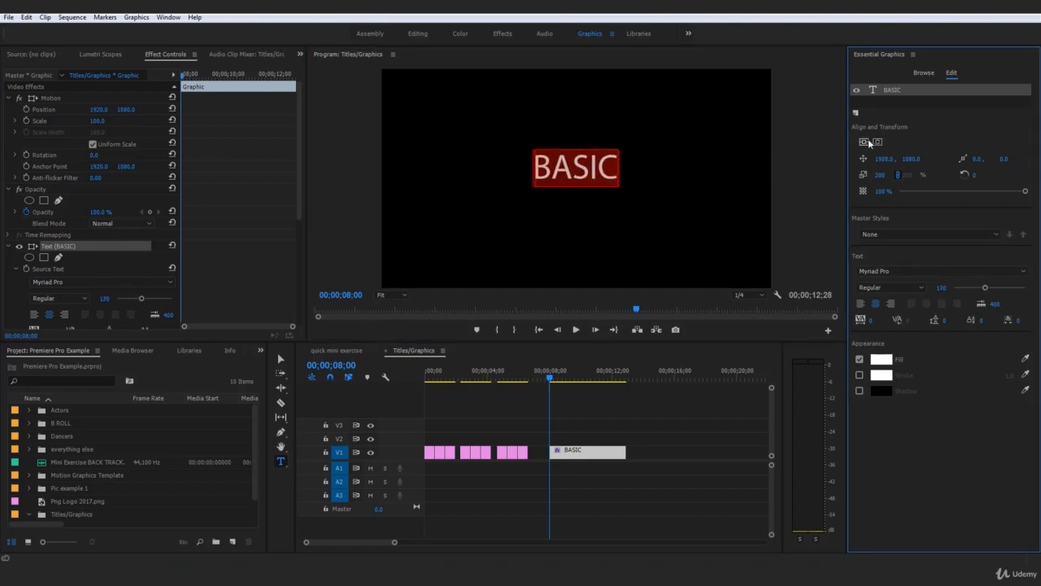
click(896, 272)
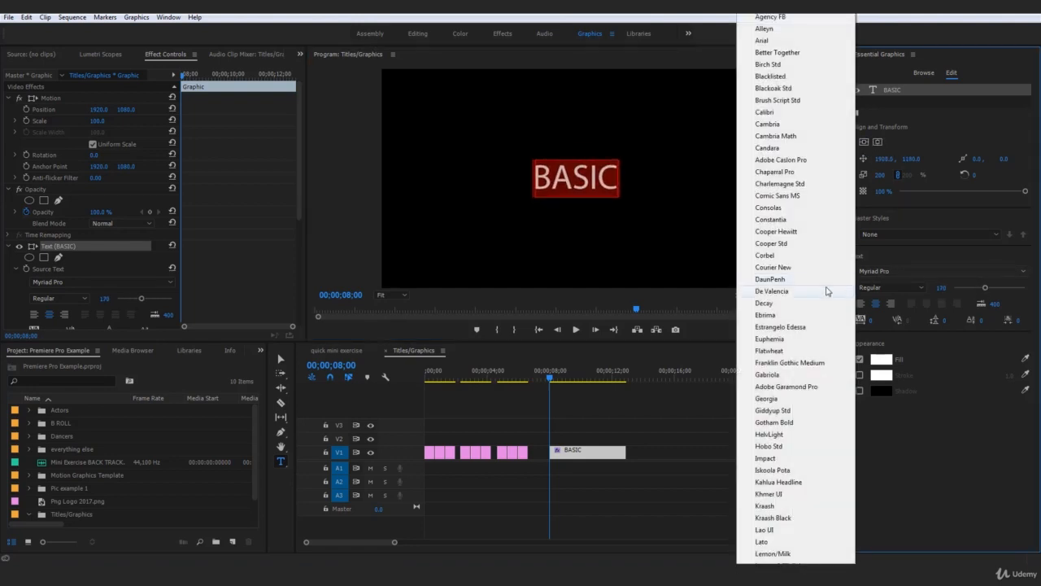
click(802, 304)
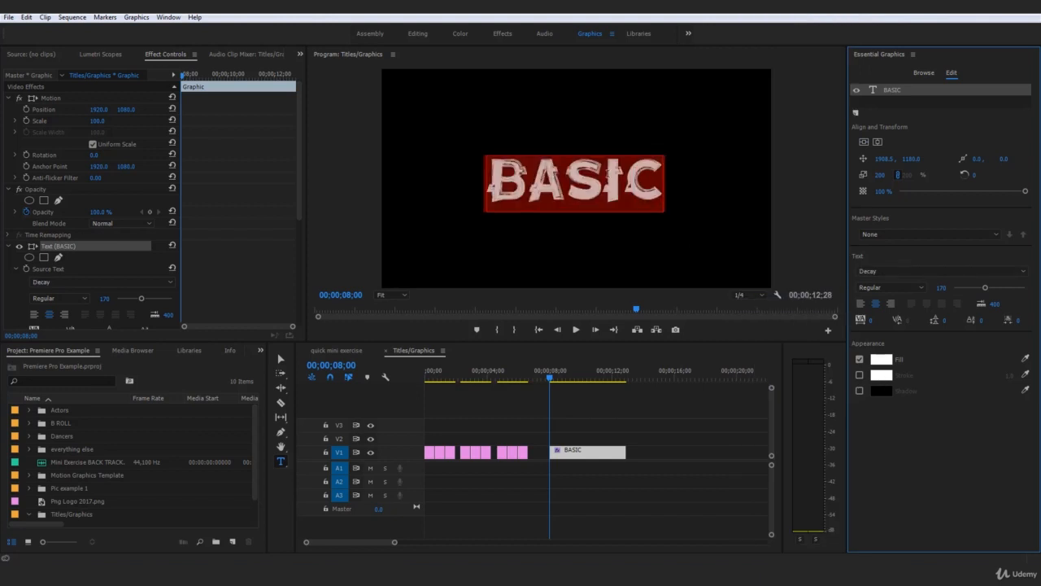
Step: Reduce the font size of the whole word BASIC to 149
drag(662, 183, 621, 187)
double_click(602, 182)
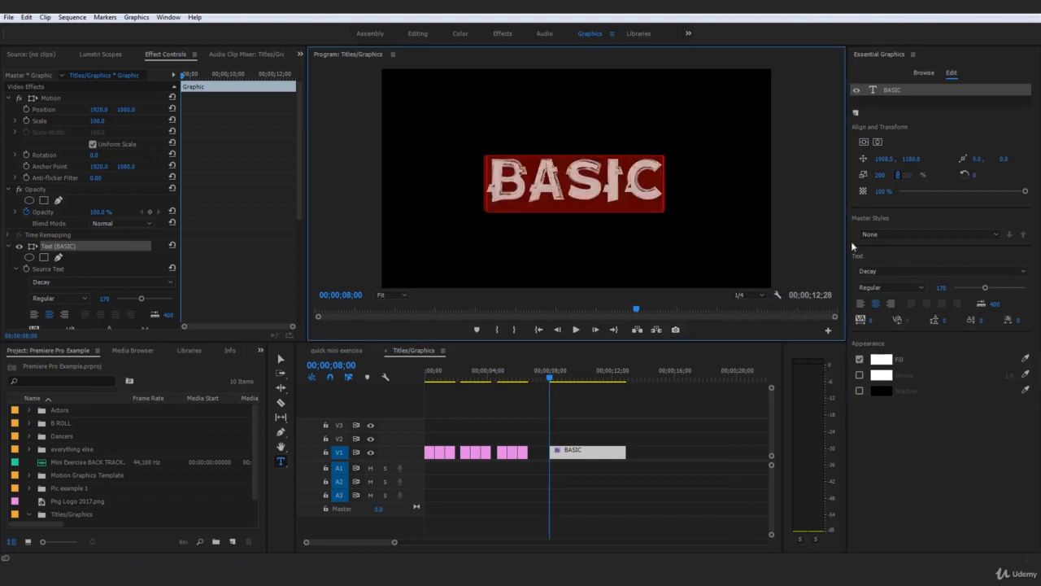
drag(985, 288, 981, 294)
click(883, 275)
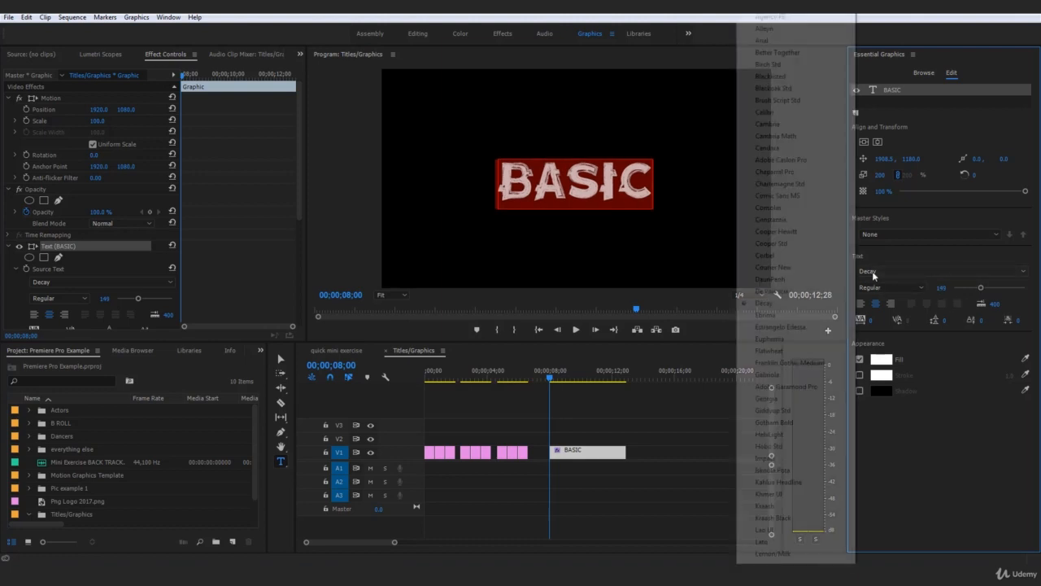
click(800, 303)
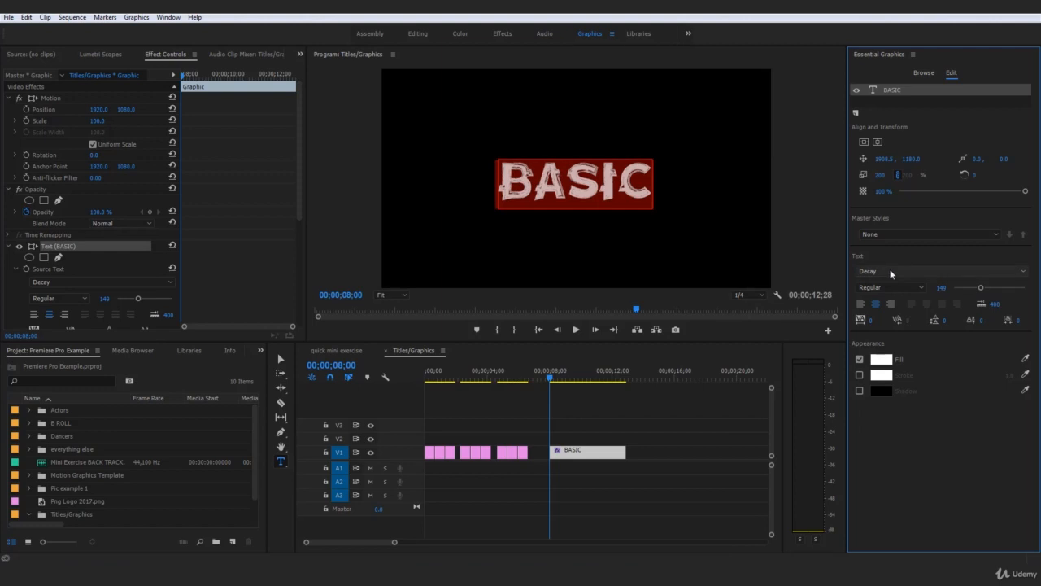
click(885, 271)
click(782, 305)
click(886, 270)
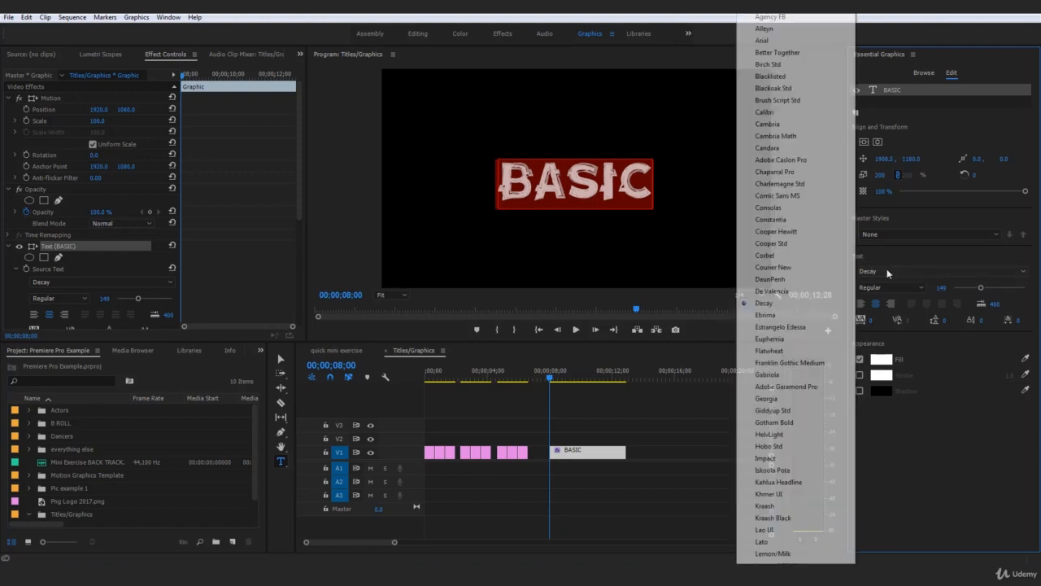
click(986, 479)
Step: Centre the BASIC title horizontally in the frame and deselect it
double_click(624, 191)
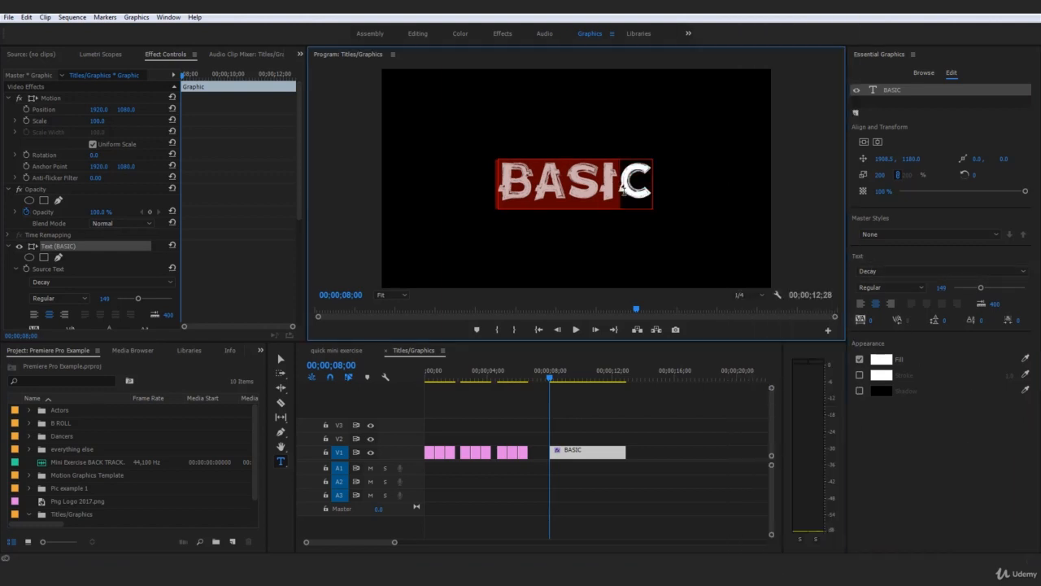
click(862, 142)
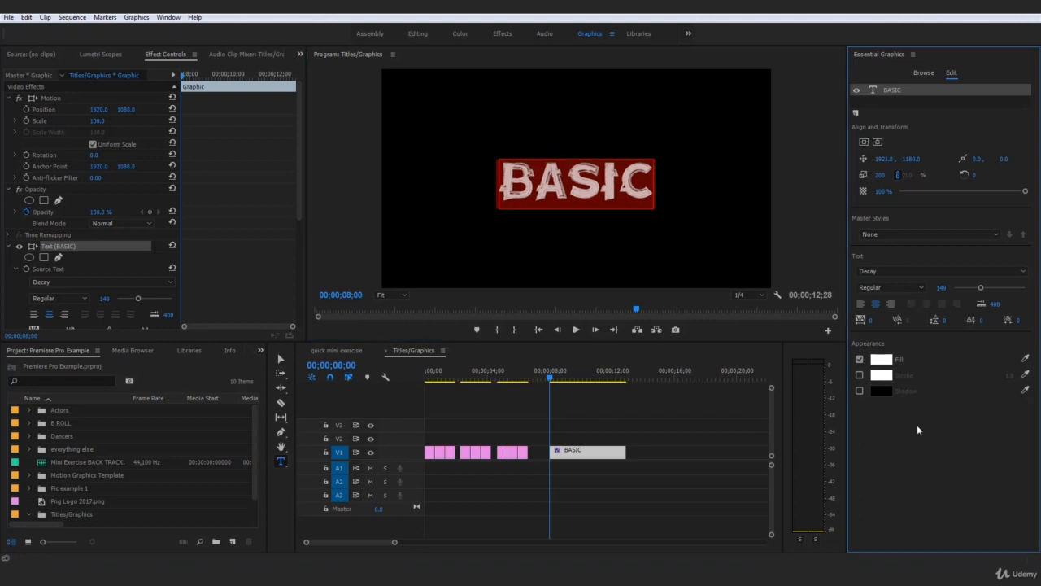
click(697, 428)
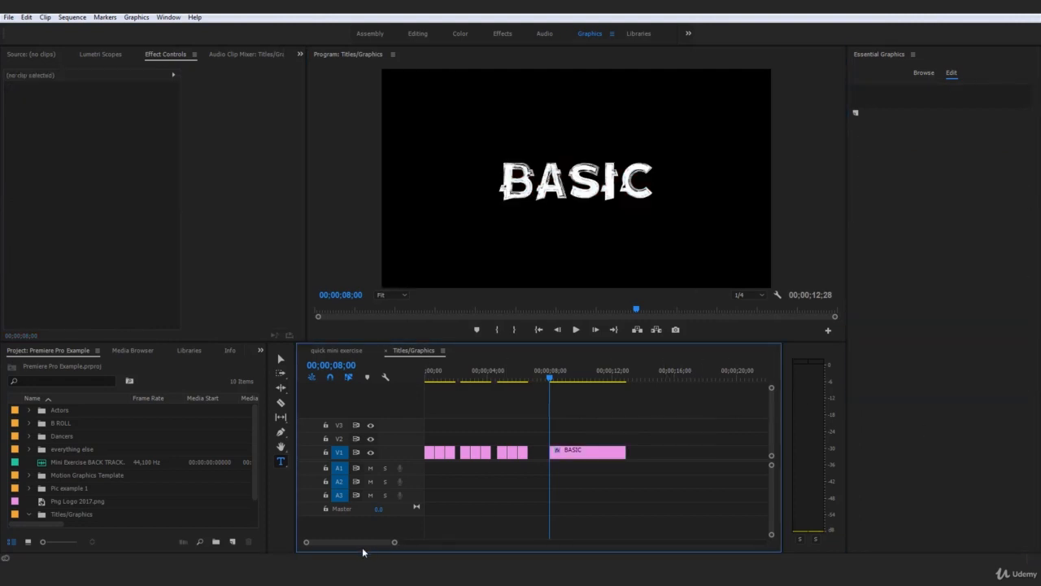
Step: Split the BASIC clip at 00;00;08;20, 20 frames after its start, and delete the part after the cut
drag(307, 546, 331, 547)
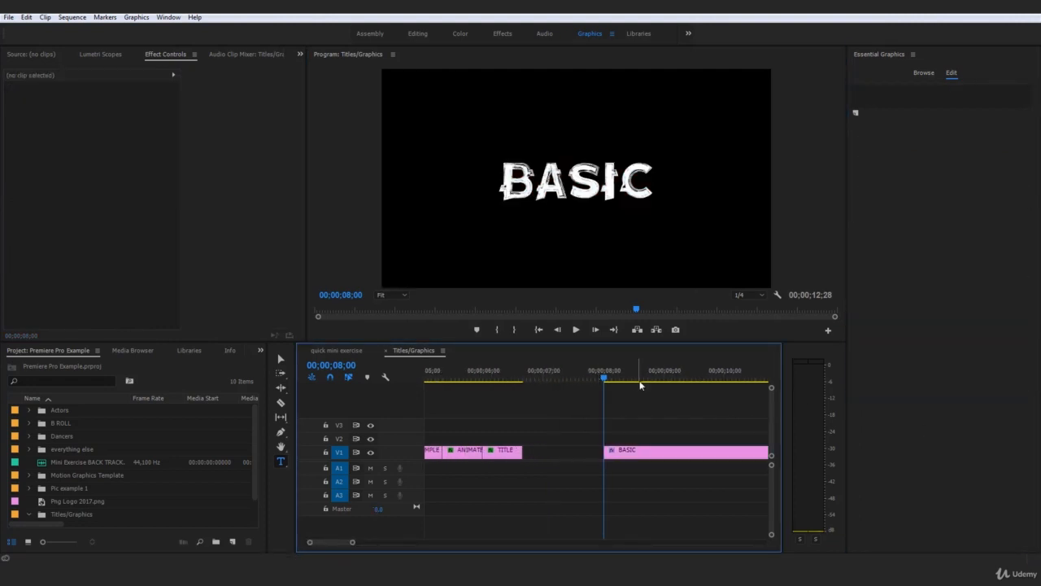
click(470, 457)
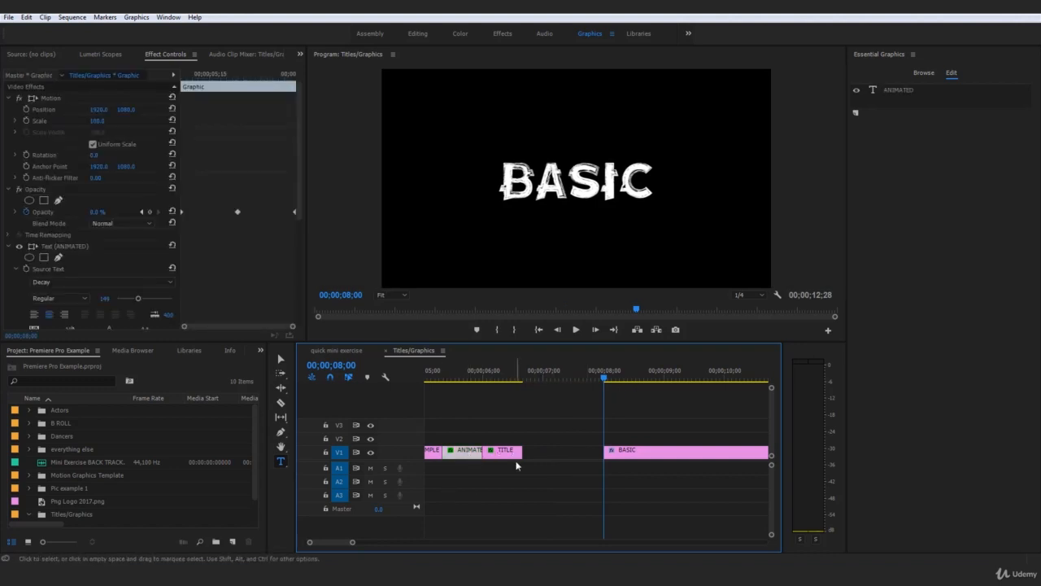
drag(352, 544, 381, 543)
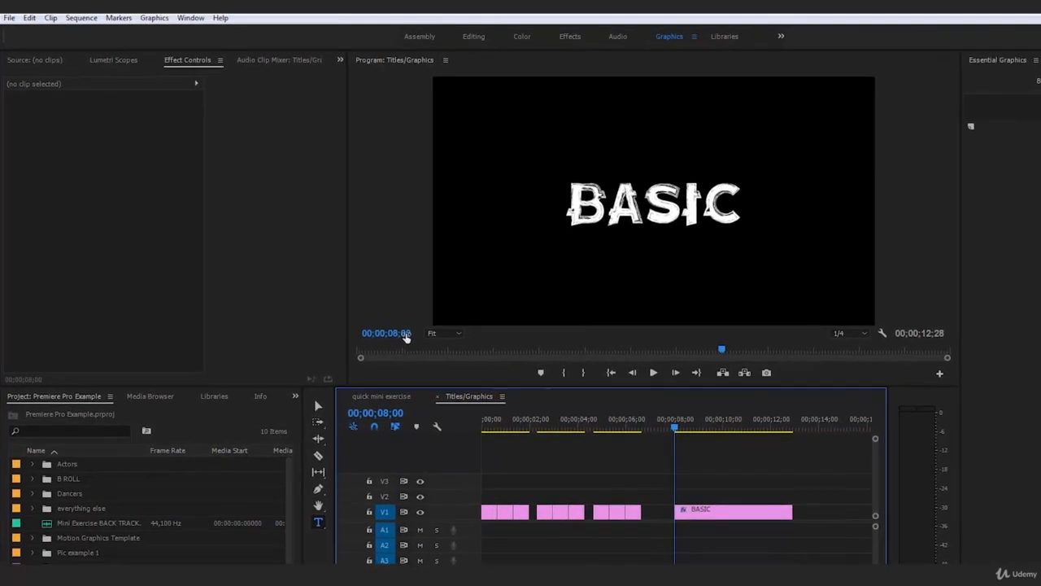
drag(674, 428, 660, 416)
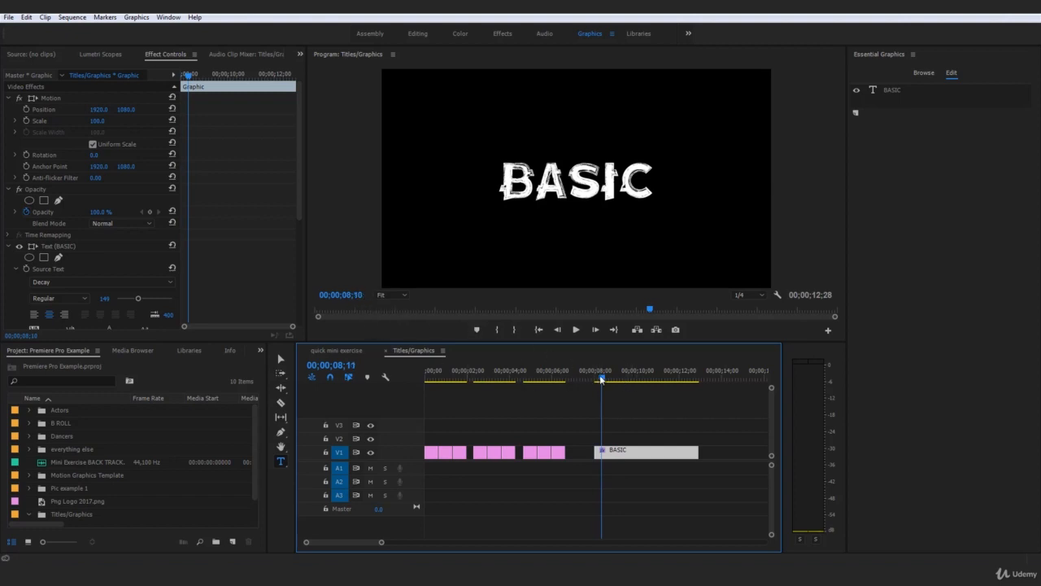
drag(601, 379, 609, 380)
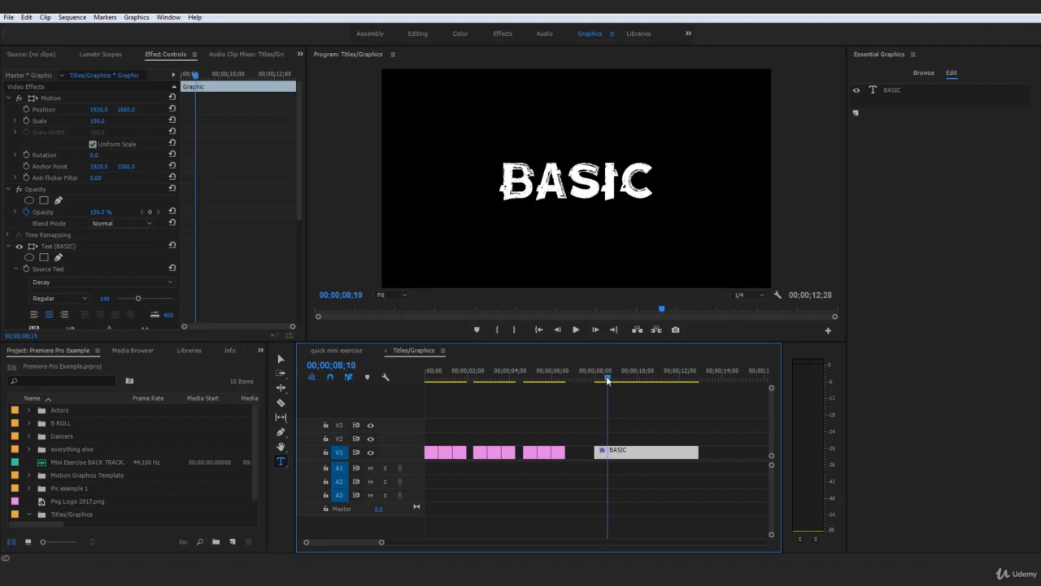
drag(607, 380, 609, 380)
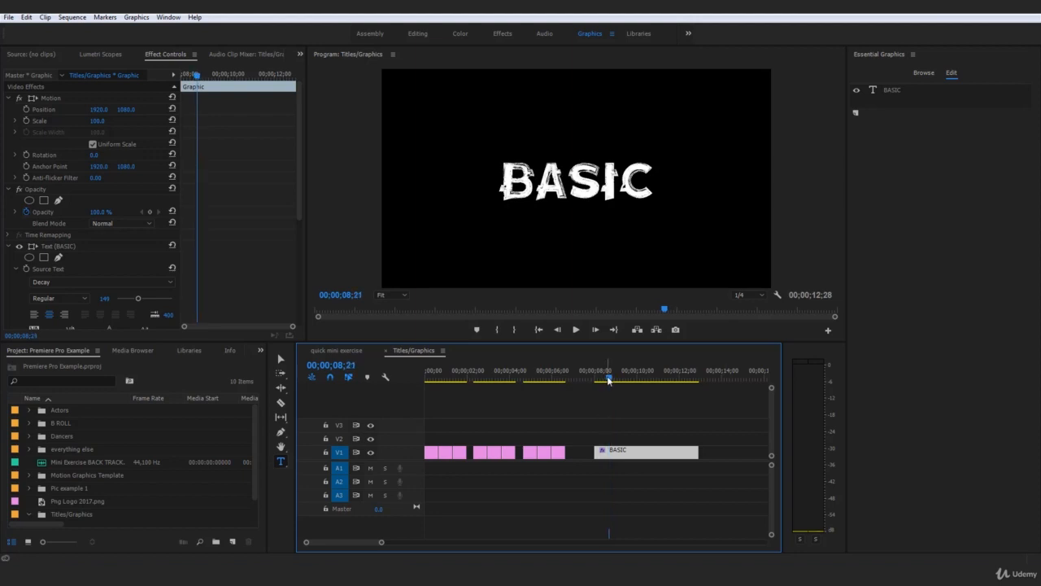
key(c)
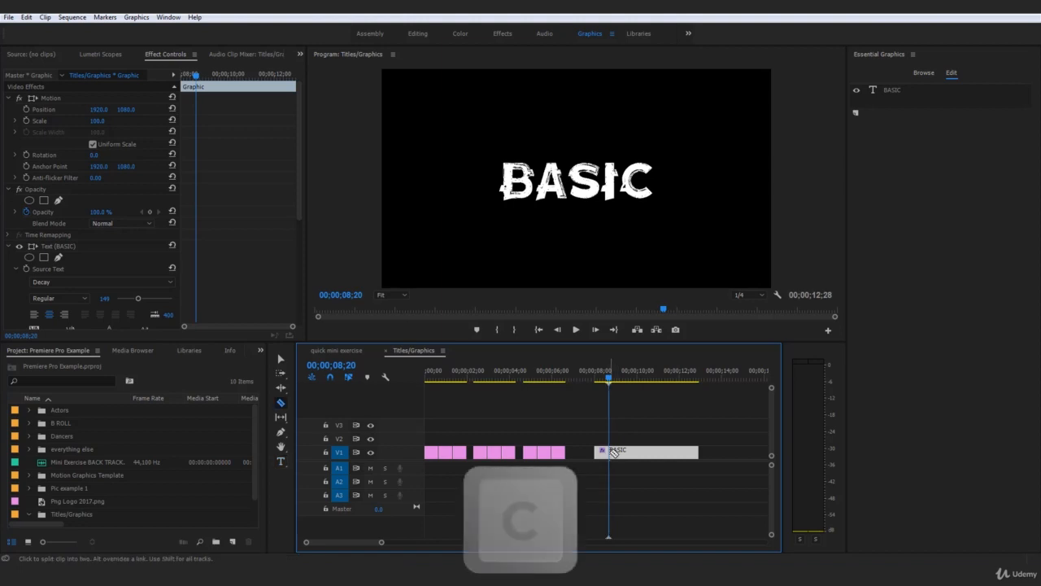
click(609, 454)
click(629, 460)
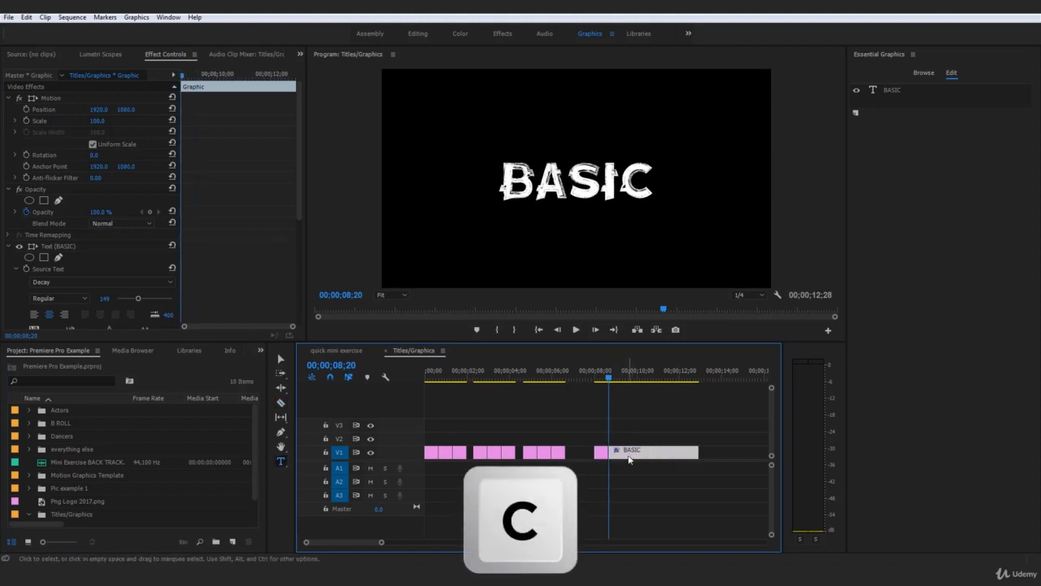
key(Delete)
Step: Play the shortened BASIC title and the earlier animated title groups for comparison
click(597, 378)
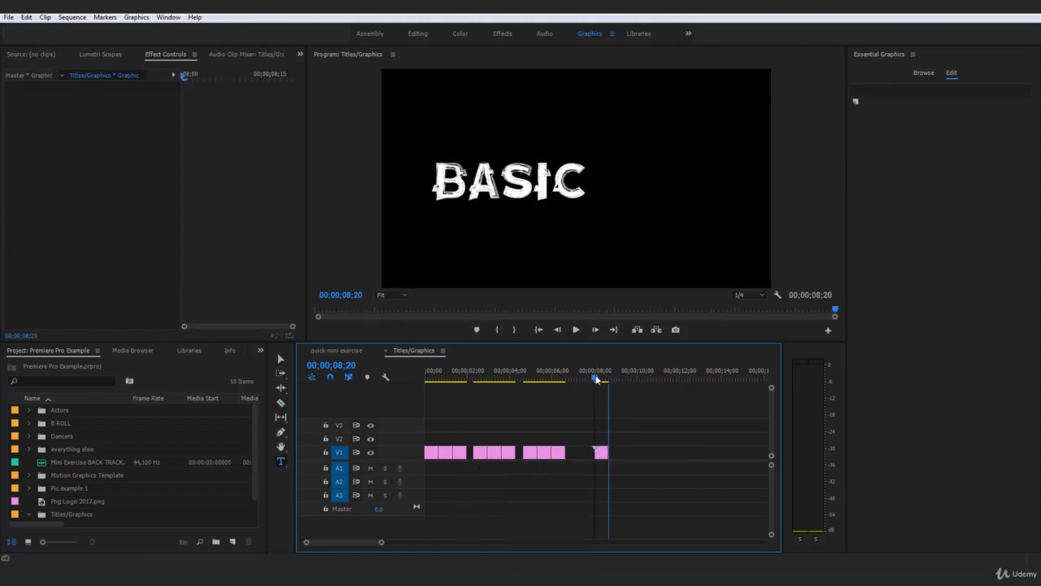
key(space)
key(space)
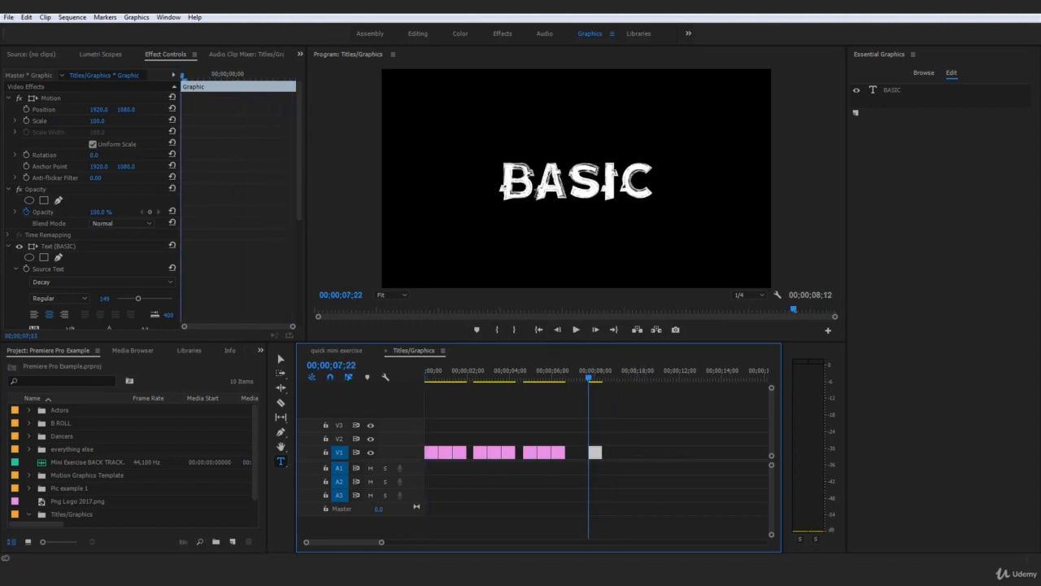
click(576, 328)
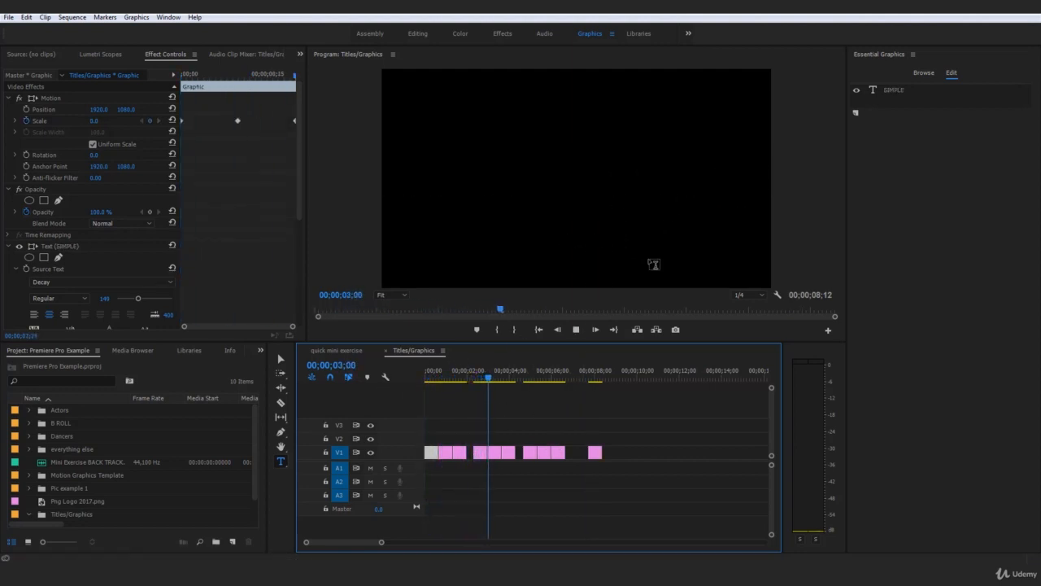
click(589, 376)
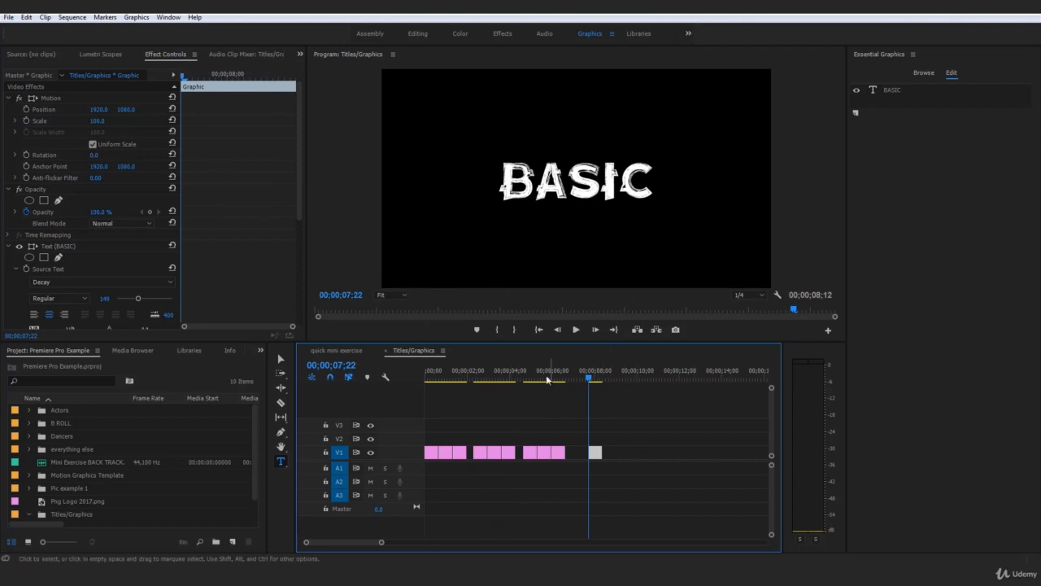
Step: Move the shortened BASIC clip along V1 so that it starts at 00;00;08;00
drag(589, 378, 588, 378)
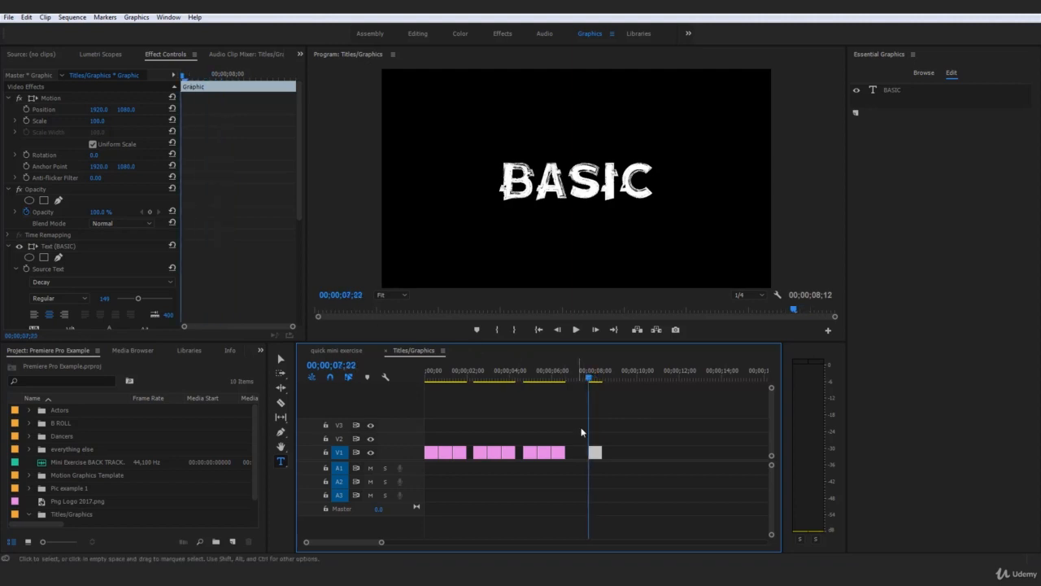
click(588, 377)
key(Right)
key(Right)
key(Right)
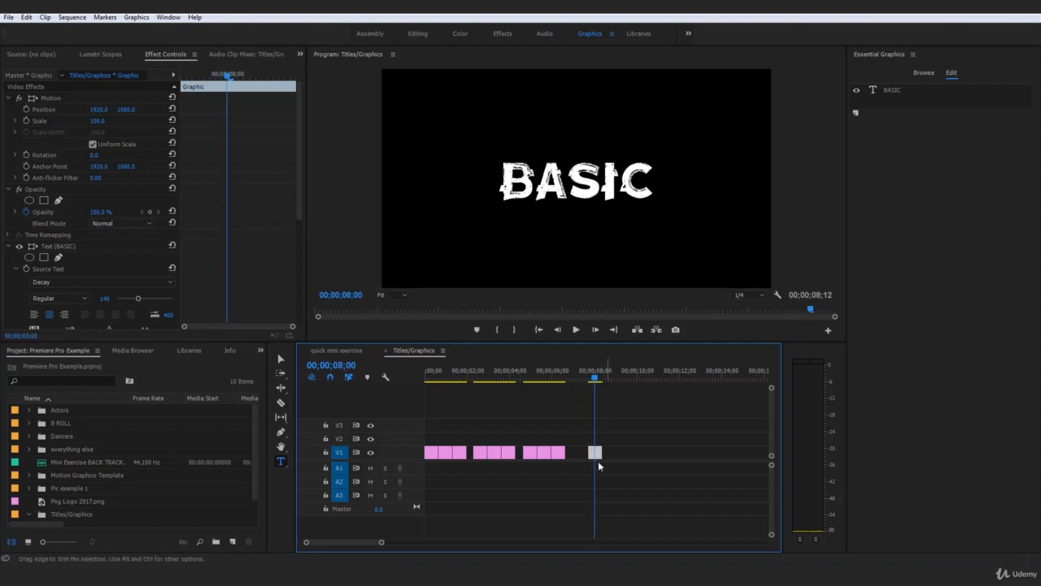
drag(595, 457, 602, 457)
Step: Start Scale keyframing for the BASIC clip at 00;00;08;10, its midpoint, with a value of 100
key(Right)
key(Right)
key(Right)
key(Right)
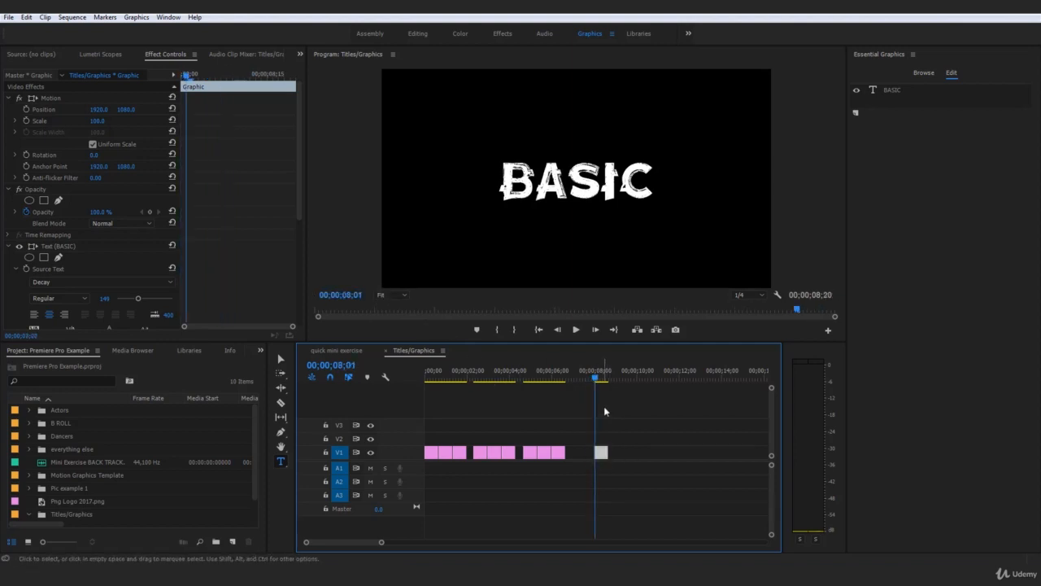
key(Right)
key(Right)
key(Right)
key(Right)
key(Right)
key(Right)
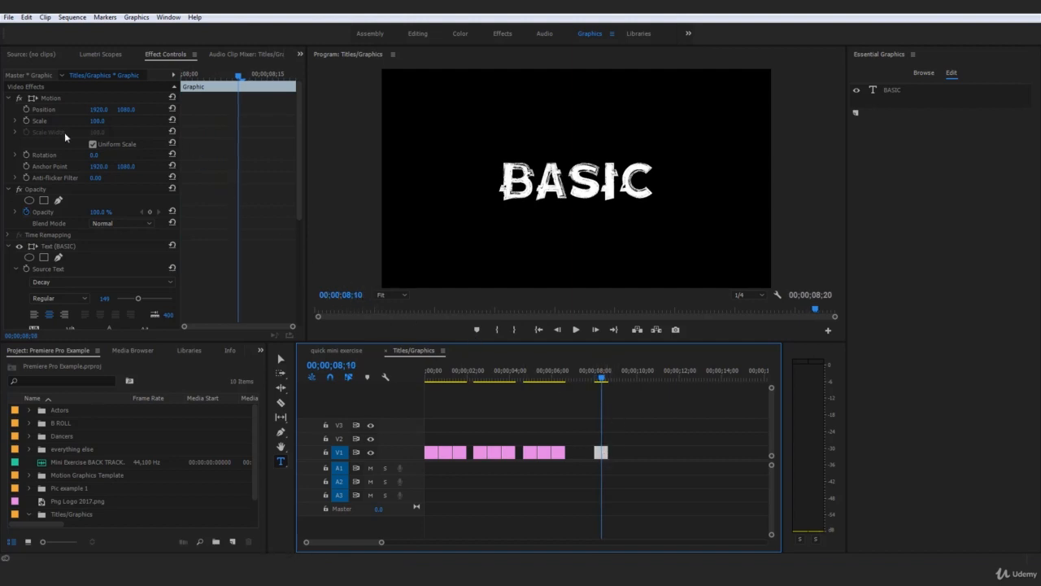
click(26, 120)
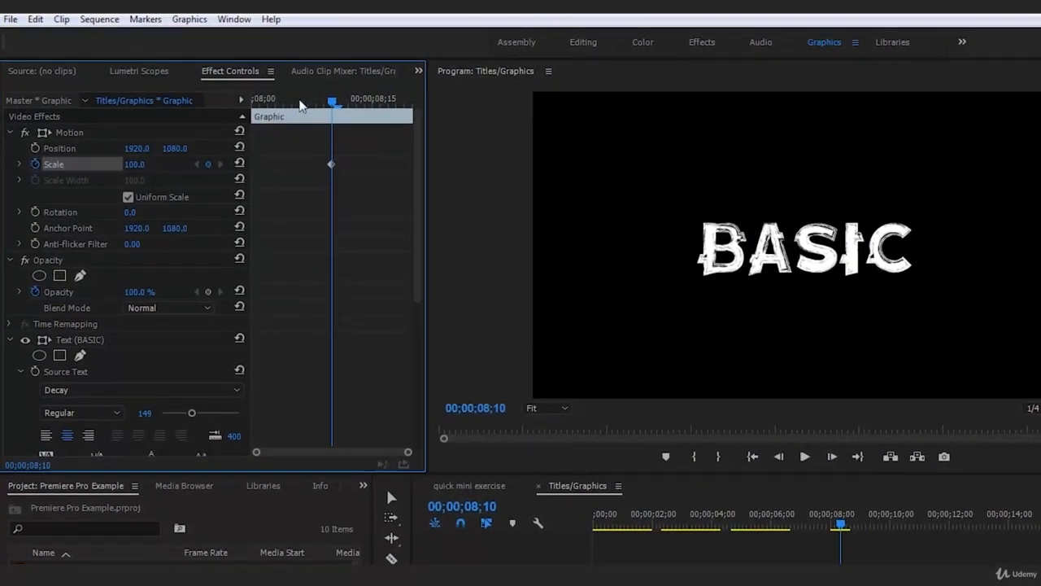
Step: Add Scale keyframes of 0 at the start and the end of the BASIC clip
drag(301, 106, 254, 102)
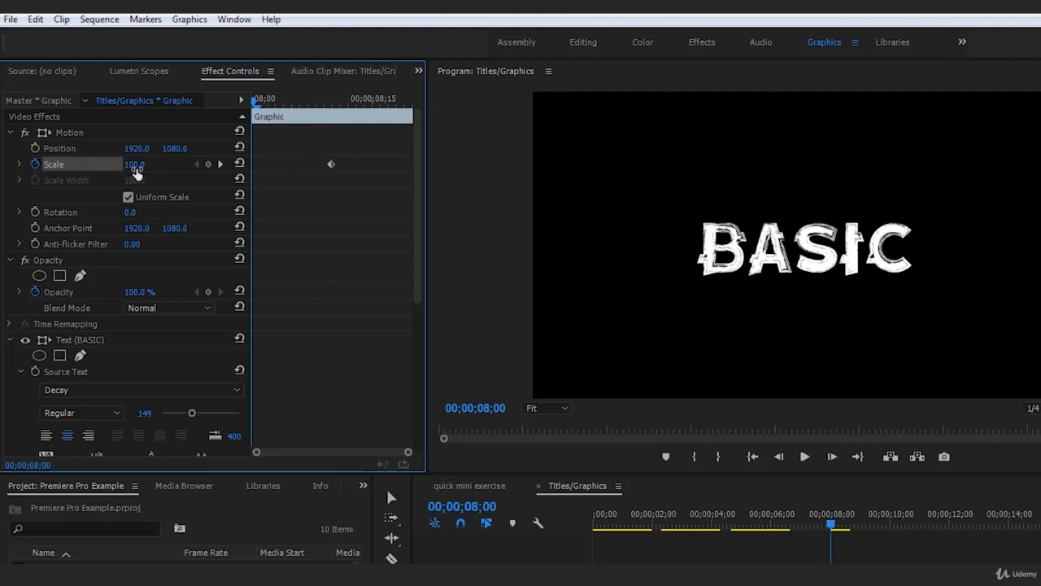
key(Return)
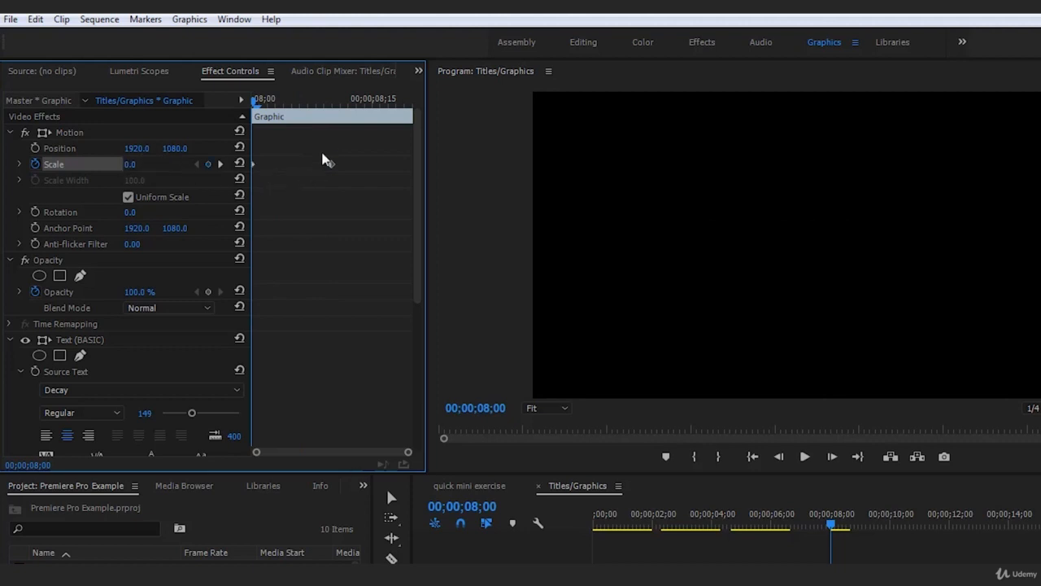
drag(253, 102, 332, 117)
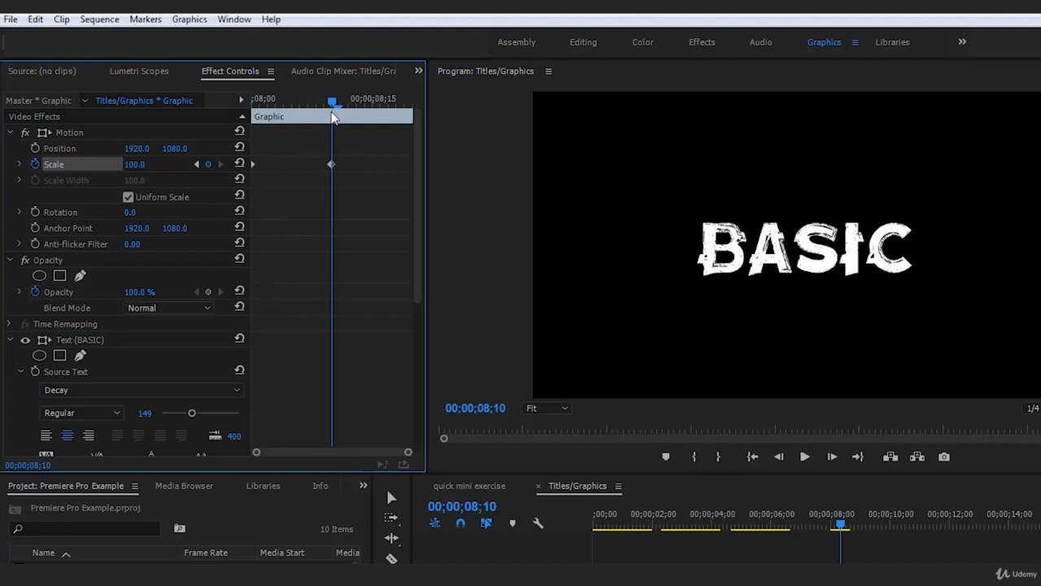
drag(333, 117, 399, 114)
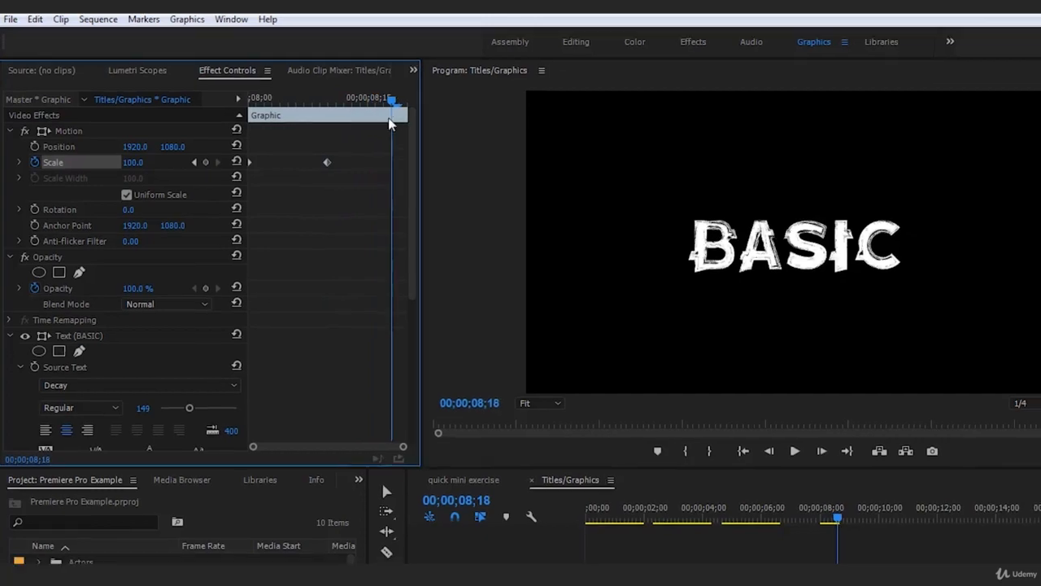
drag(134, 163, 49, 162)
drag(337, 142, 352, 143)
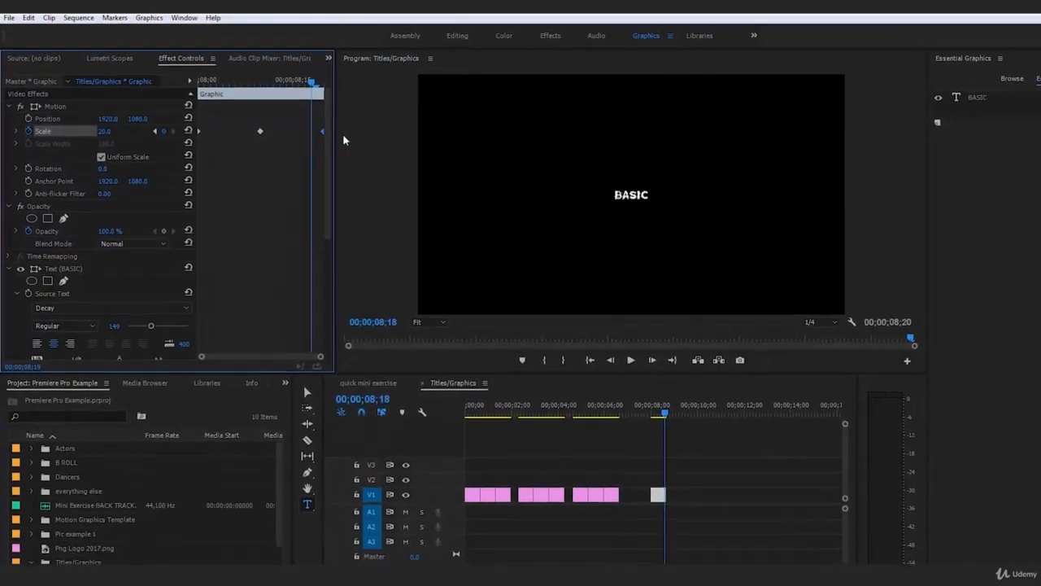
Step: Play the BASIC title from its start to preview the scale animation
click(729, 461)
click(595, 377)
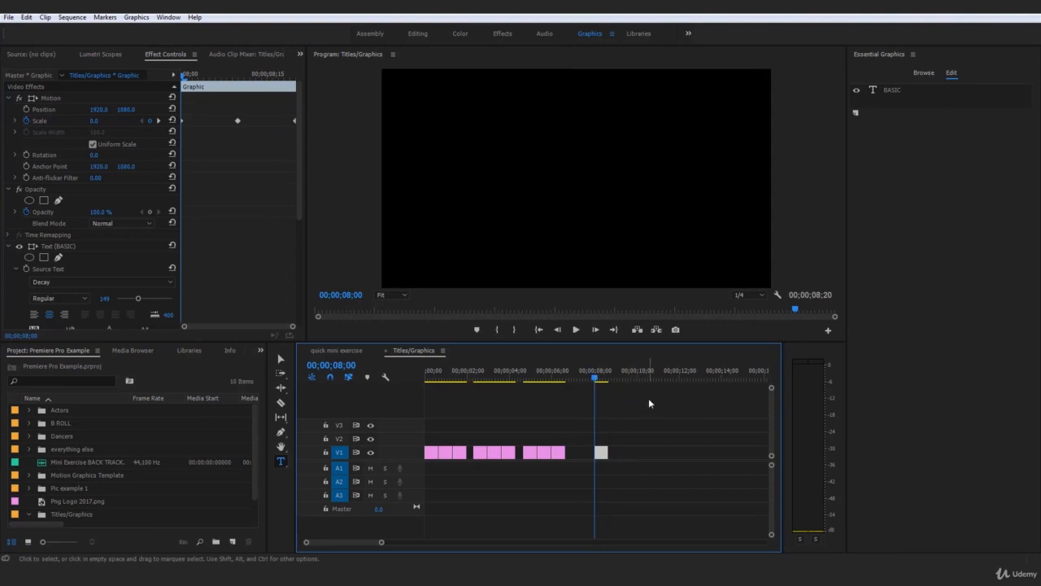
key(space)
click(594, 377)
key(space)
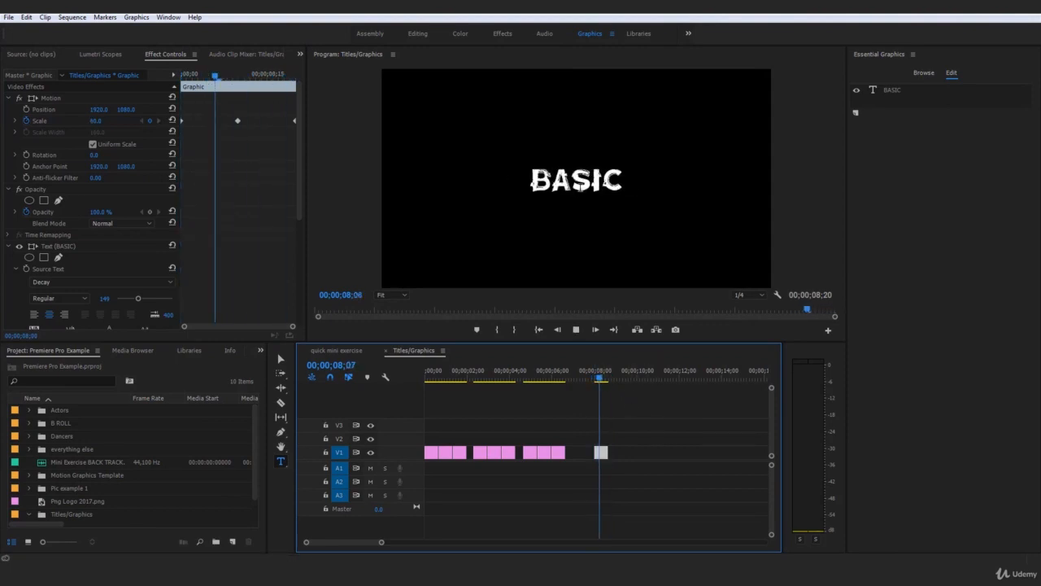
key(Up)
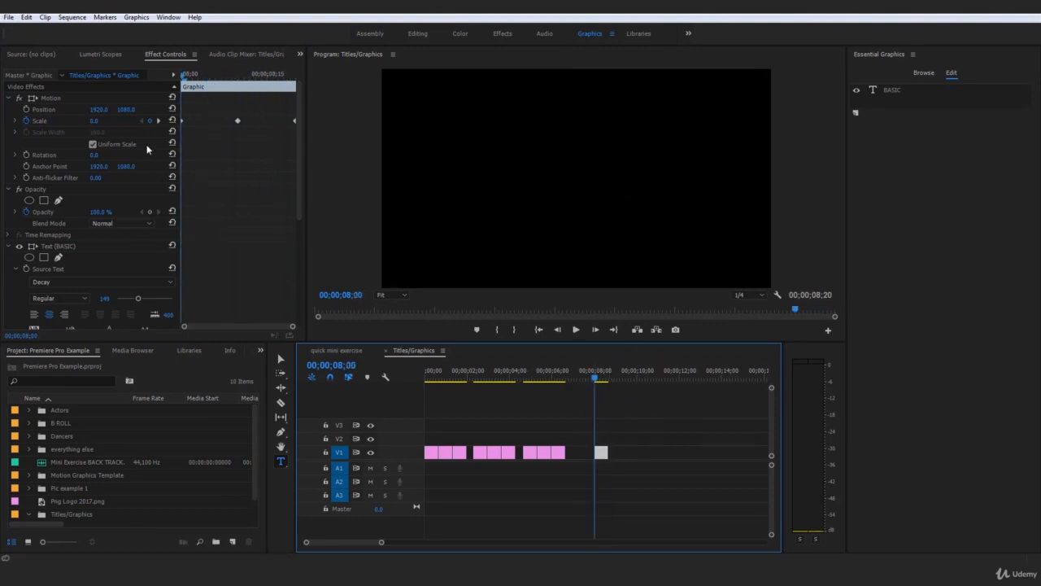
Step: Select the BASIC clip's Scale property and scrub between its first two keyframes to check the growth
click(46, 122)
drag(195, 73, 241, 79)
drag(253, 79, 187, 83)
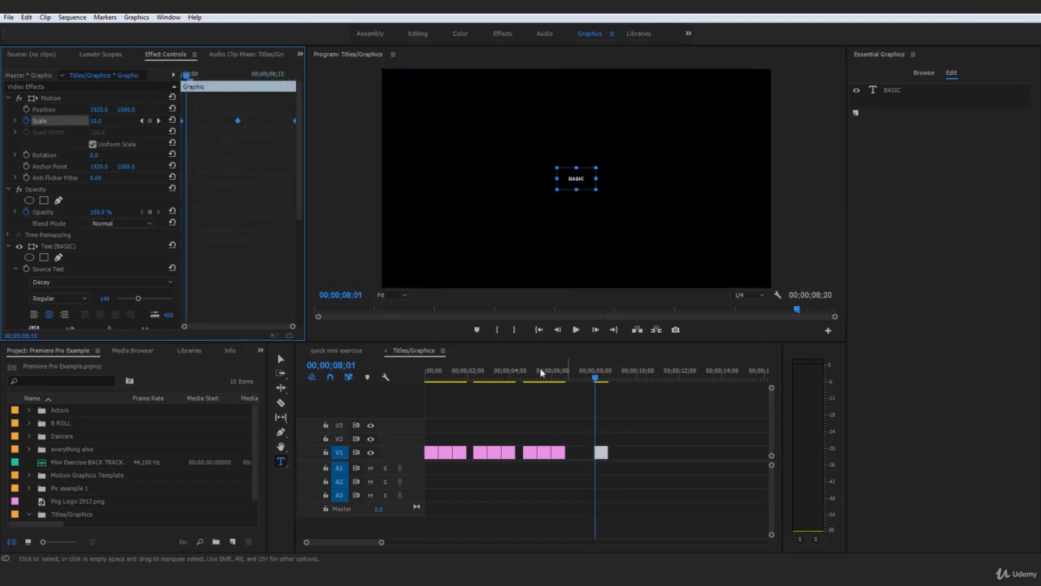
Step: Duplicate the animated BASIC clip directly after itself on V1 and play both from 00;00;08;00
click(640, 406)
click(593, 378)
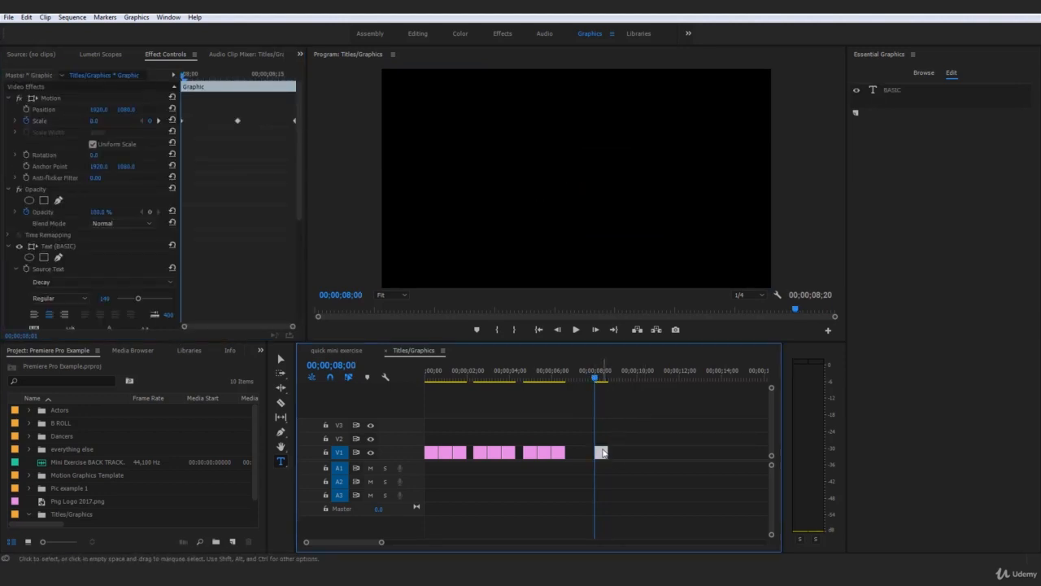
drag(601, 453, 622, 461)
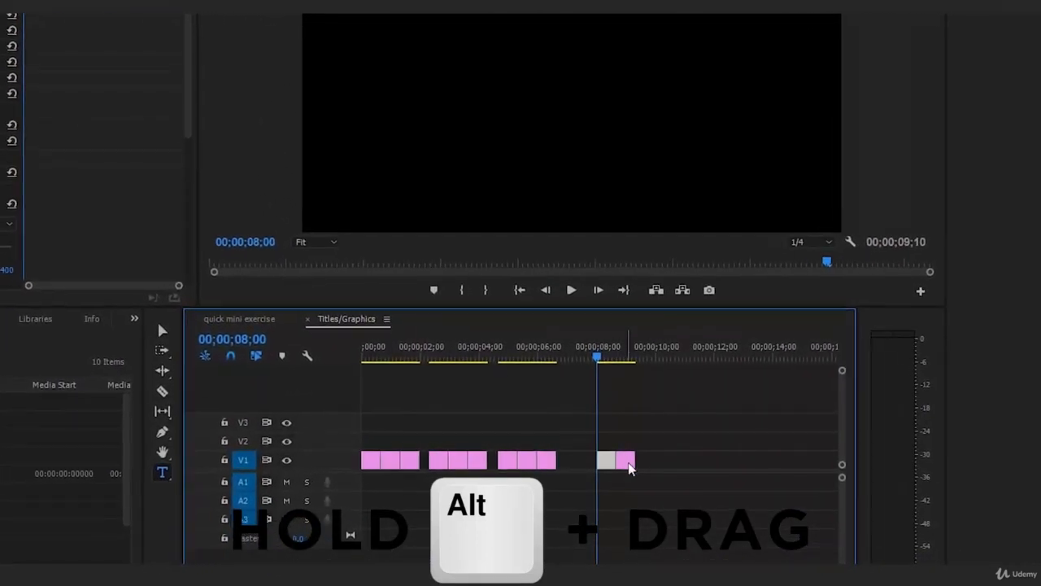
key(space)
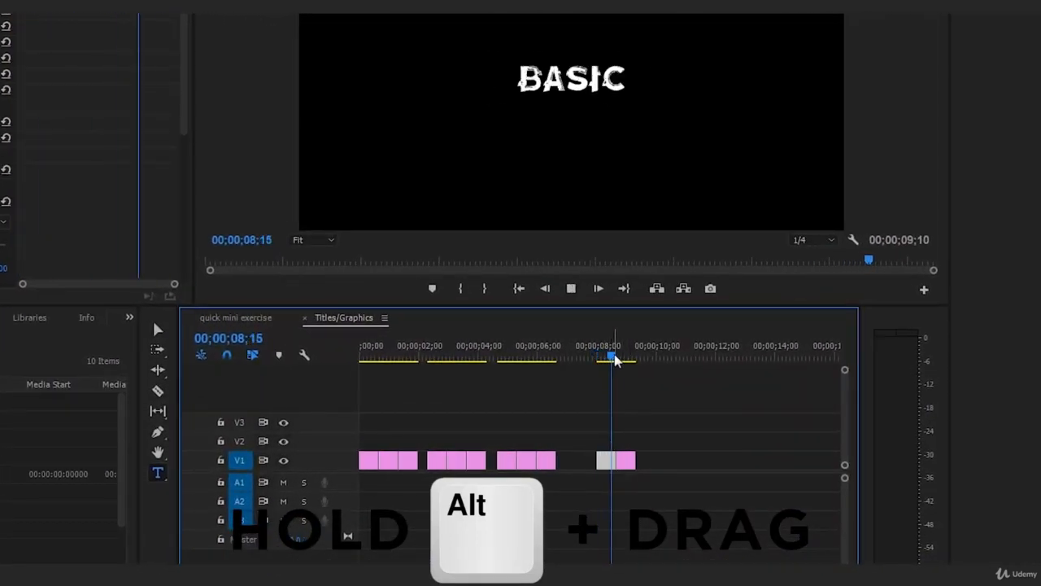
Step: Replace the text of the duplicated title clip with ANIMATED
mouse_move(634, 353)
mouse_down()
mouse_move(617, 353)
mouse_move(625, 355)
mouse_up()
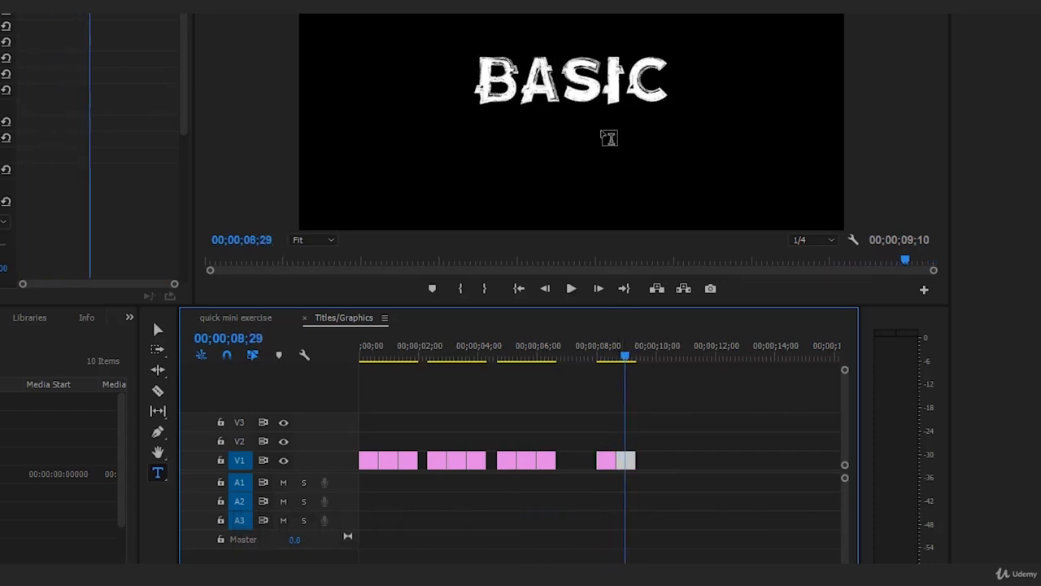
click(595, 85)
double_click(596, 86)
key(ctrl+a)
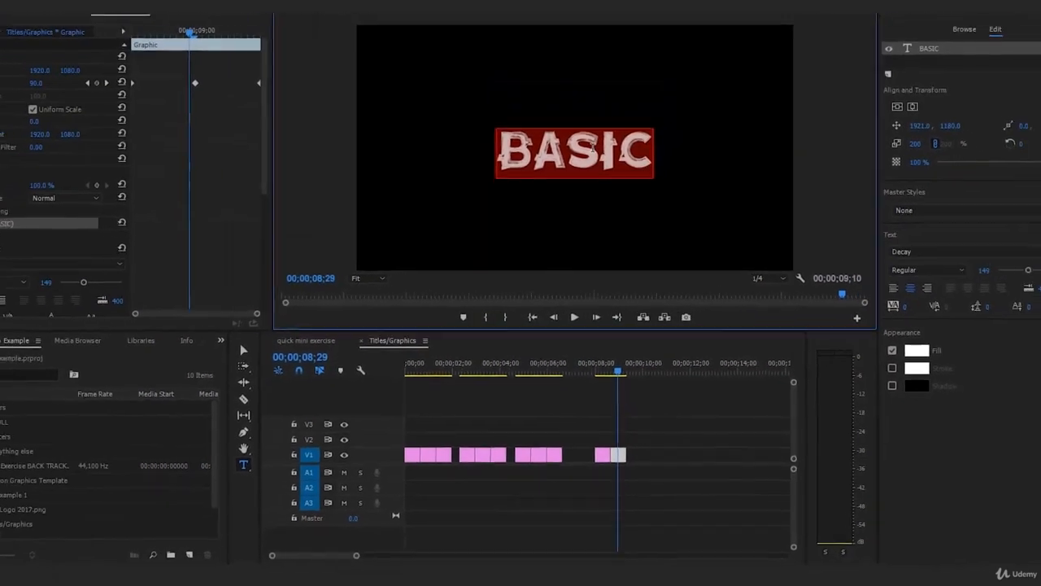
text(ANIMATED)
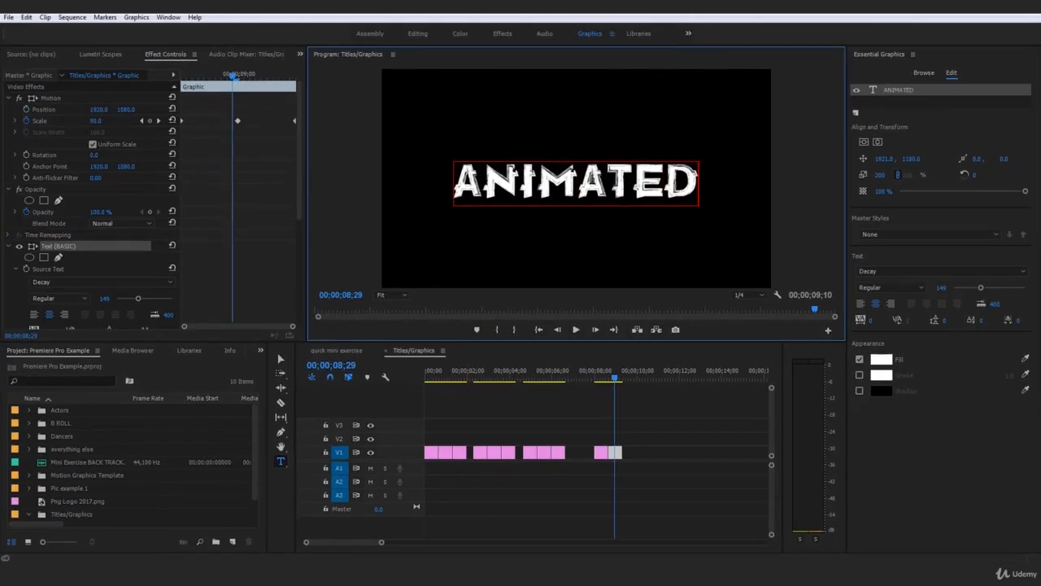
Step: Deselect the text and play the BASIC and ANIMATED titles from the start of the BASIC clip
click(693, 418)
click(596, 372)
key(space)
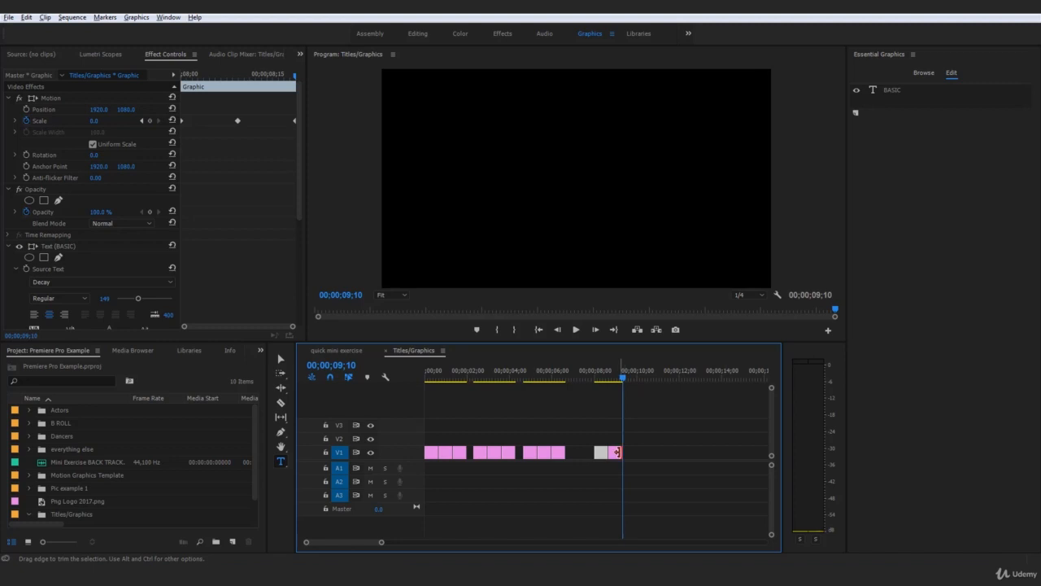
Step: Duplicate the ANIMATED clip directly after itself on V1 and replace the copy's text with TITLE
drag(616, 456, 630, 457)
click(629, 375)
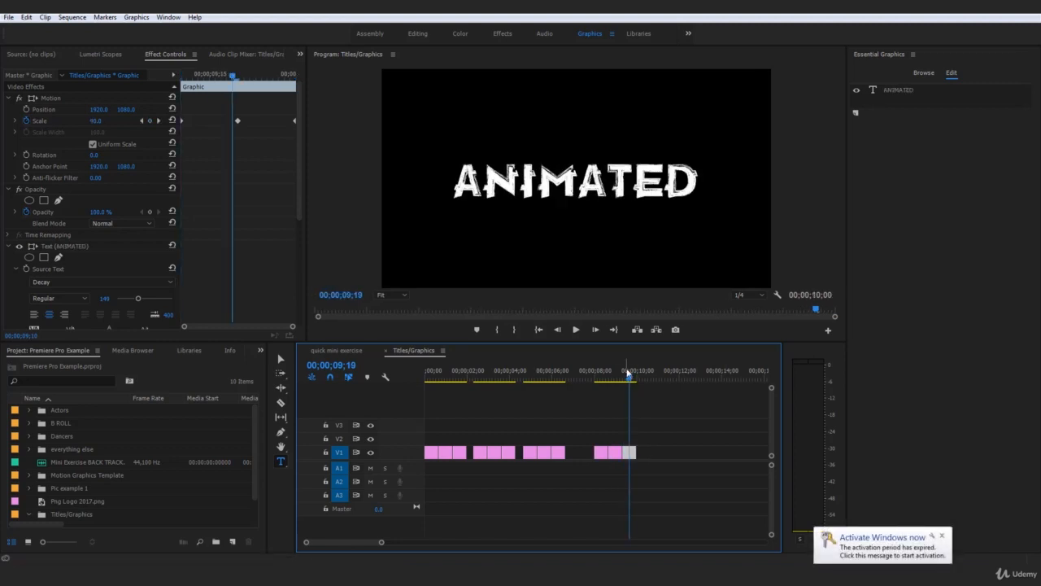
click(599, 178)
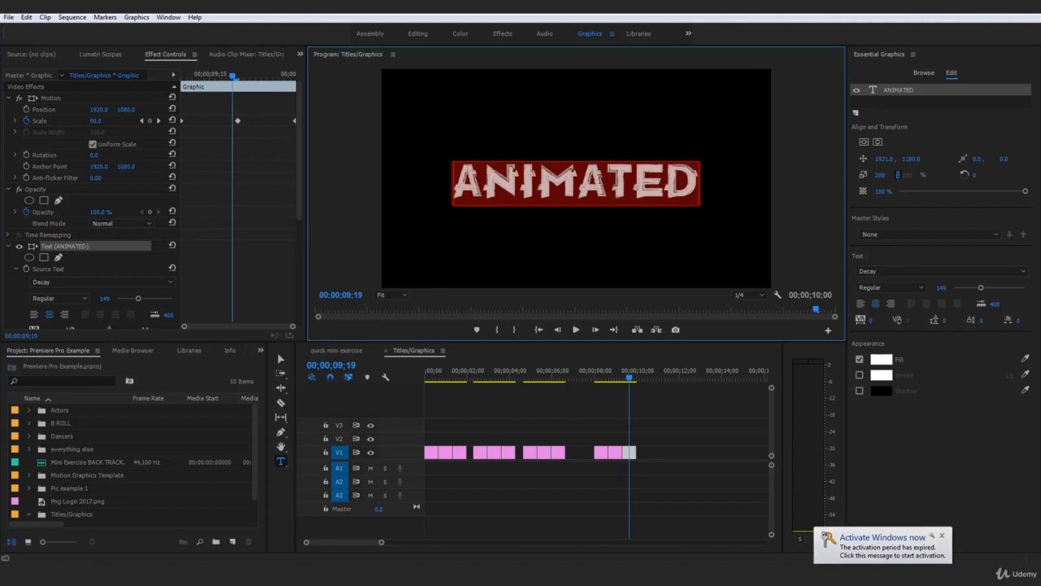
text(TITLE)
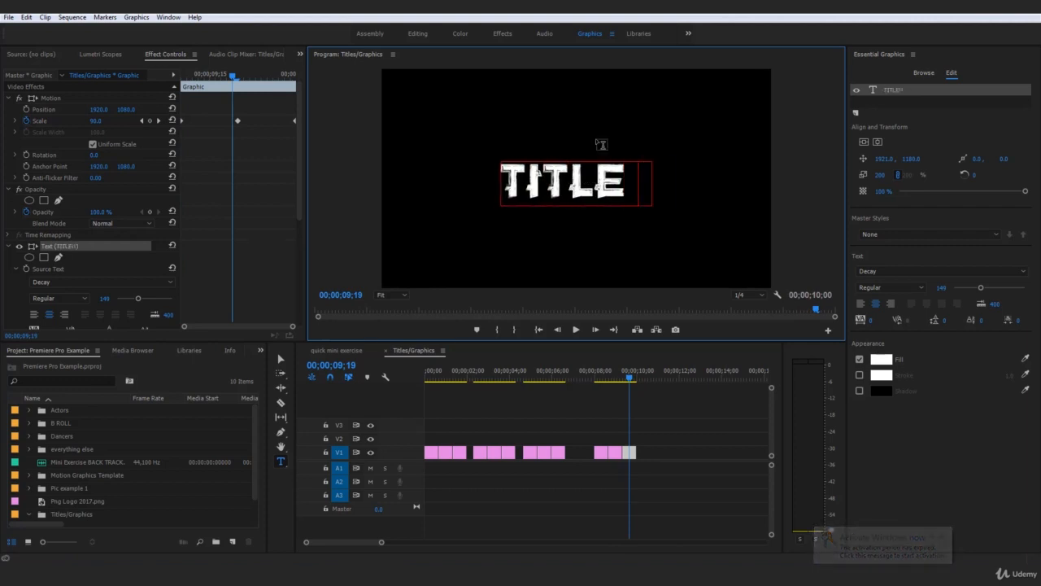
key(BackSpace)
click(667, 416)
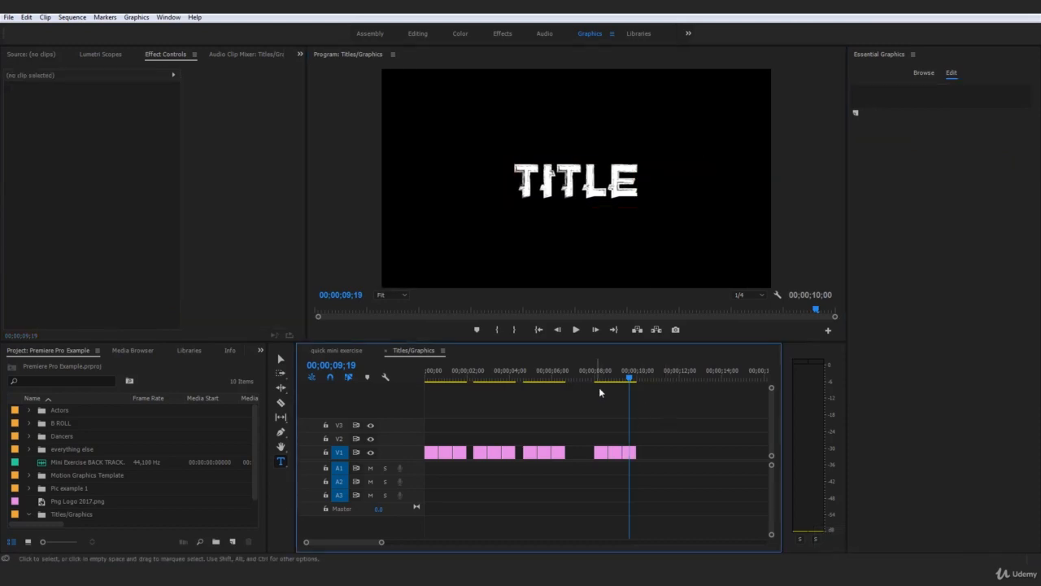
Step: Play the BASIC, ANIMATED and TITLE clips repeatedly from 00;00;08;00 to check the scale animation
click(596, 377)
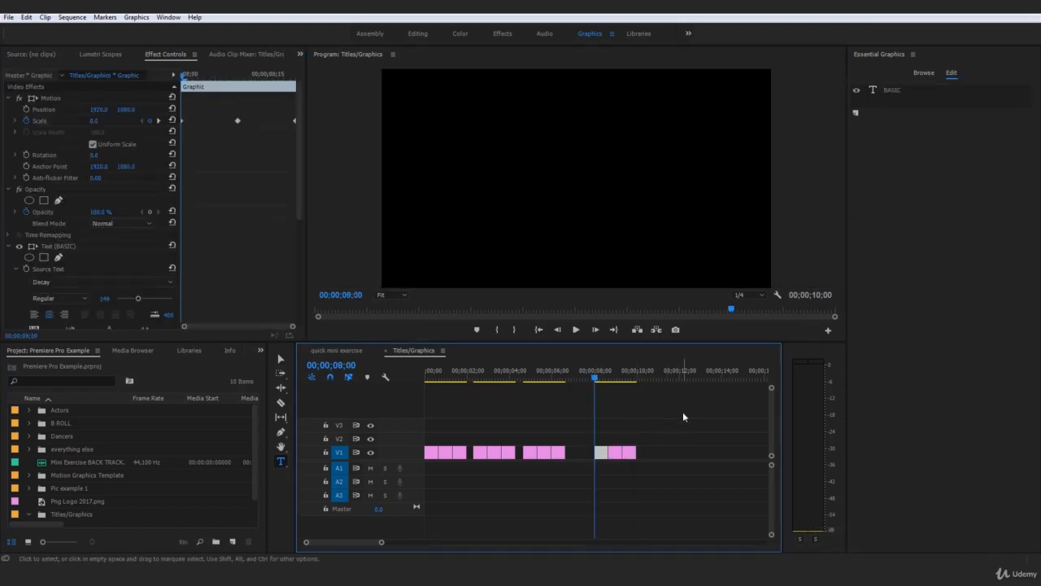
key(space)
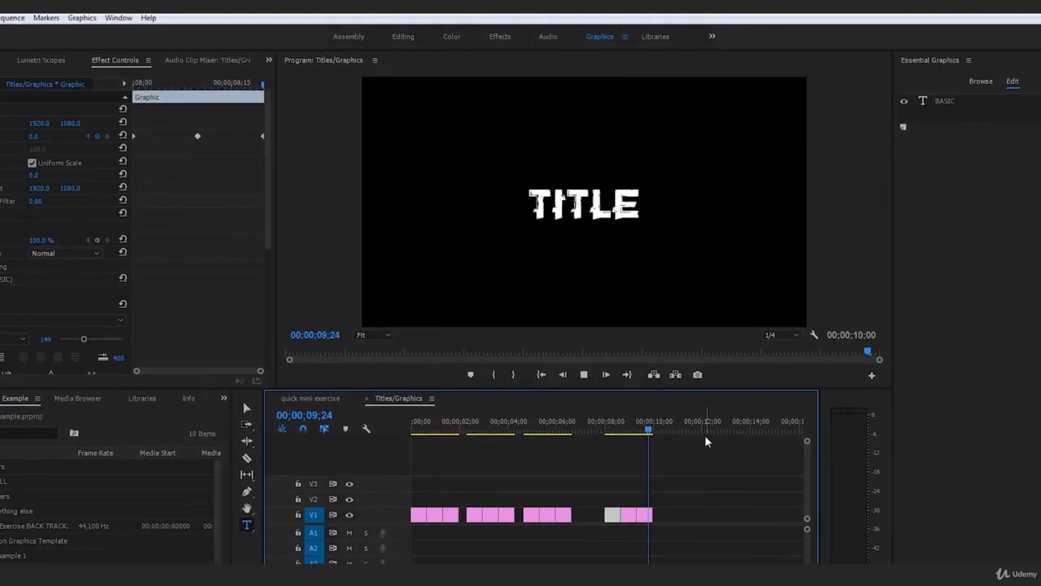
click(606, 413)
key(space)
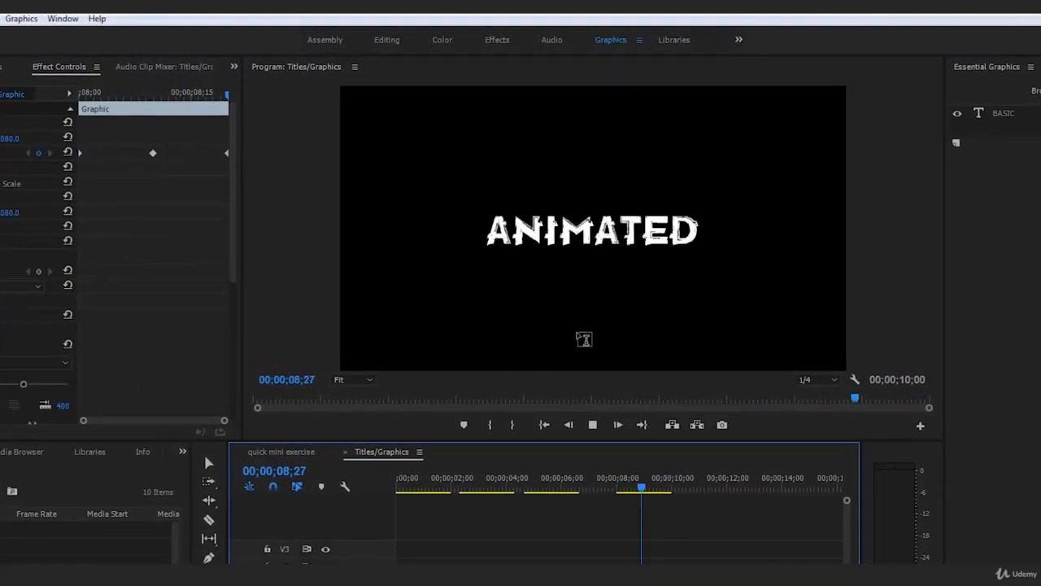
mouse_move(614, 480)
mouse_down()
mouse_move(639, 480)
mouse_move(616, 480)
mouse_up()
key(space)
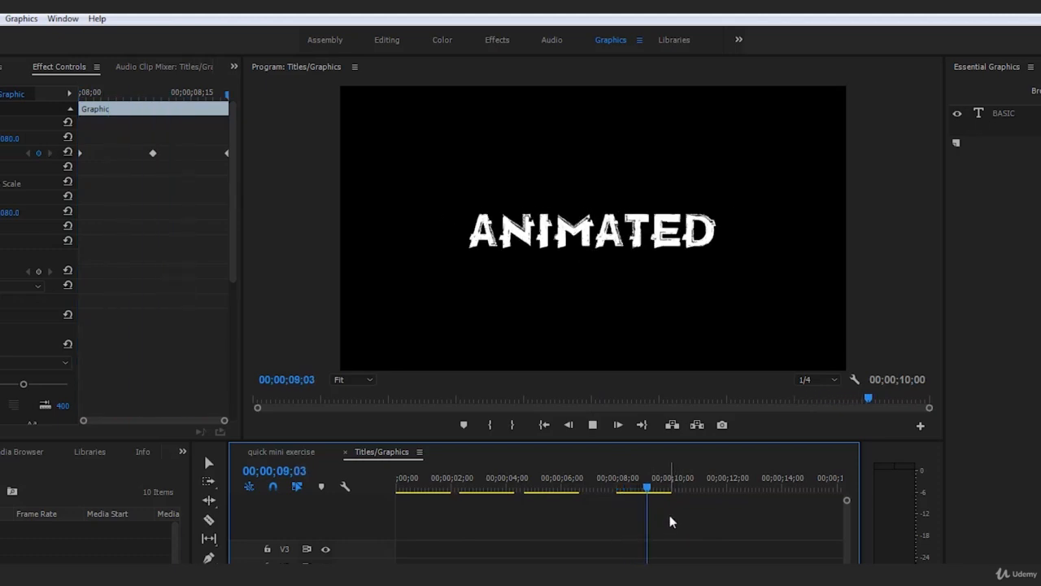
click(616, 485)
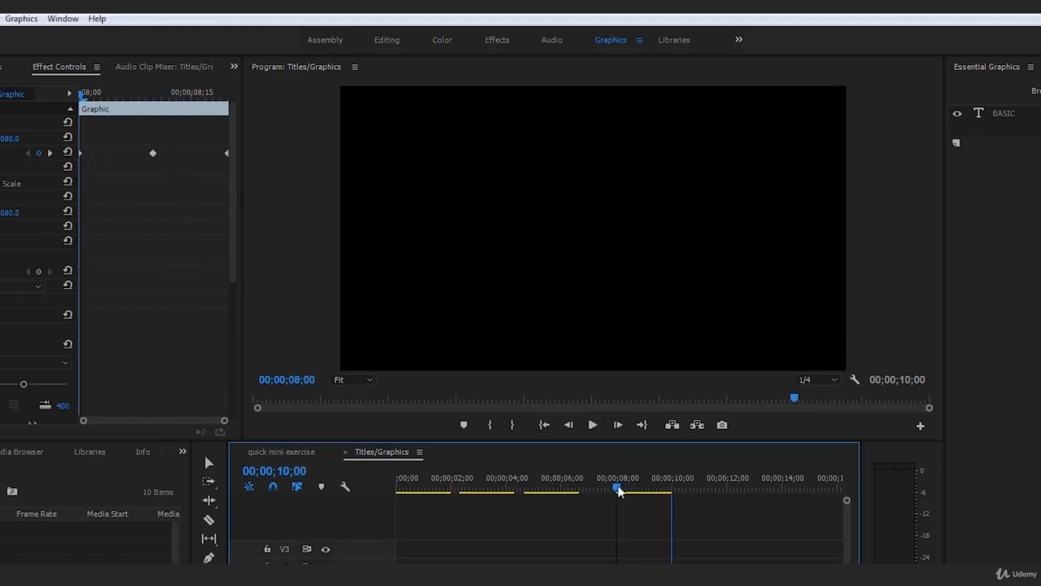
key(space)
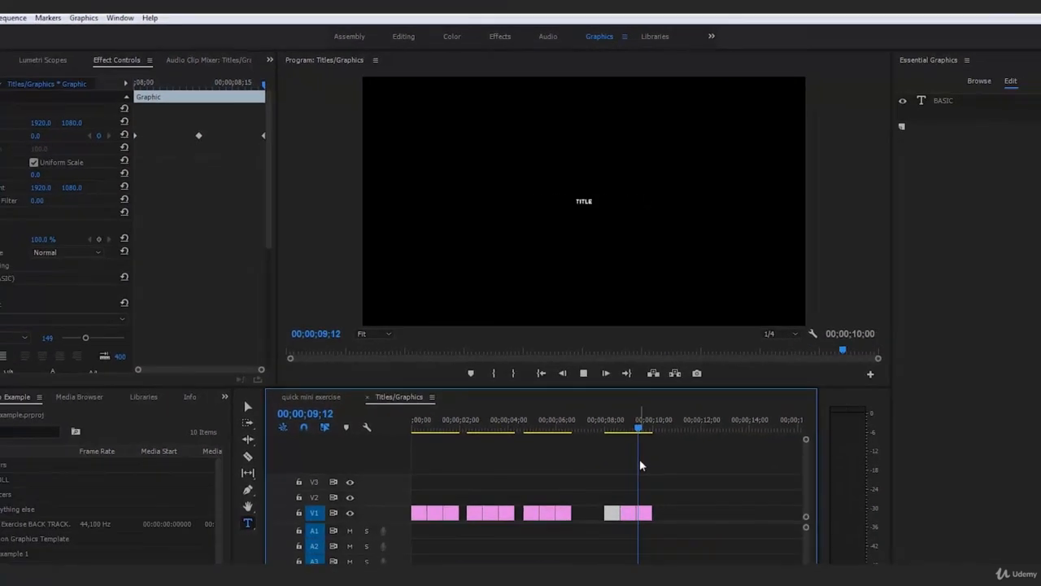
click(610, 450)
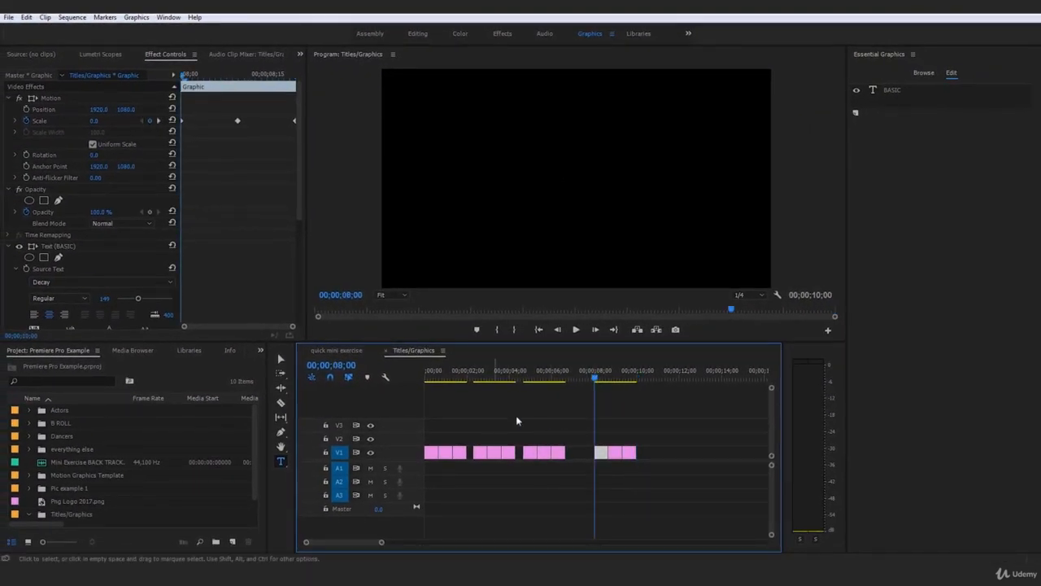
Step: Play the second title group on V1 from its start to compare its position animation
click(472, 376)
key(space)
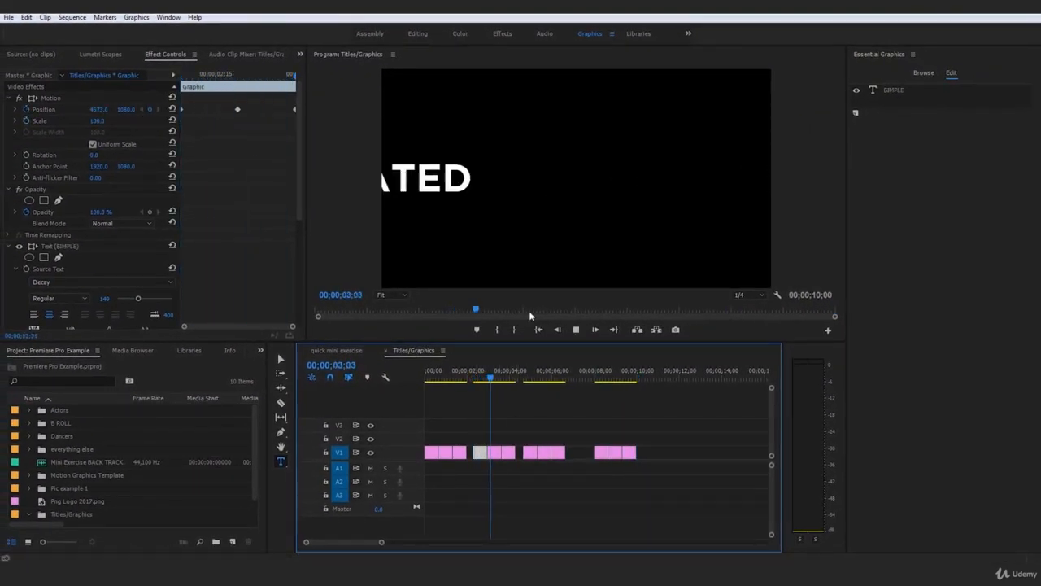
click(471, 376)
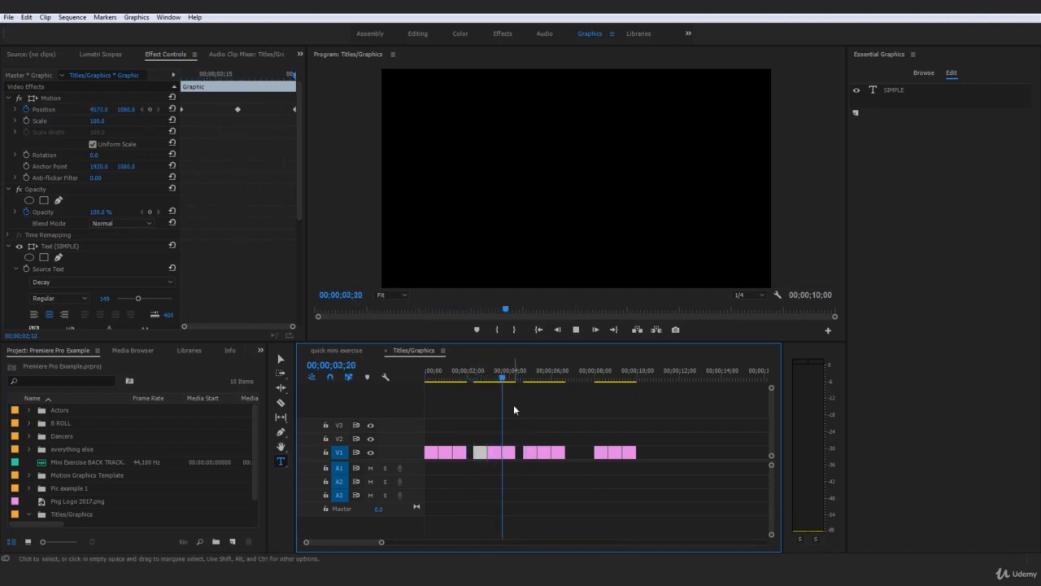
click(631, 376)
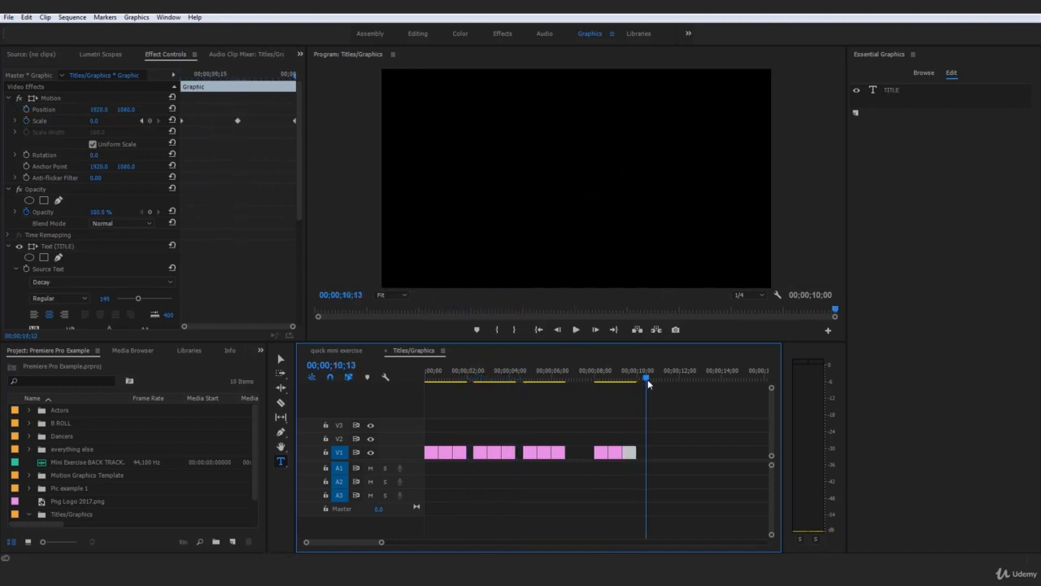
Step: Move the BASIC, ANIMATED and TITLE clips onto V2 above the first title group and play from the sequence start
drag(662, 493, 435, 440)
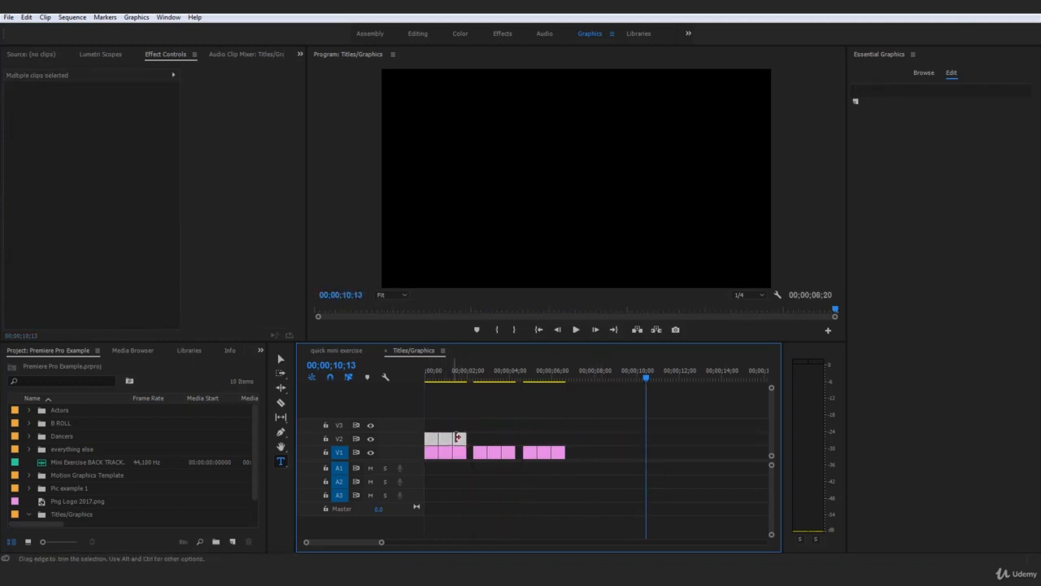
key(Home)
key(space)
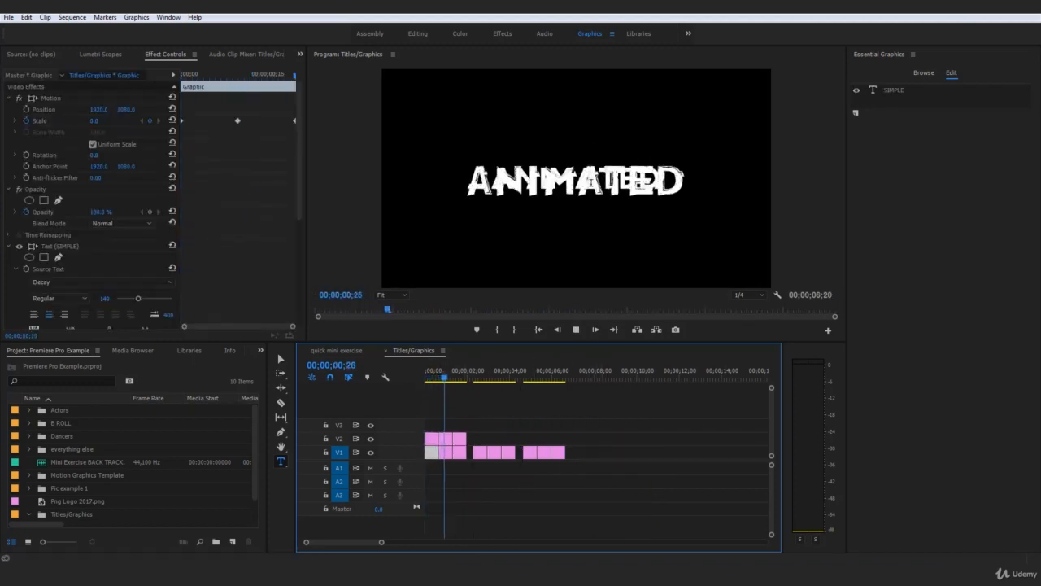
key(space)
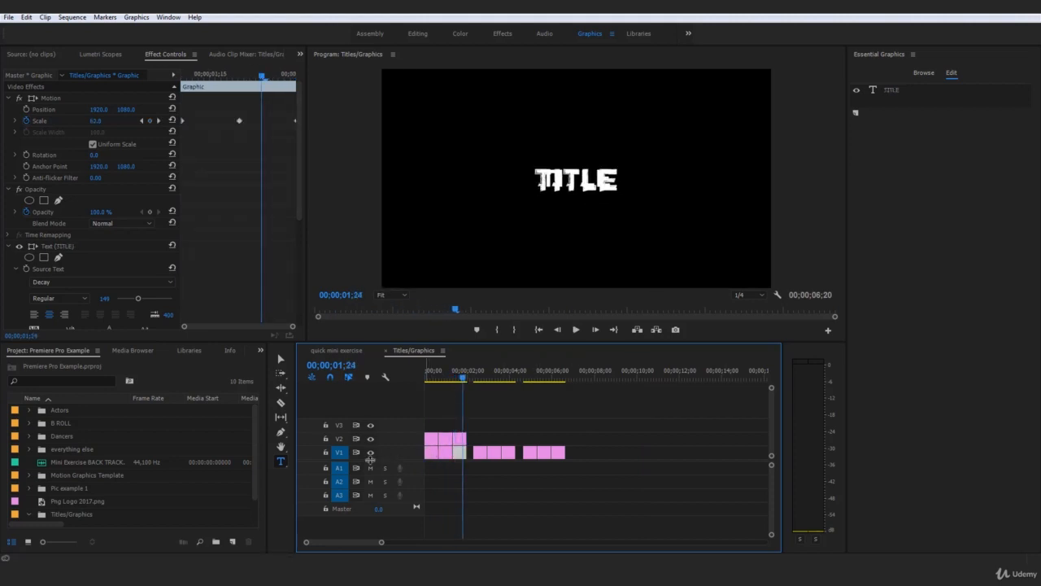
Step: Hide track V1 to preview the V2 titles alone from the sequence start and show V1 again
click(370, 454)
key(Home)
key(space)
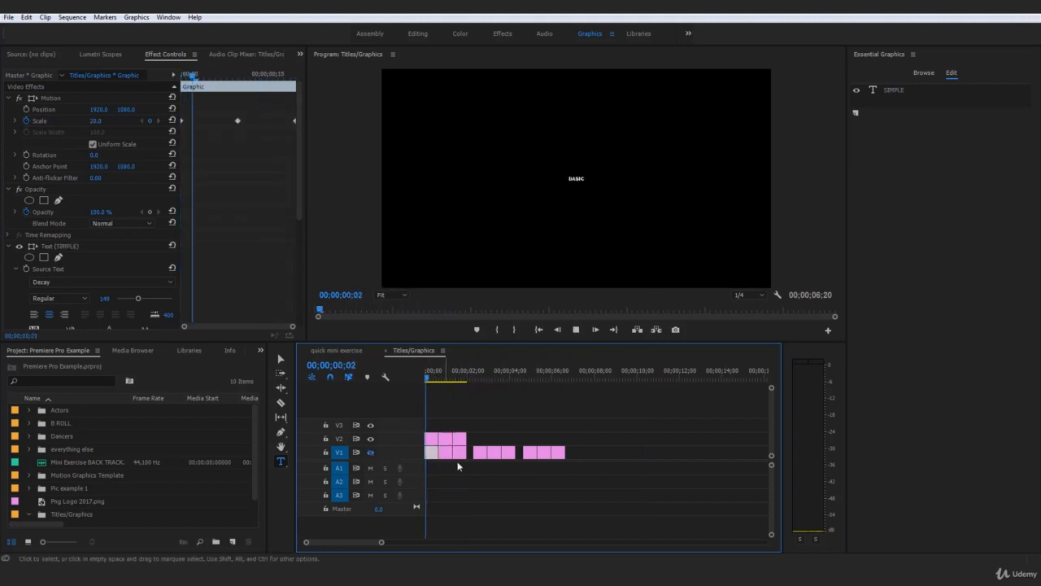
drag(450, 376, 592, 375)
click(371, 453)
Step: Add the Basic Title template to V1 at 00;00;07;25 and replace its text with RANDOM
click(624, 409)
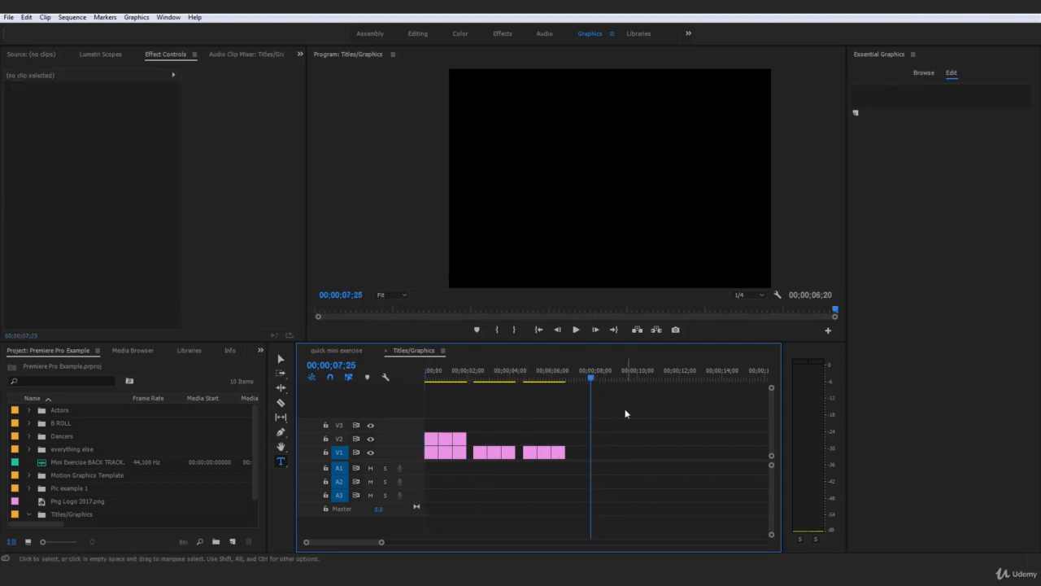
click(923, 74)
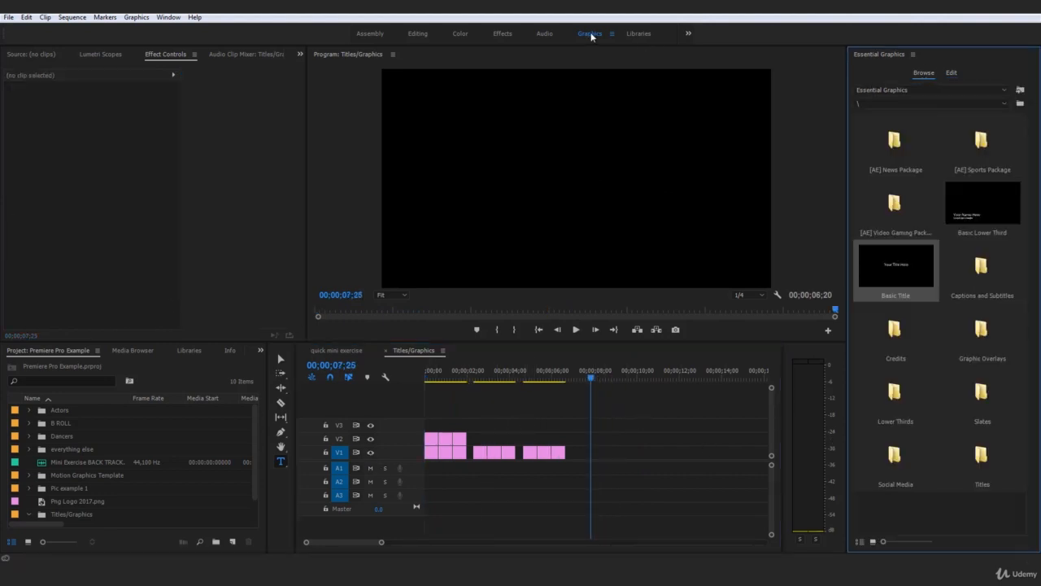
drag(895, 290, 598, 452)
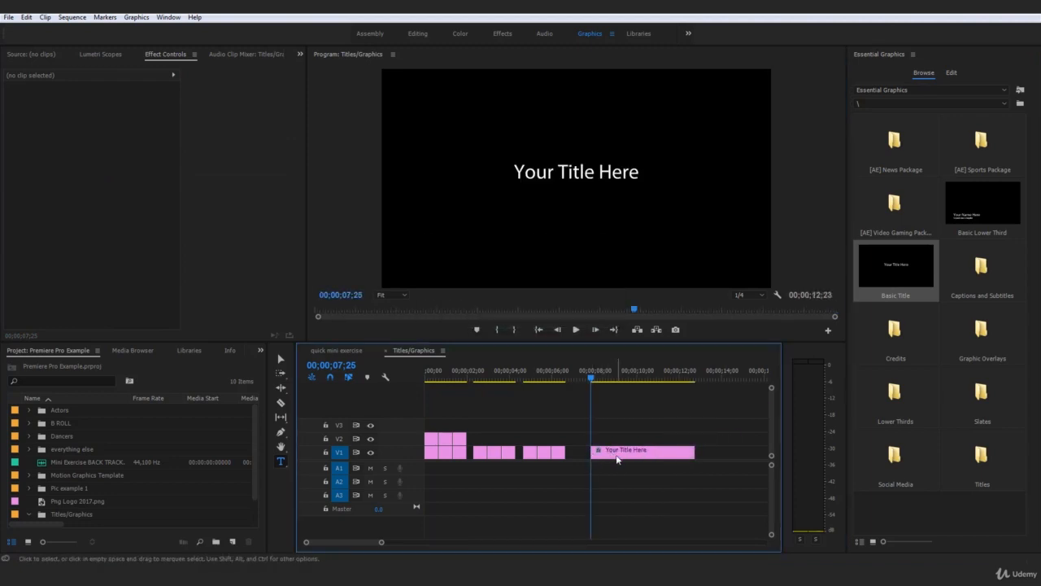
double_click(601, 172)
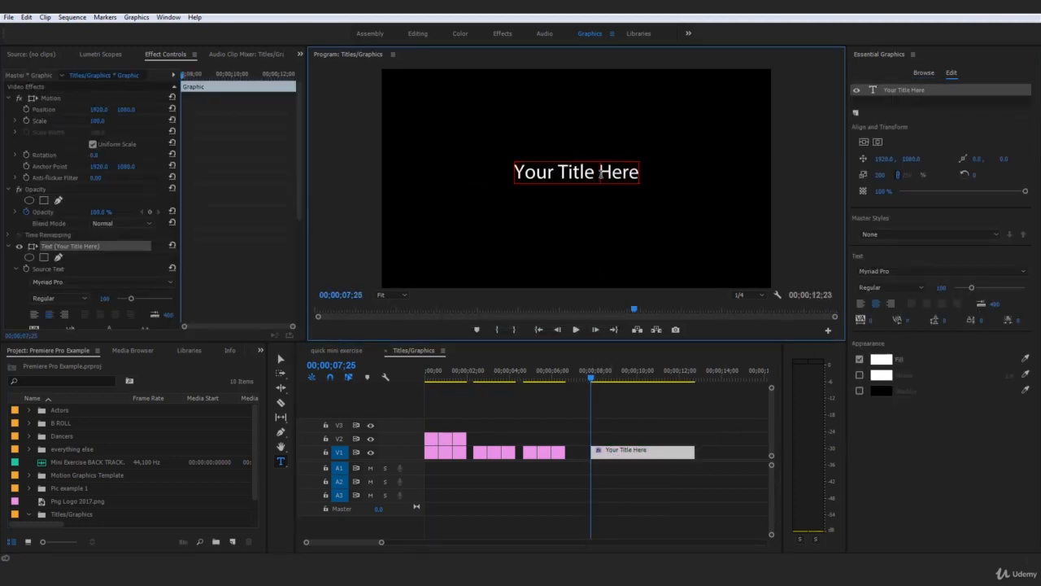
key(ctrl+a)
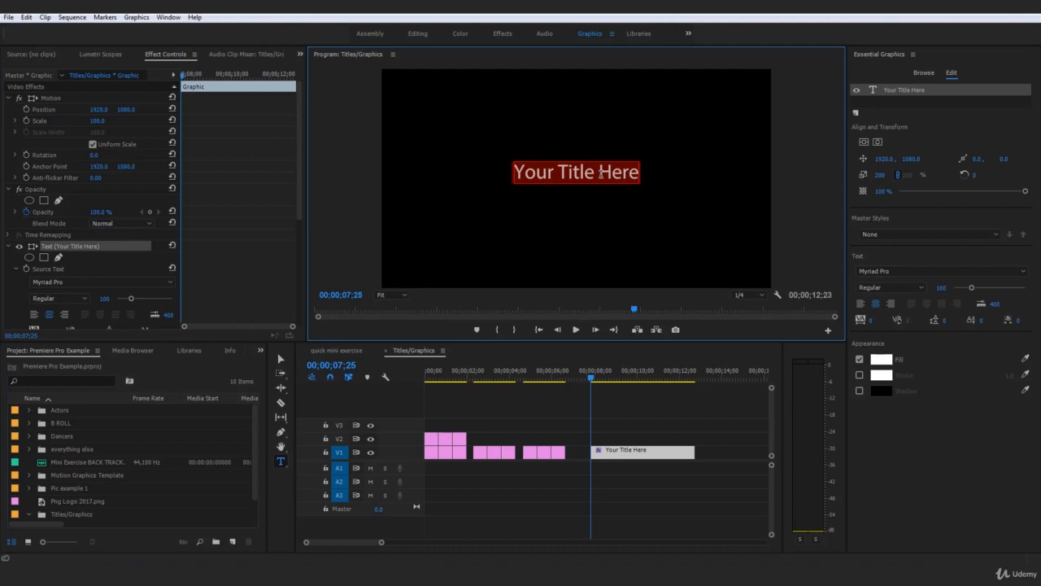
text(RANDOM)
Step: Set the RANDOM text to the Decay font at a size of about 142 and centre it vertically in the frame
key(ctrl+a)
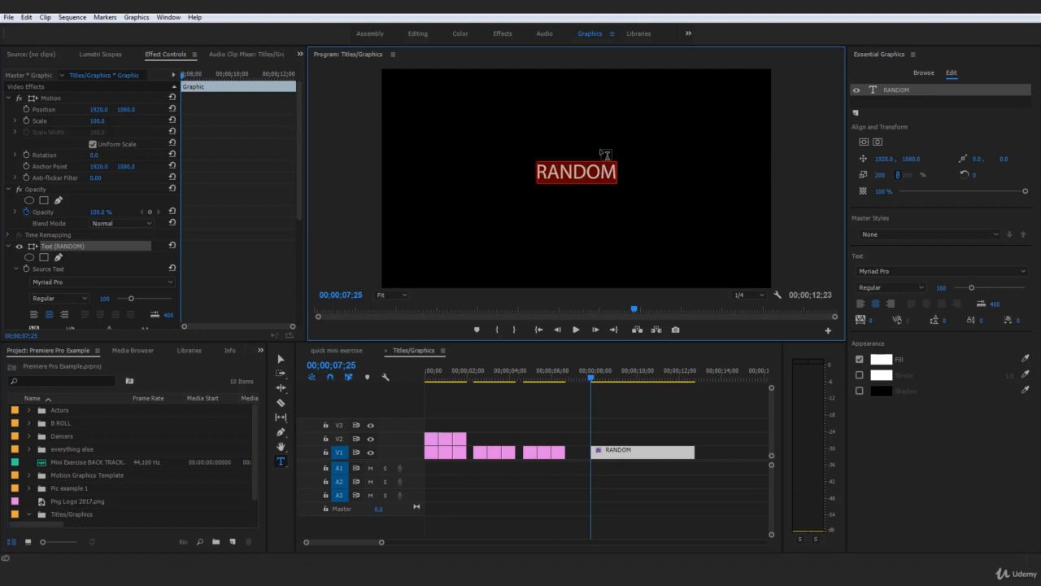
click(956, 265)
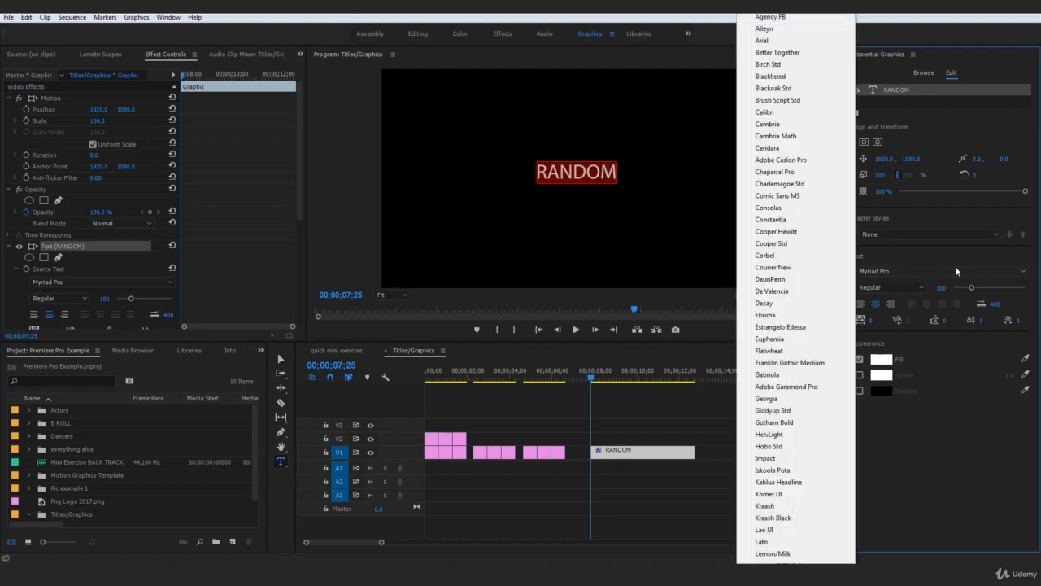
click(768, 303)
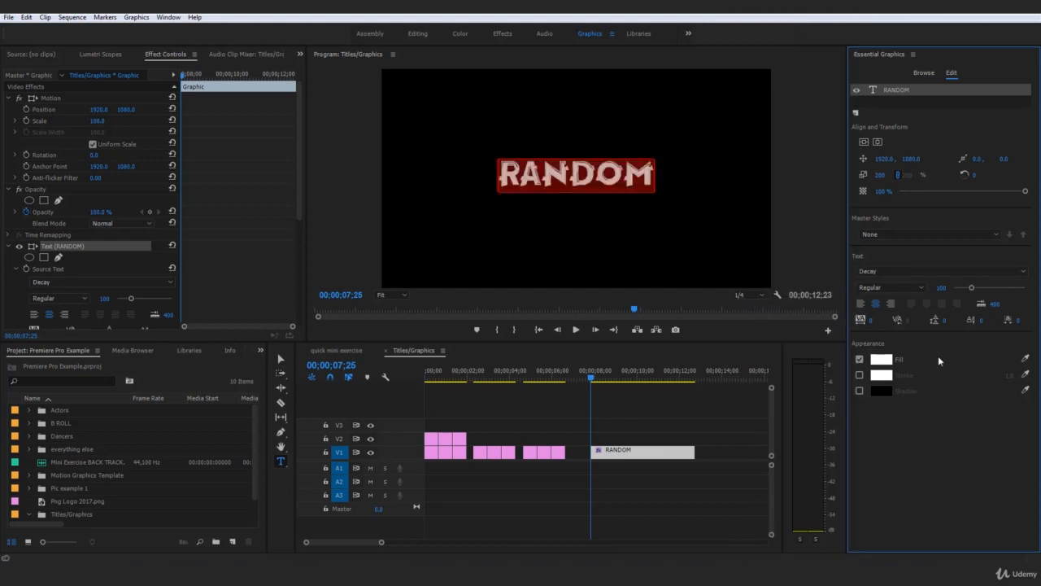
drag(973, 295, 979, 289)
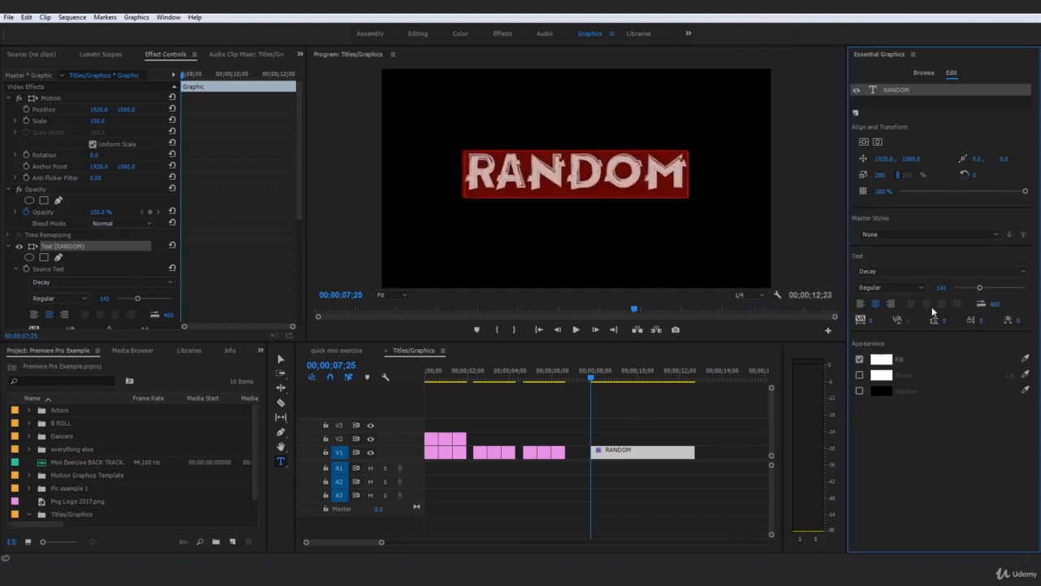
Step: Shift the RANDOM clip on V1 so that it starts at 00;00;08;00
click(715, 414)
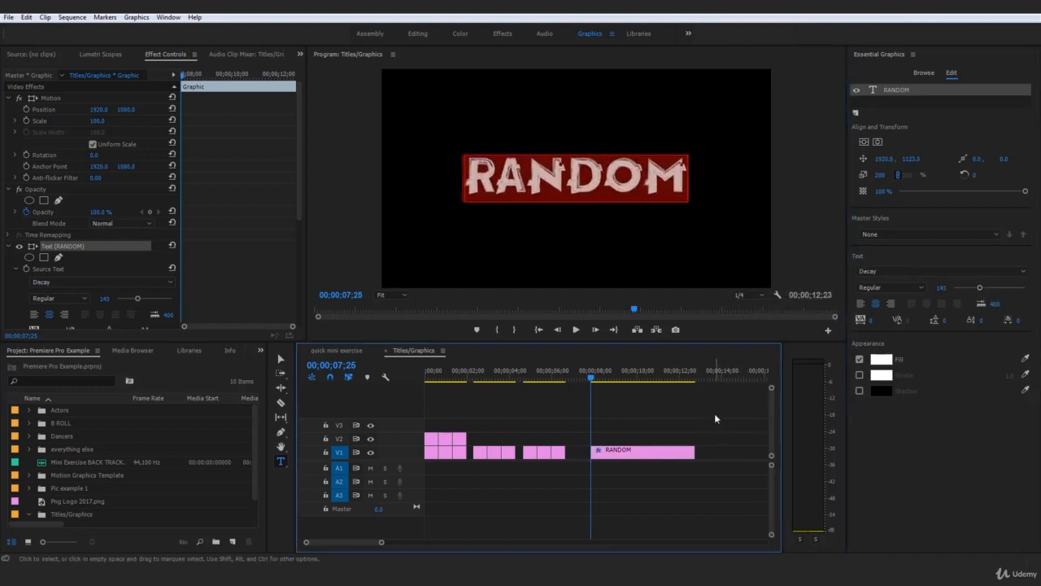
click(592, 381)
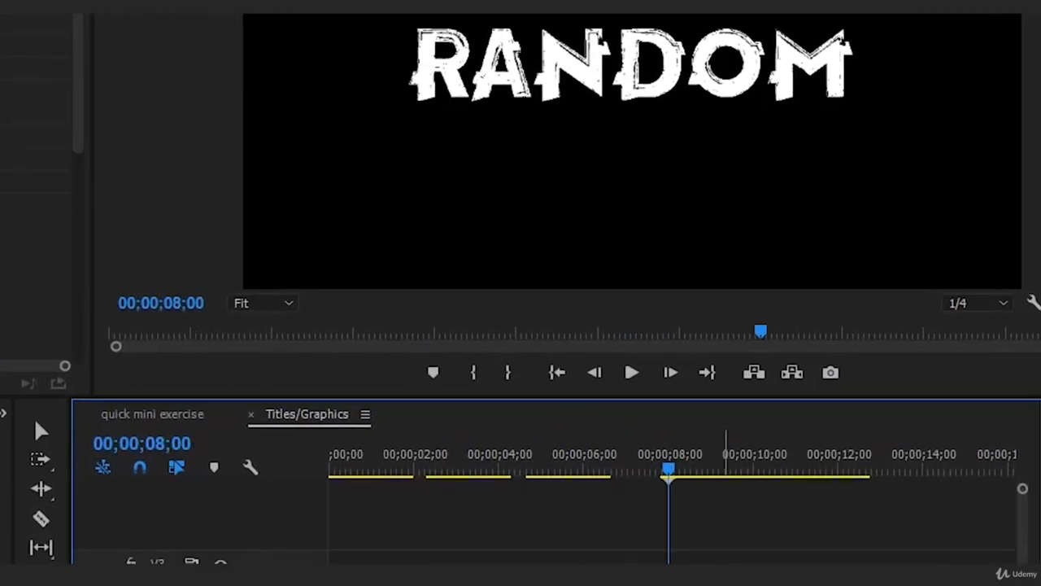
drag(669, 470, 679, 470)
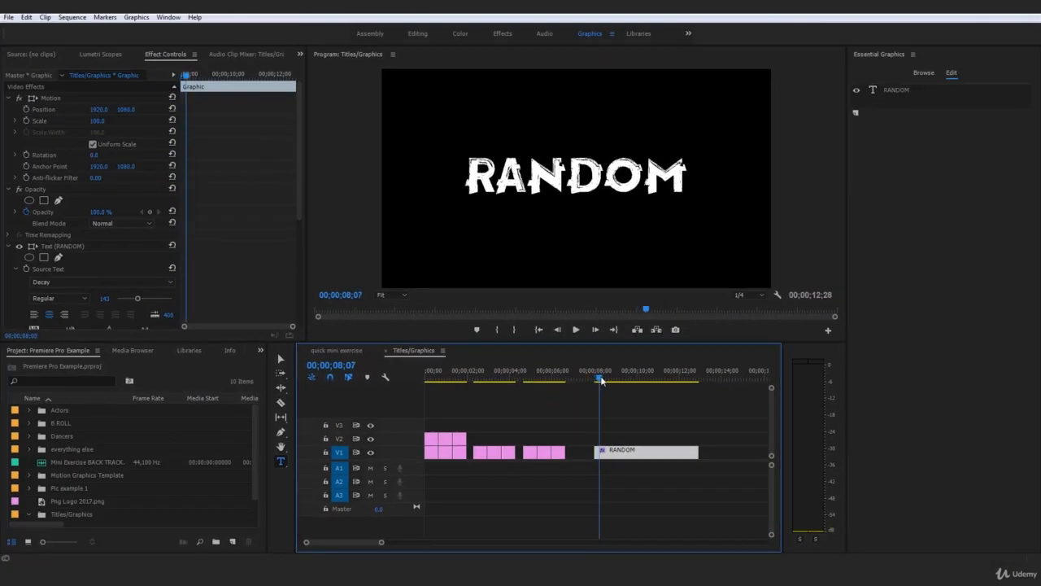
Step: Cut the RANDOM clip at 00;00;08;20 and delete the remainder to leave a 20-frame title
drag(600, 380, 603, 381)
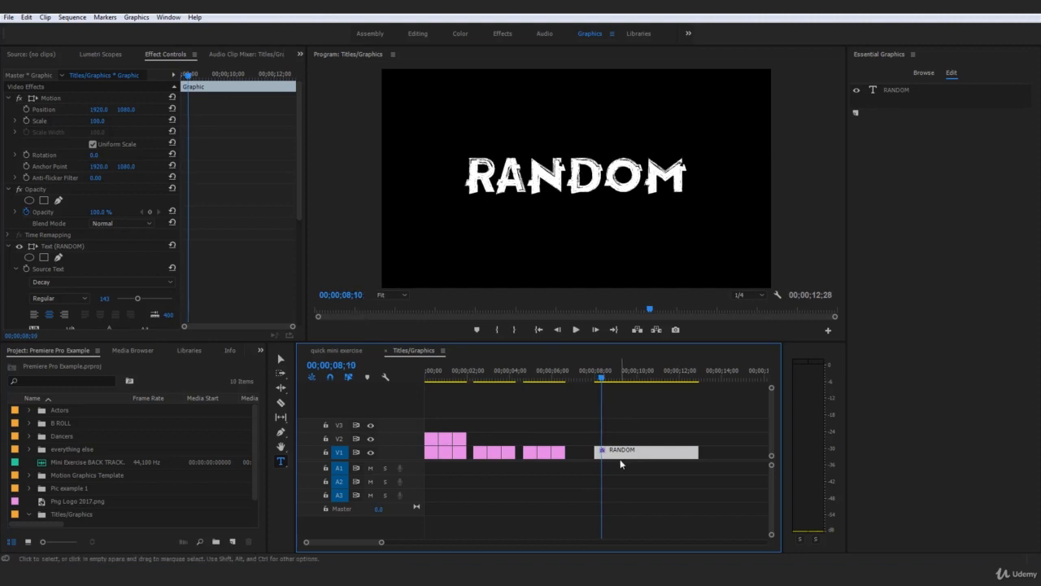
key(Right)
key(Right)
key(Right)
key(Right)
key(Right)
key(Right)
key(Right)
key(Right)
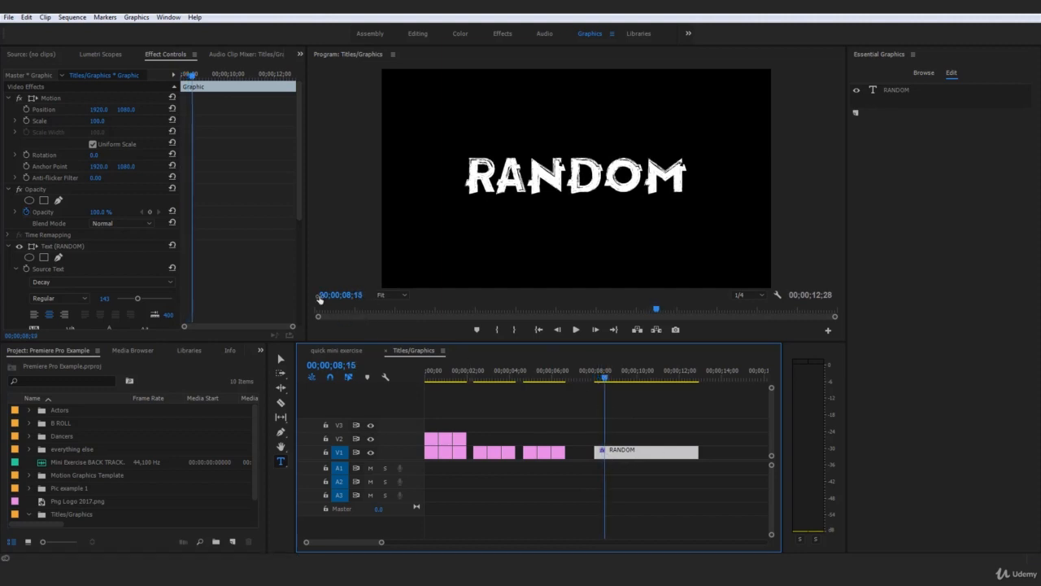
click(611, 453)
key(t)
key(Delete)
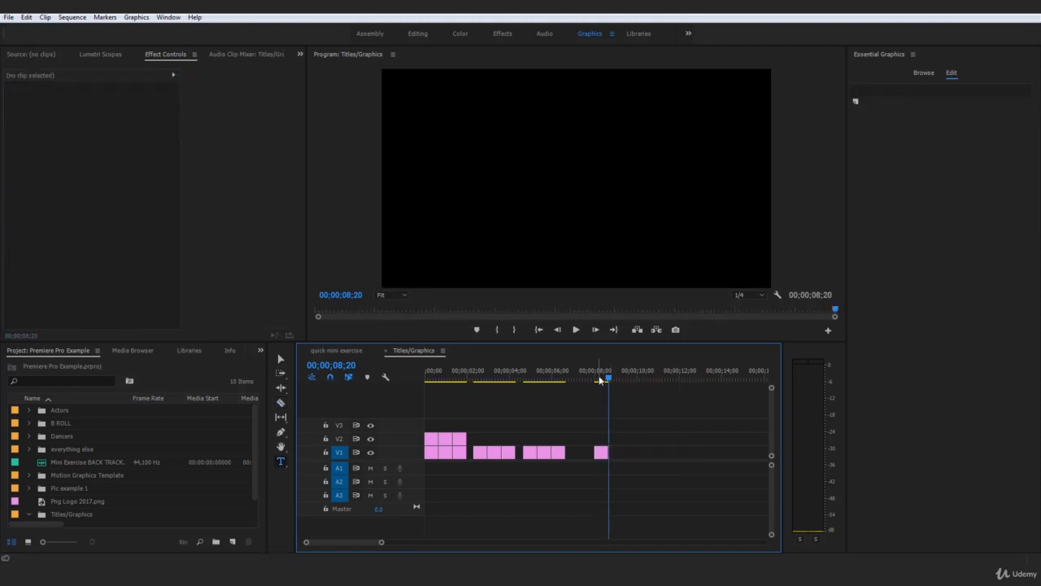
Step: Play the shortened RANDOM clip and scrub from its start at 00;00;08;00 towards its middle
click(599, 379)
key(space)
click(598, 379)
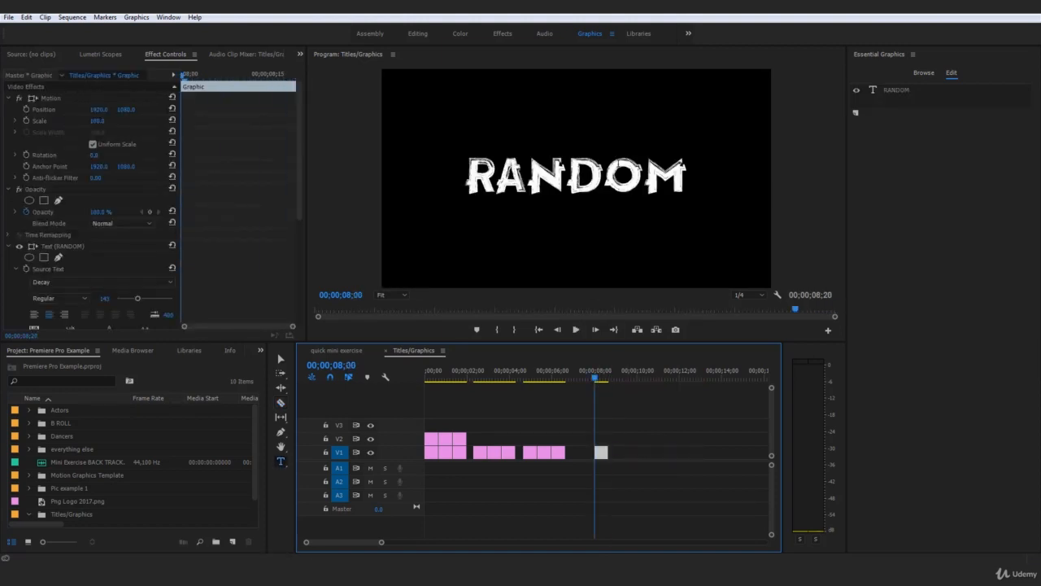
click(601, 378)
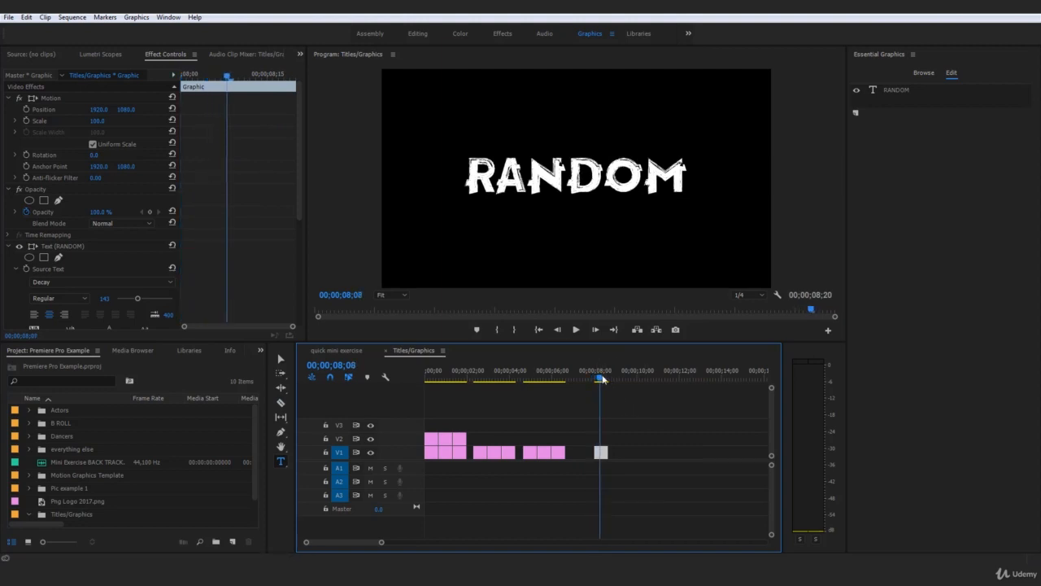
drag(603, 375, 605, 376)
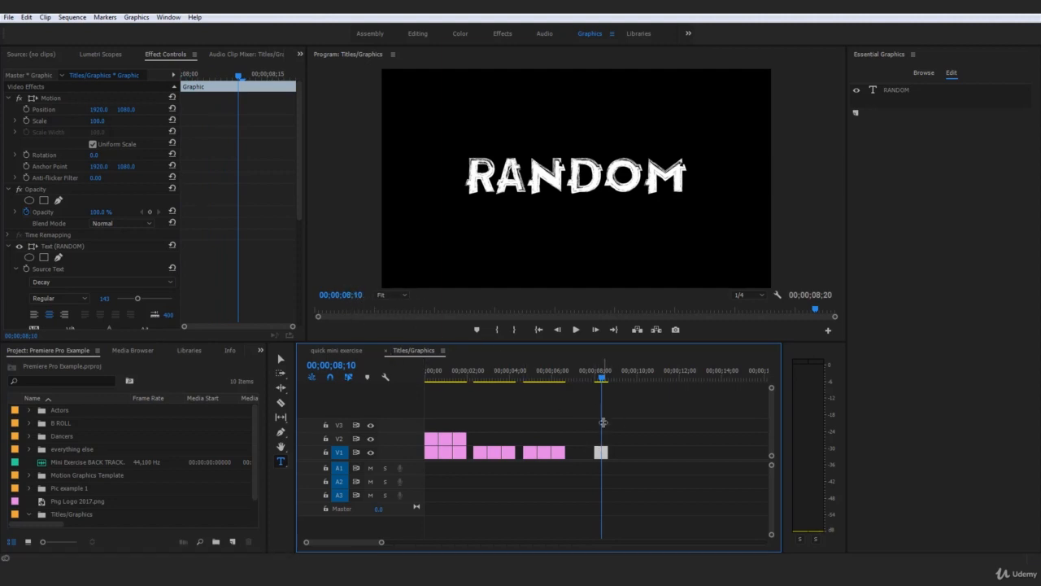
drag(601, 452, 594, 452)
click(598, 375)
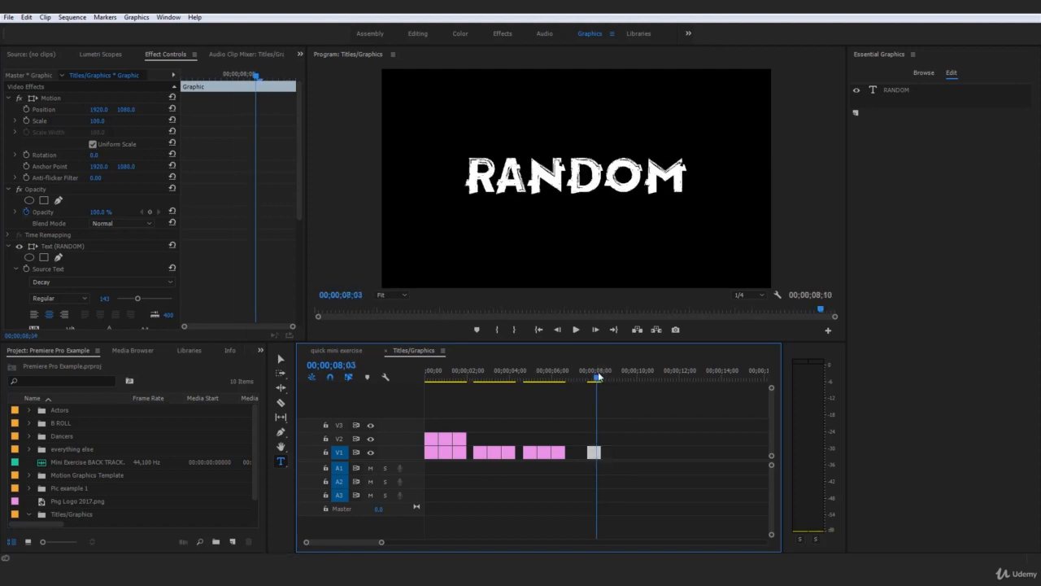
drag(599, 374, 594, 375)
key(ctrl+z)
Step: Add a Position keyframe to the RANDOM clip at 00;00;08;10, keeping the text centred at 1920, 1080
click(602, 379)
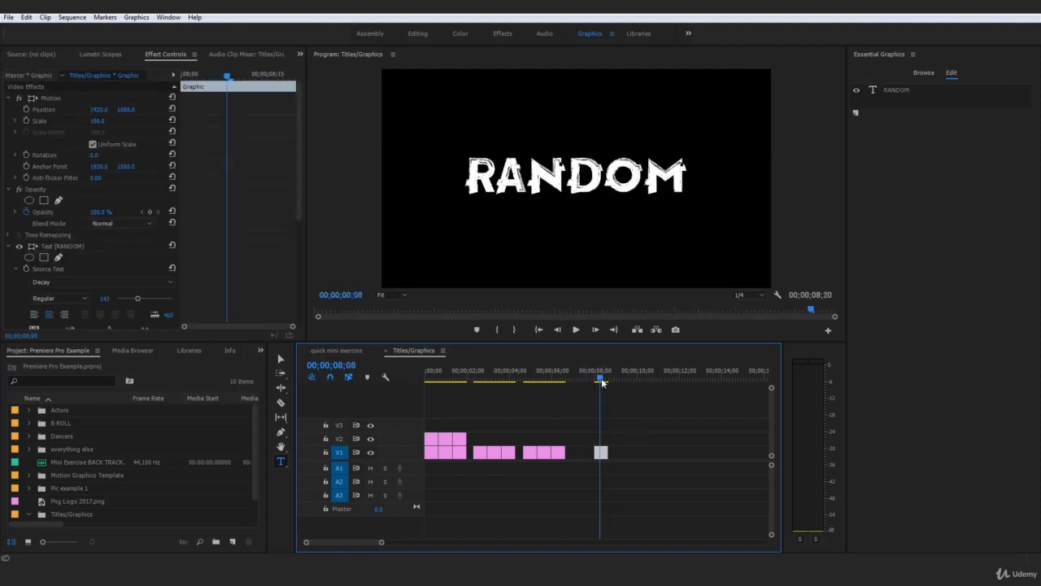
key(Right)
key(Right)
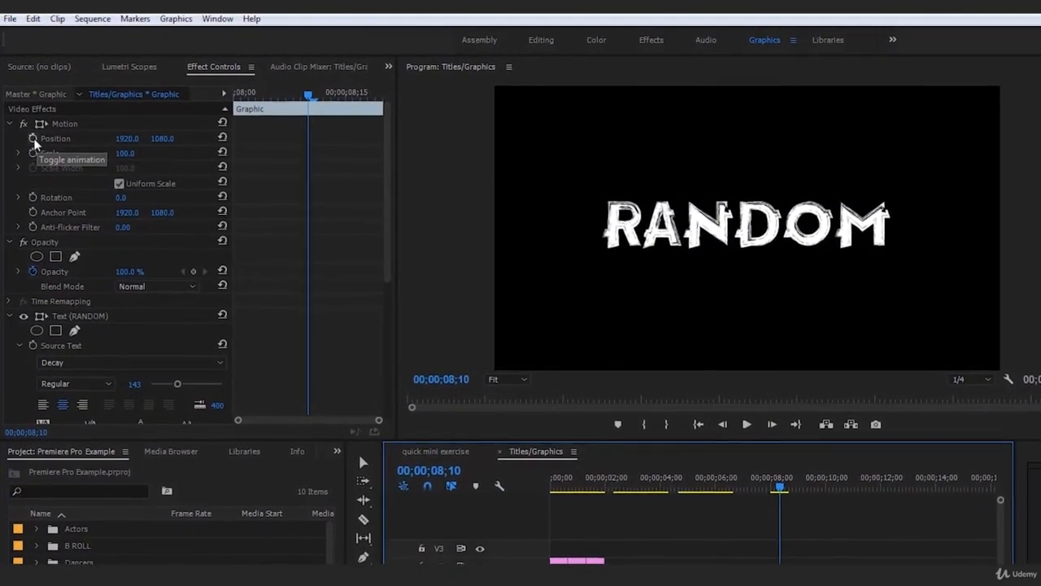
click(32, 139)
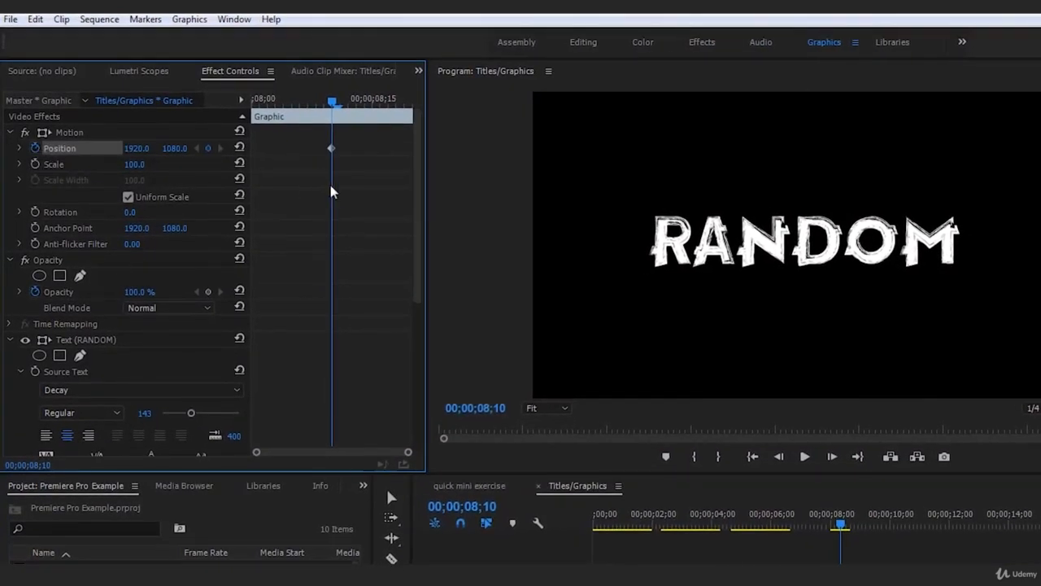
click(73, 148)
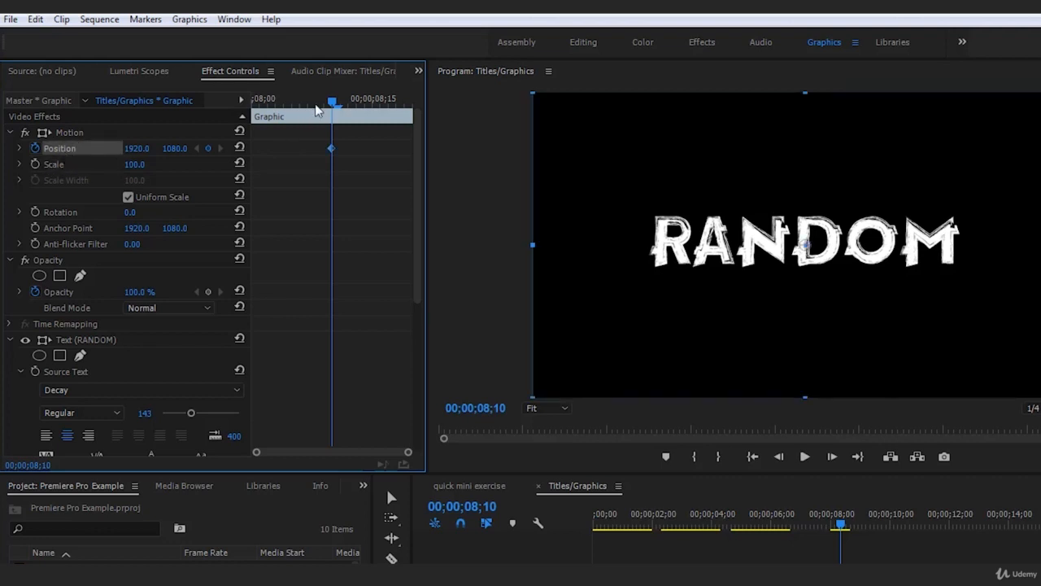
Step: Set the RANDOM clip's horizontal position to -1875 at 00;00;08;00 and scrub through the slide-in
drag(317, 104, 254, 106)
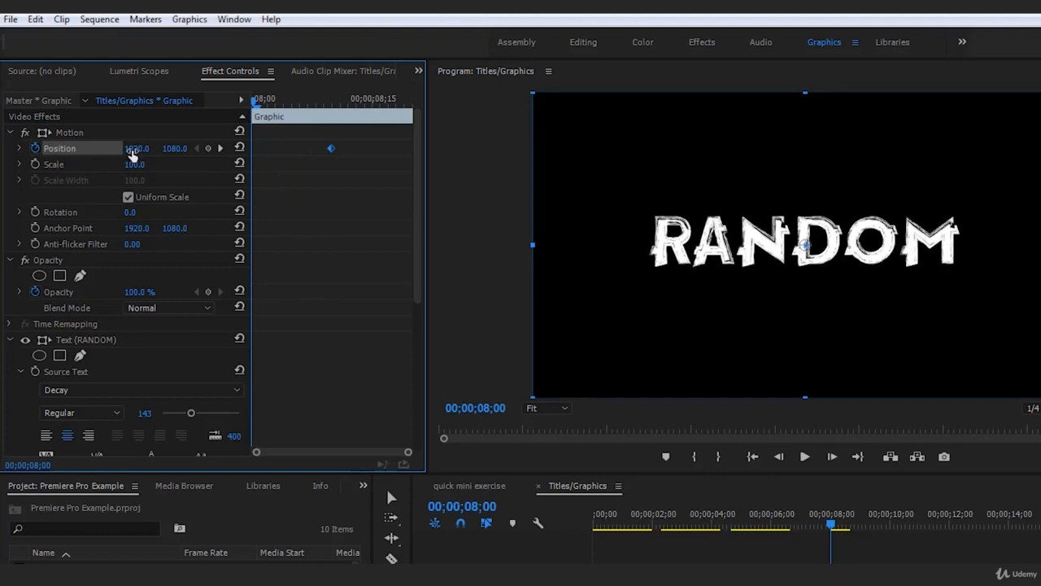
drag(137, 148, 3, 148)
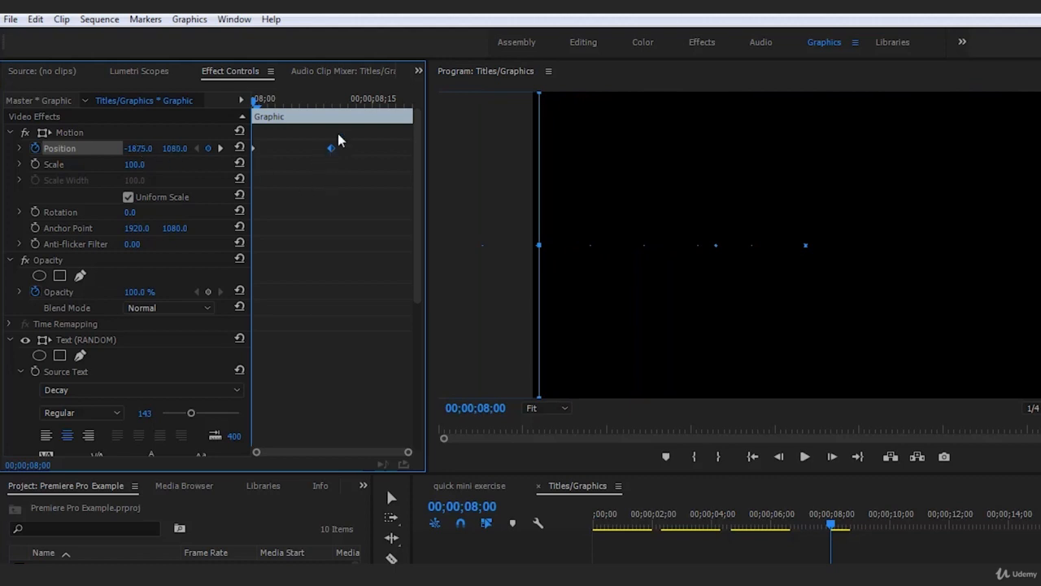
drag(272, 100, 380, 108)
key(space)
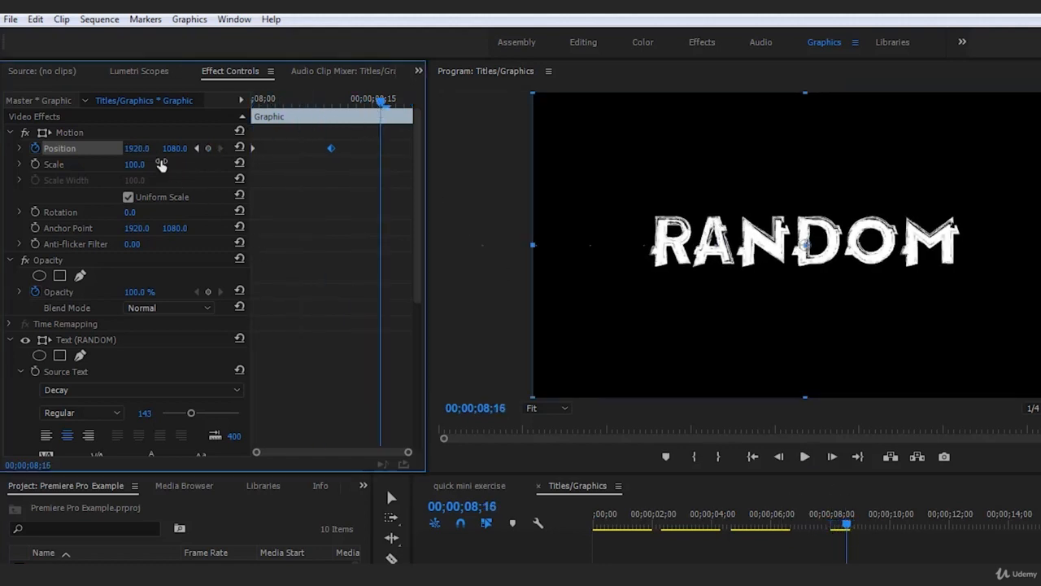
Step: Add a Position keyframe at the end of the RANDOM clip that moves the text horizontally past the frame's right edge
drag(136, 148, 428, 169)
key(ctrl+z)
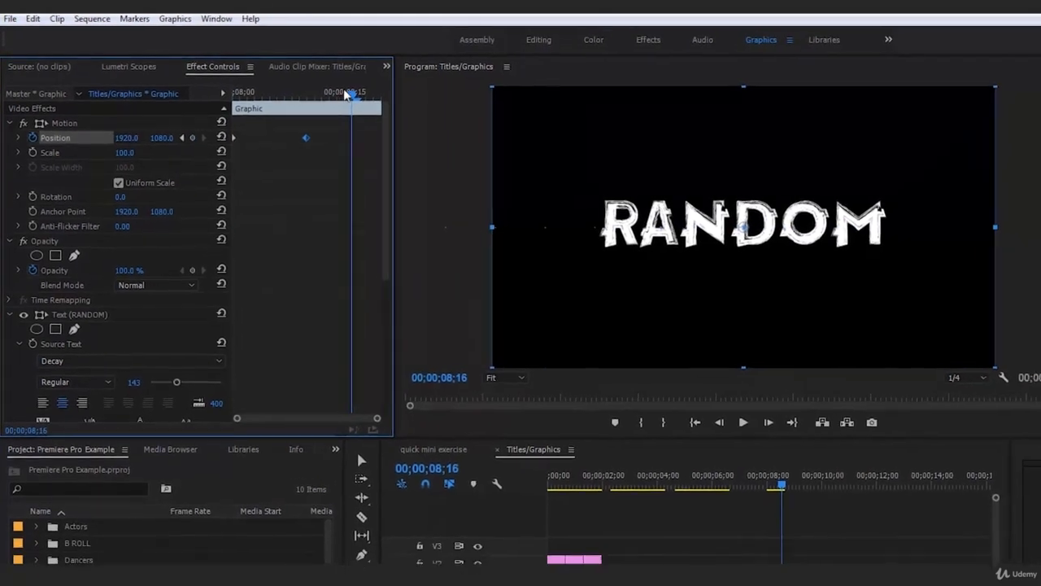
mouse_move(380, 101)
mouse_down()
mouse_move(404, 104)
mouse_move(395, 104)
mouse_up()
drag(333, 89, 336, 91)
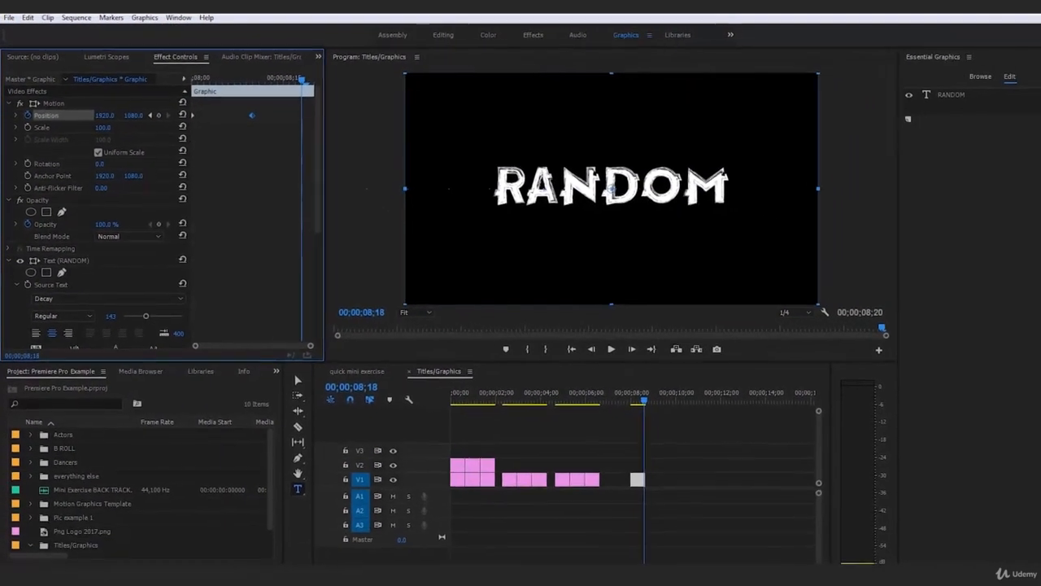
drag(116, 127, 1017, 127)
drag(99, 109, 912, 109)
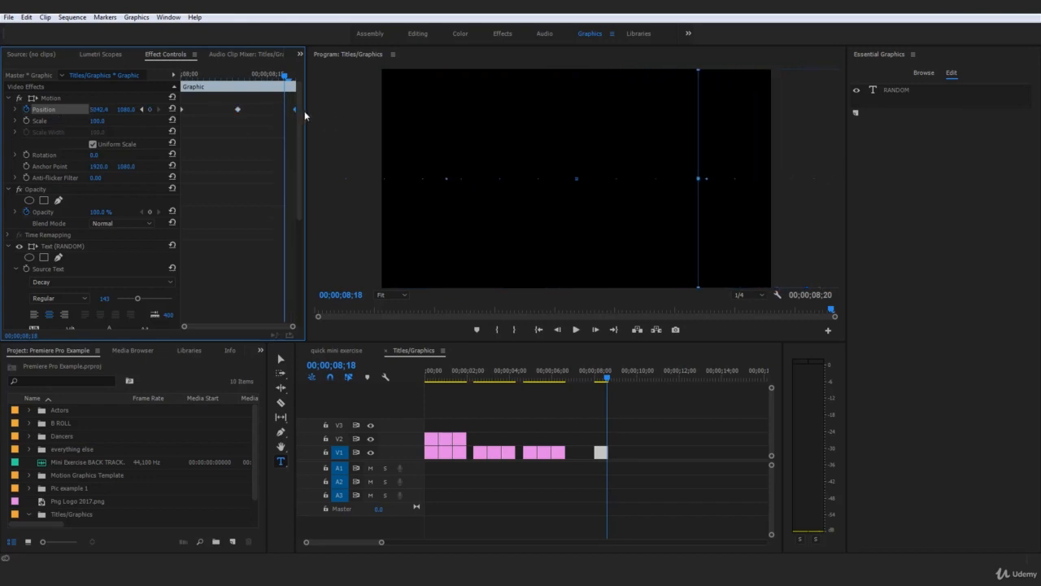
Step: Play the RANDOM clip several times from 00;00;08;00 to check how it slides in and out of the frame
drag(285, 77, 182, 79)
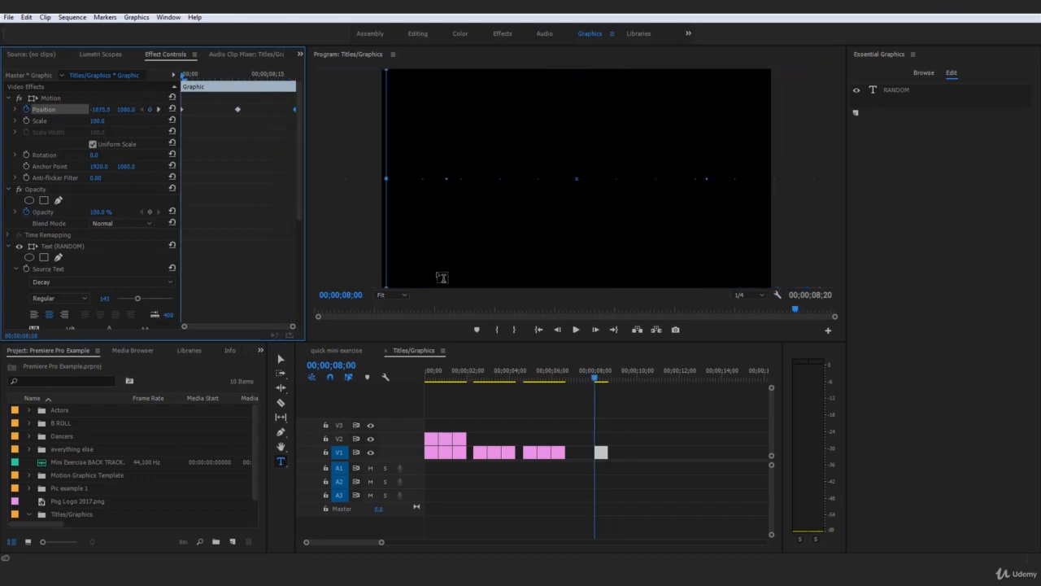
click(667, 423)
key(space)
click(594, 374)
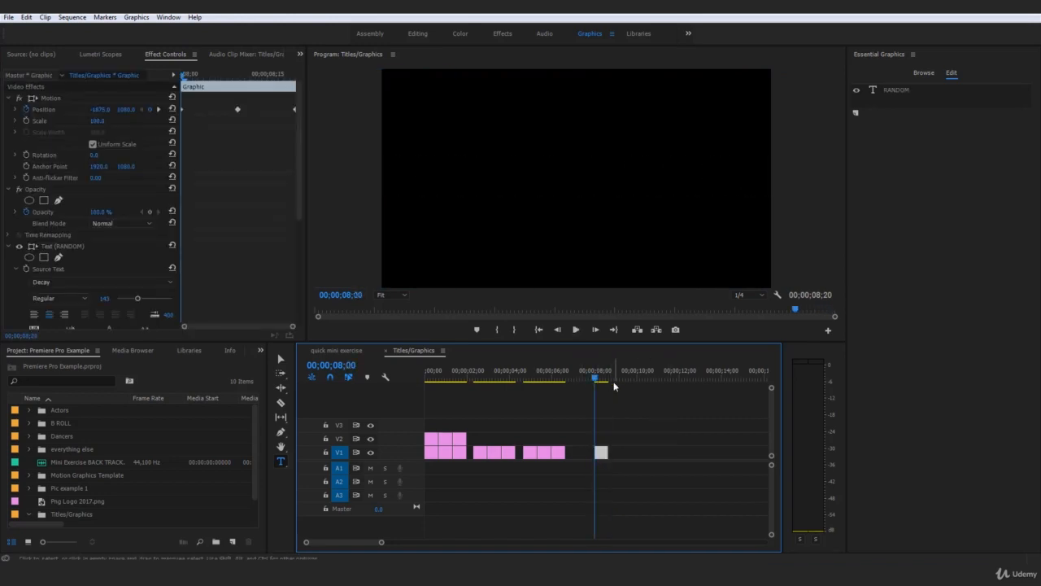
key(space)
click(594, 373)
key(space)
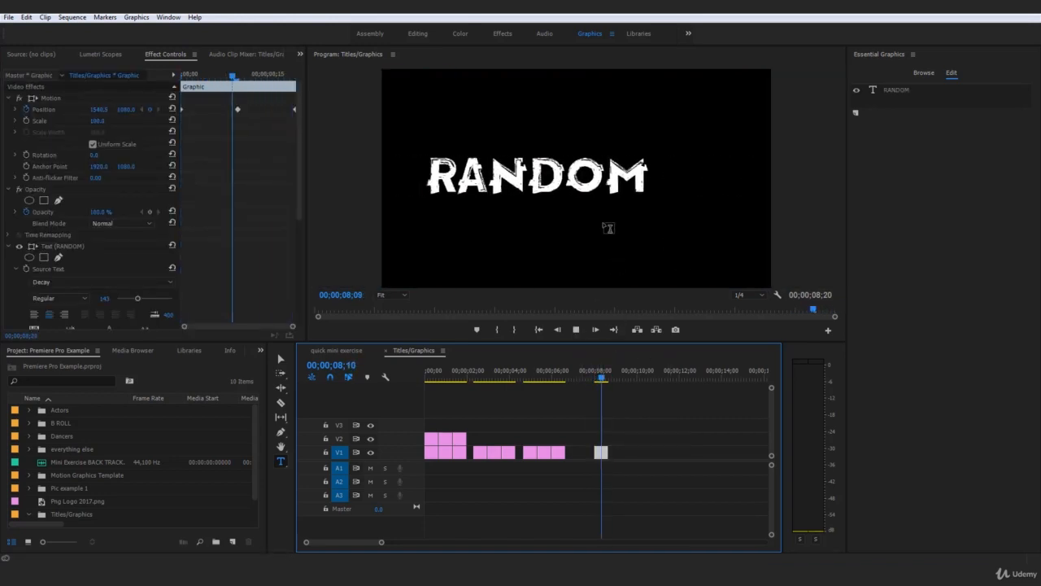
click(595, 374)
key(space)
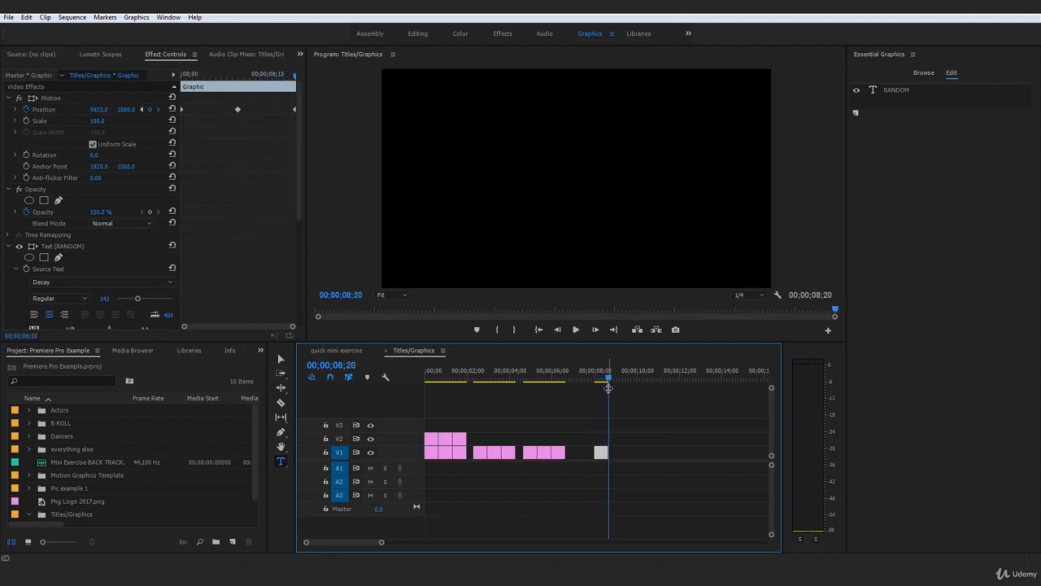
click(596, 374)
key(space)
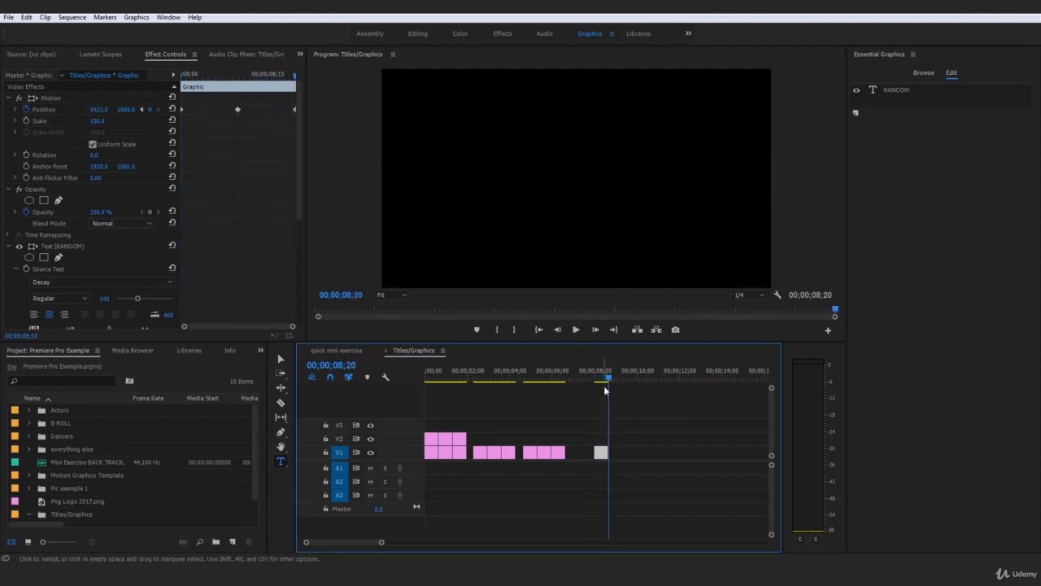
Step: Duplicate the RANDOM clip twice on V1, placing the copies directly after the original
click(596, 375)
drag(602, 454, 663, 420)
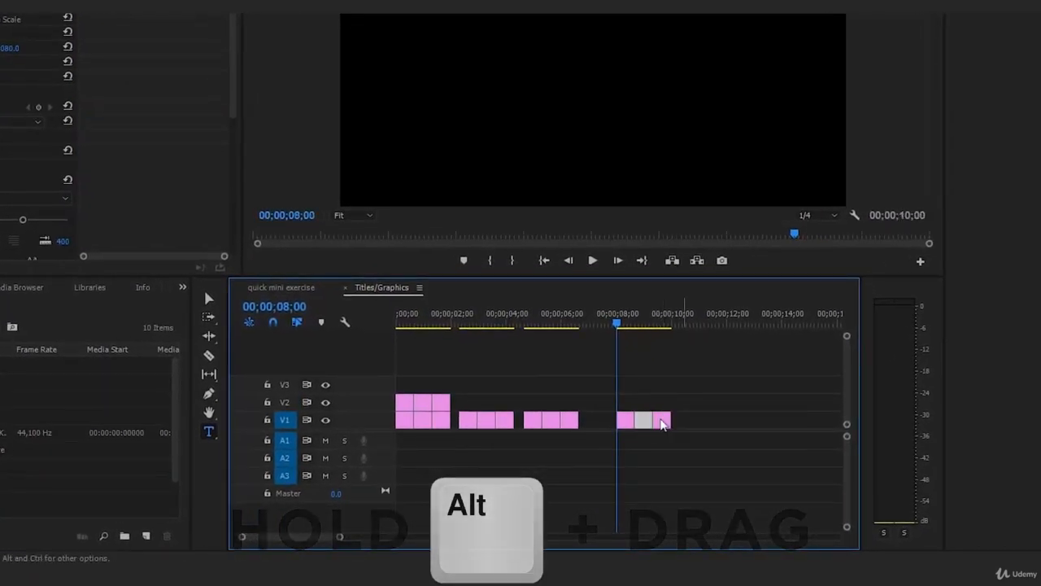
key(space)
key(space)
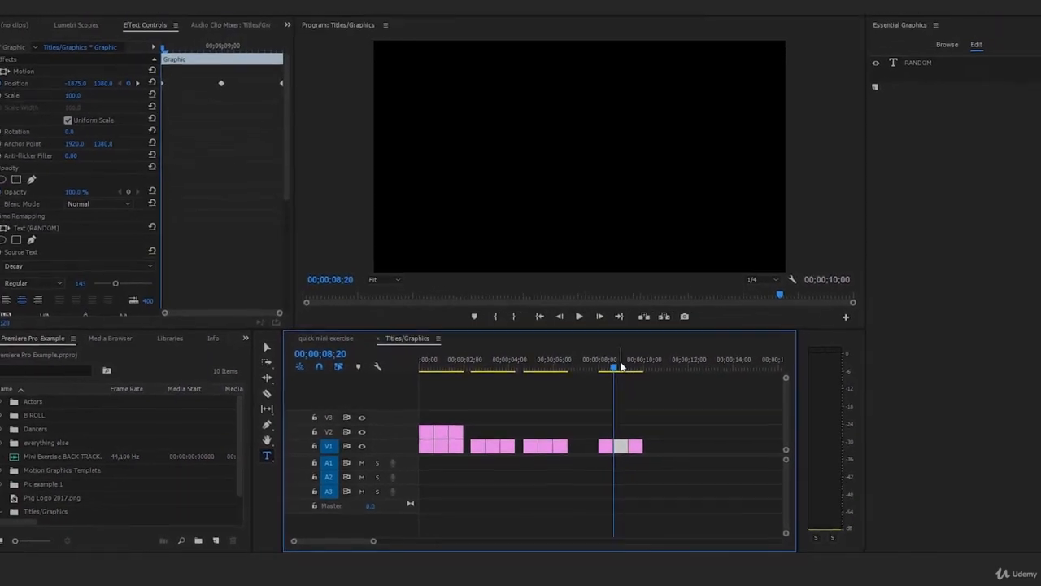
Step: Replace the text of the second RANDOM clip with TEXT
click(620, 367)
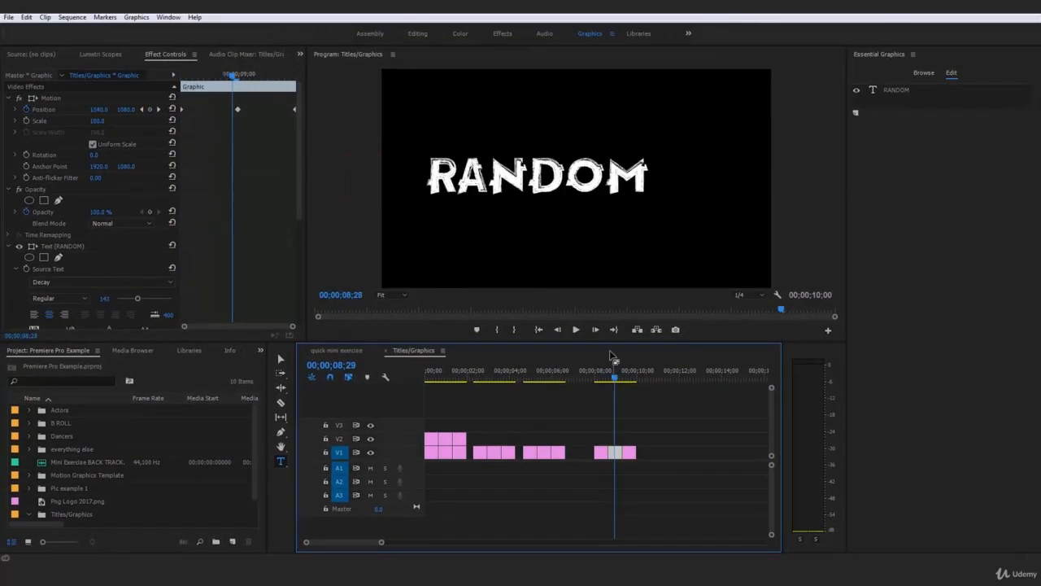
click(560, 153)
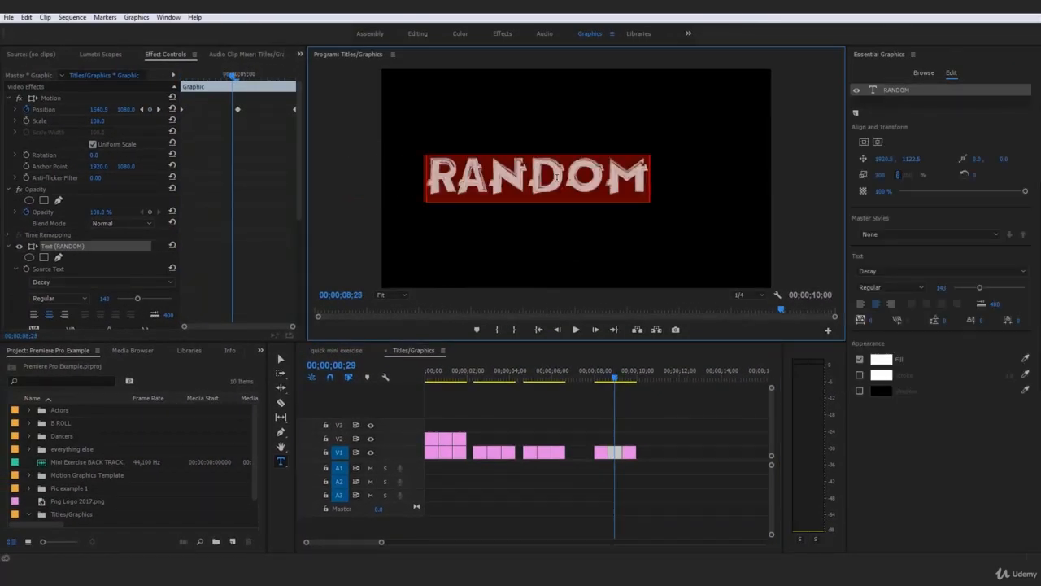
text(TEXT)
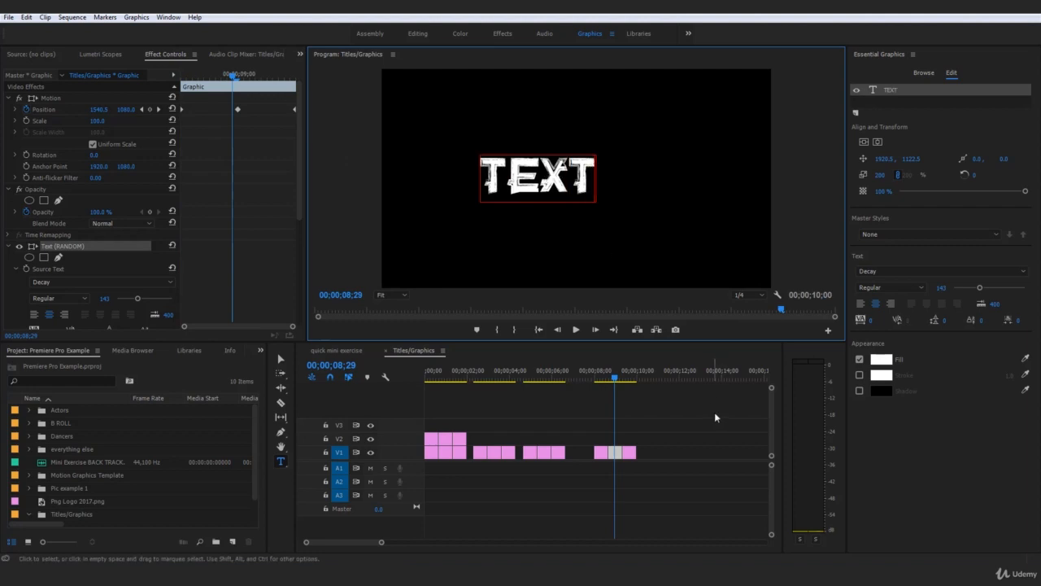
click(714, 412)
Step: Replace the text of the third RANDOM clip with ONSCREEN
click(627, 379)
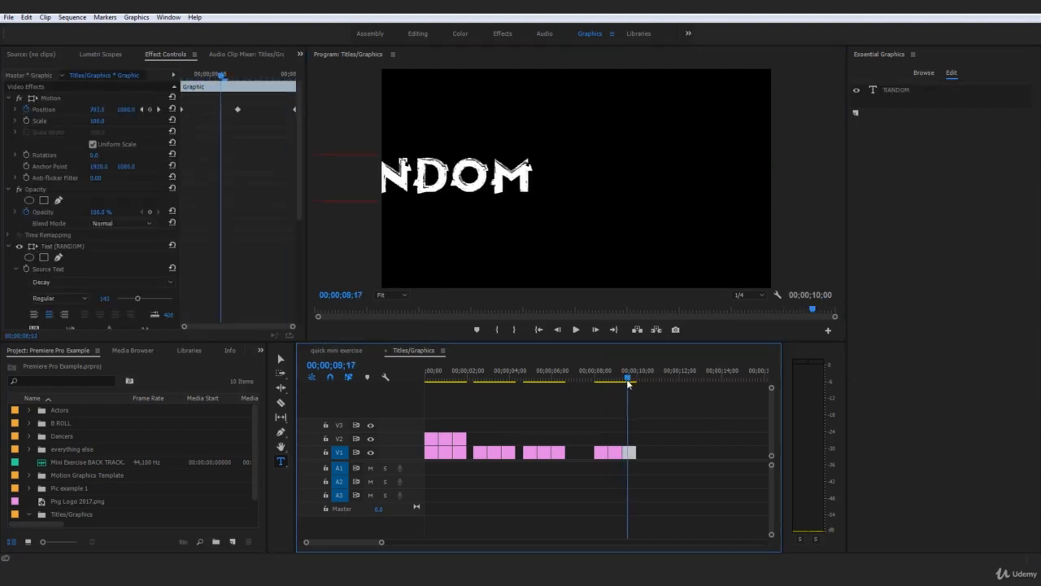
drag(627, 382, 629, 379)
click(592, 174)
text(ONSCREEN)
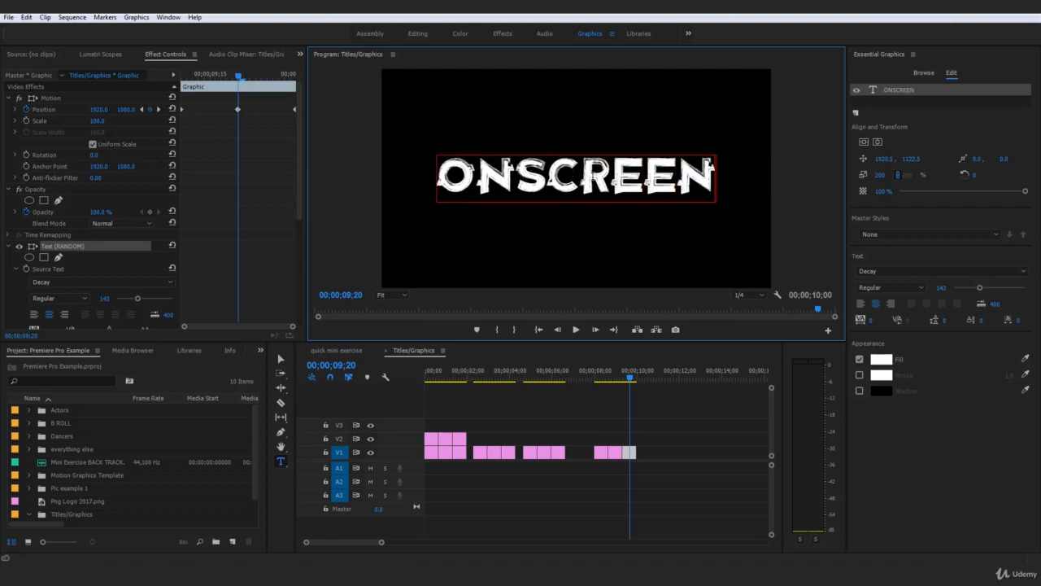
click(669, 402)
Step: Play the new group of three sliding titles from just before 00;00;08;00
click(589, 370)
key(space)
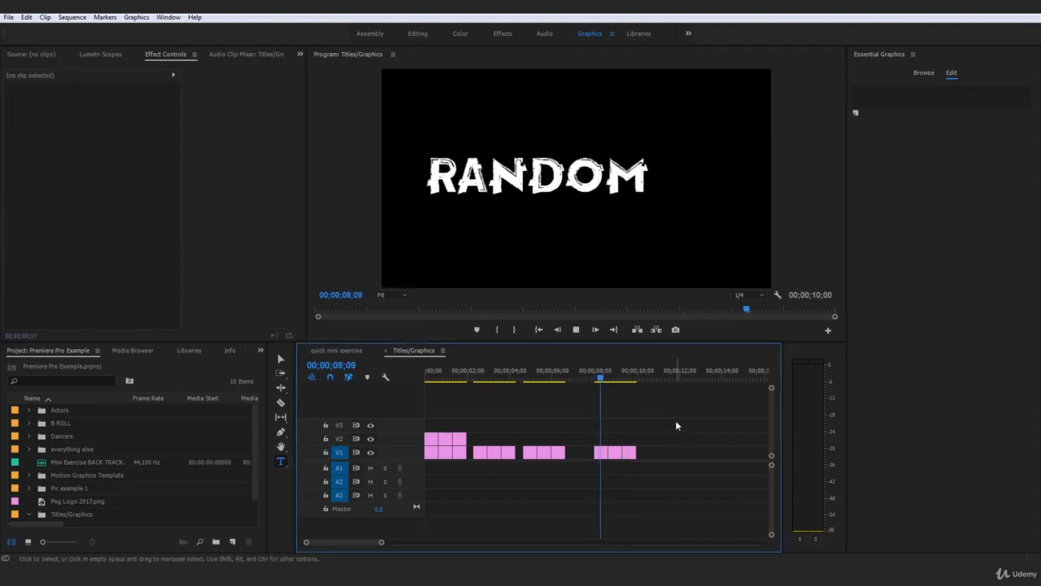
click(594, 374)
Step: Insert a space in the third title so that its text reads ON SCREEN
click(628, 375)
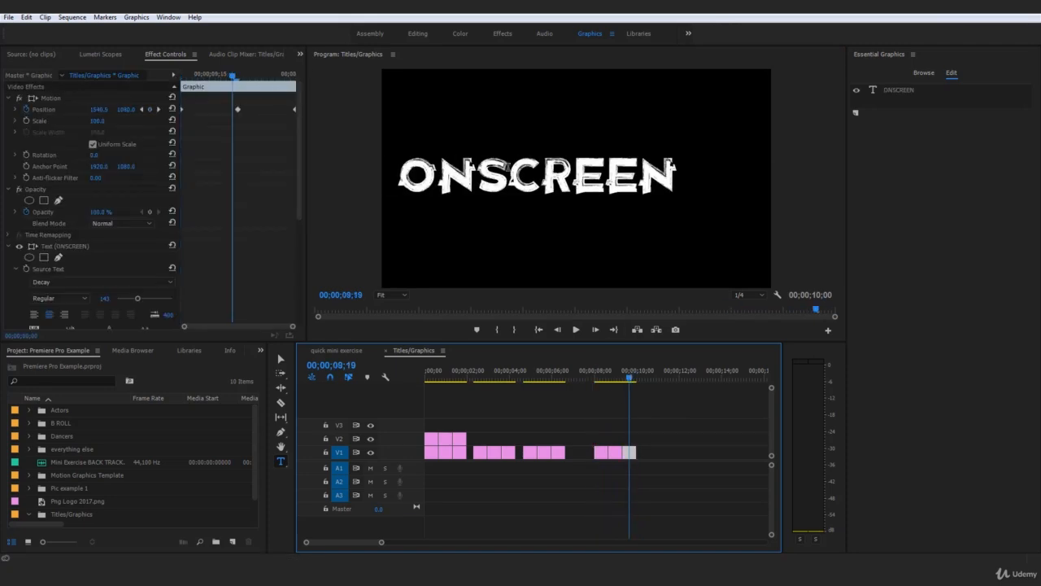
click(474, 175)
click(635, 416)
Step: Scrub back over the three sliding titles and play them from 00;00;08;00 to the end
click(633, 375)
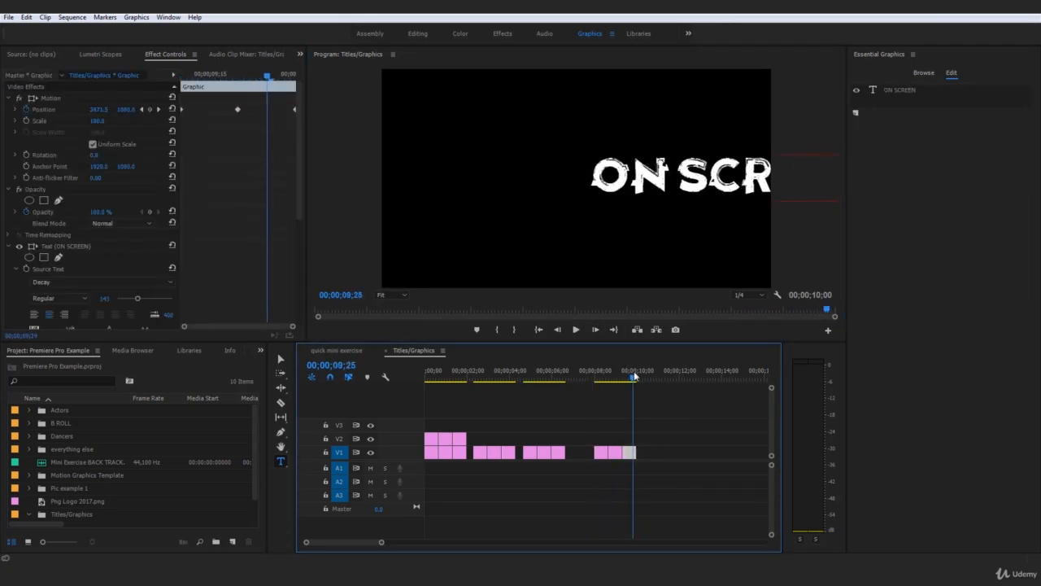
drag(635, 375, 594, 376)
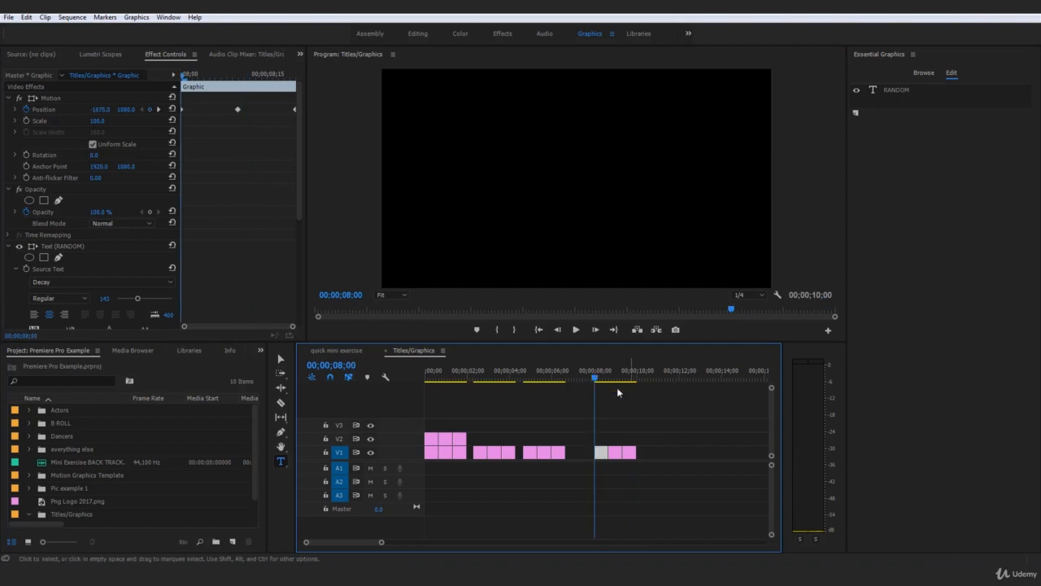
click(616, 387)
key(space)
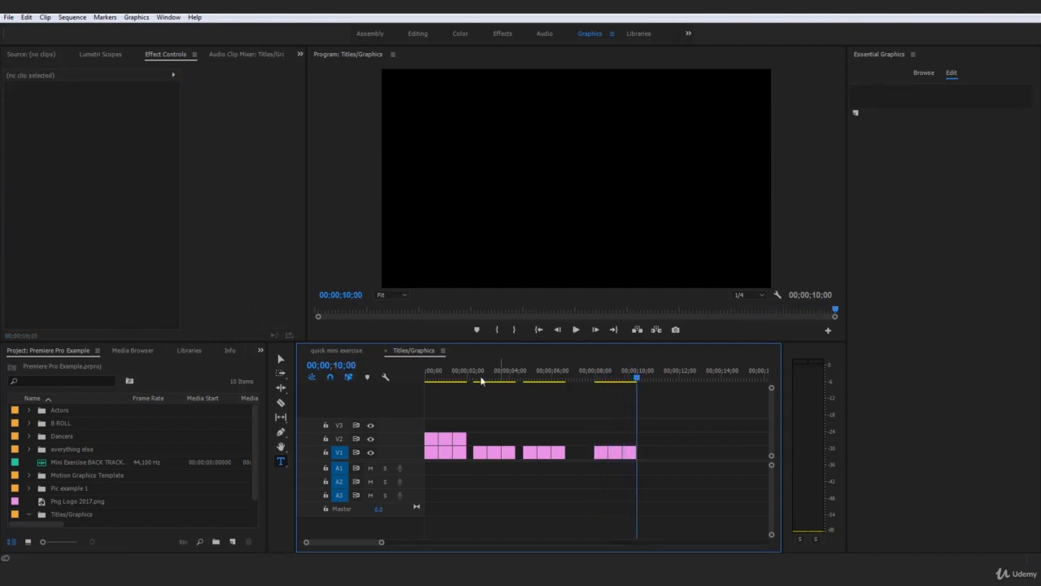
Step: Move the three sliding title clips onto V2 above the second group, and hide the V1 track
drag(643, 485, 600, 452)
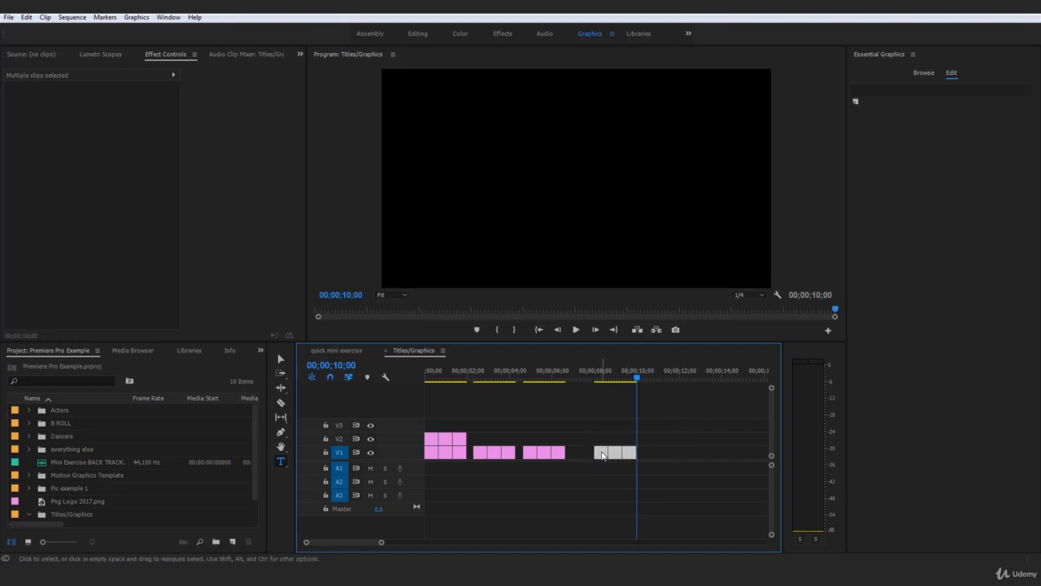
drag(602, 453, 482, 441)
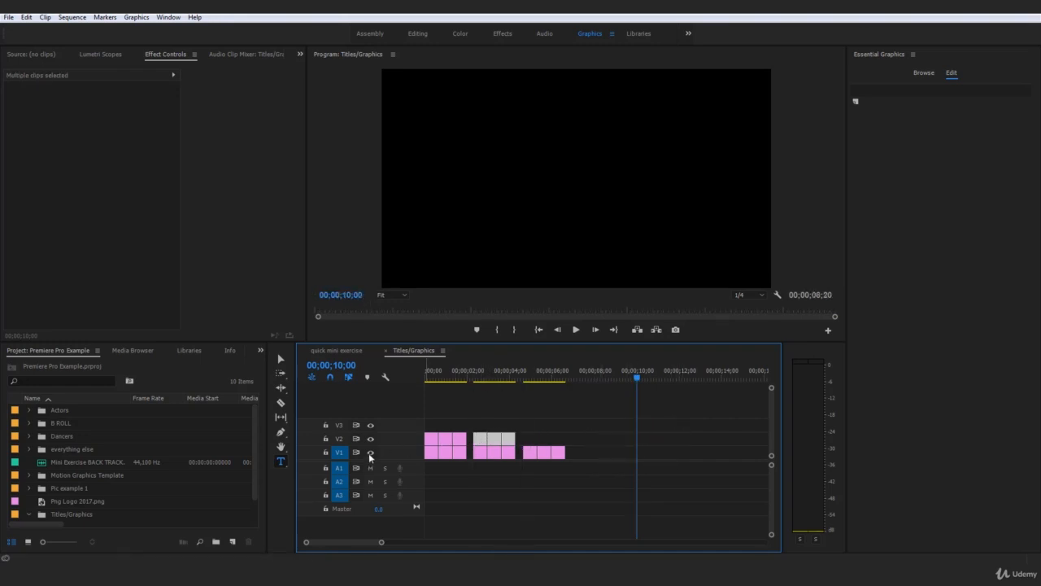
click(370, 452)
Step: Play the sliding titles on V2, and play the sequence from 00;00;00;00 to review both V2 groups
click(522, 394)
key(space)
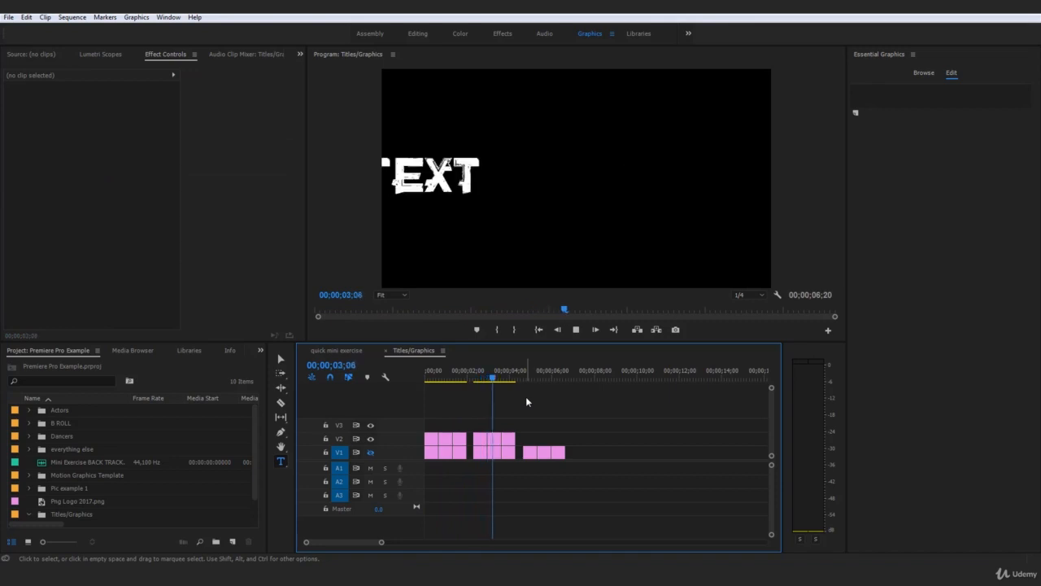
drag(433, 378, 379, 382)
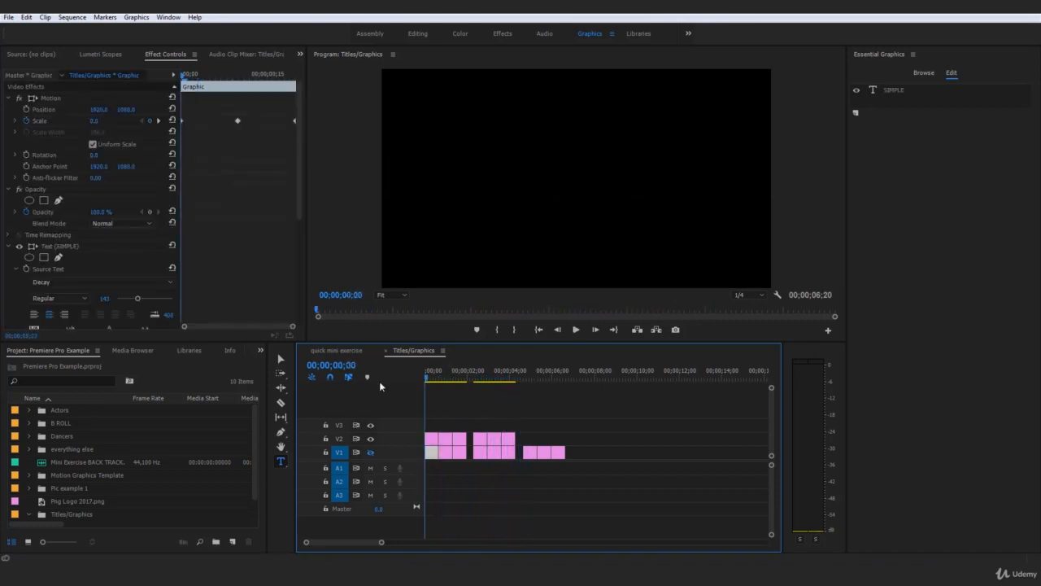
key(space)
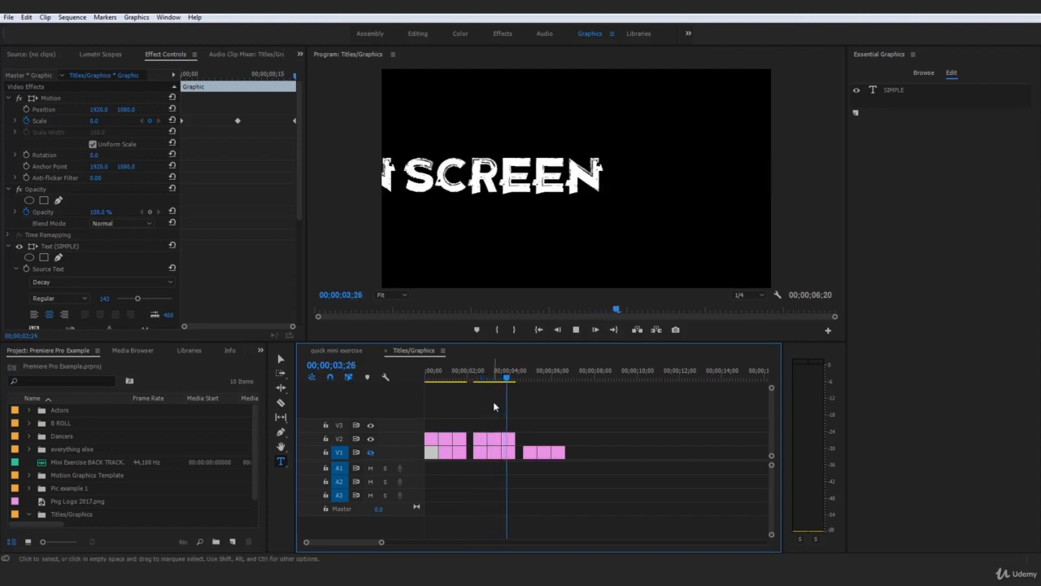
key(space)
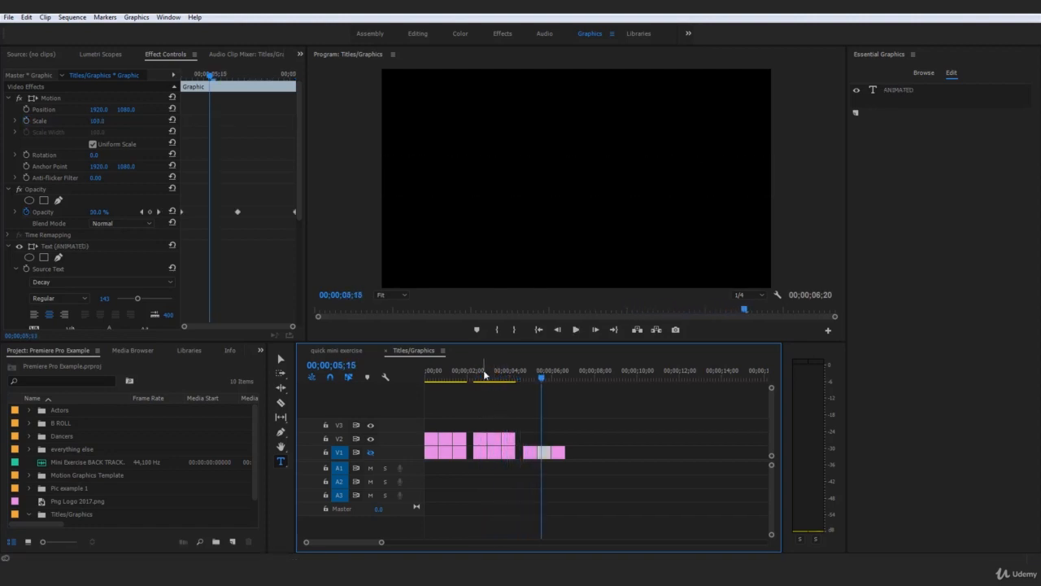
Step: Play the third group of titles on V1 from 00;00;04;20 to review it
drag(485, 372, 404, 373)
click(547, 440)
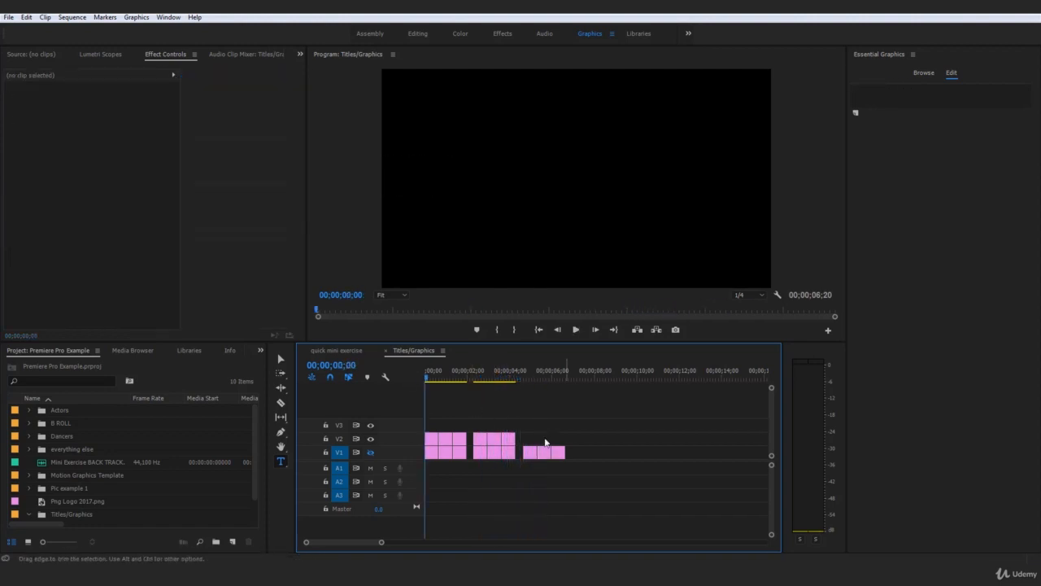
click(523, 375)
key(space)
key(space)
click(527, 372)
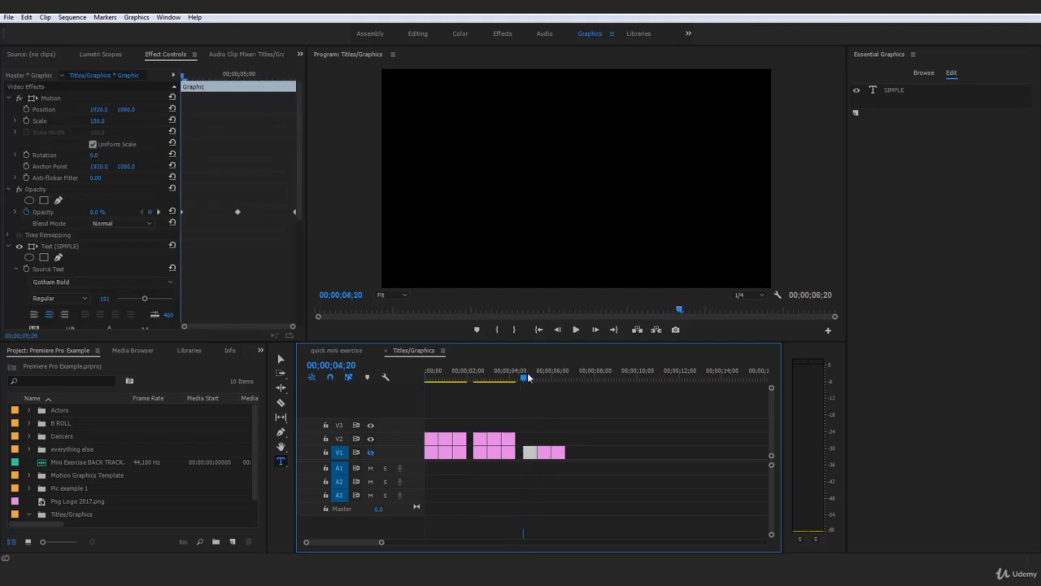
key(space)
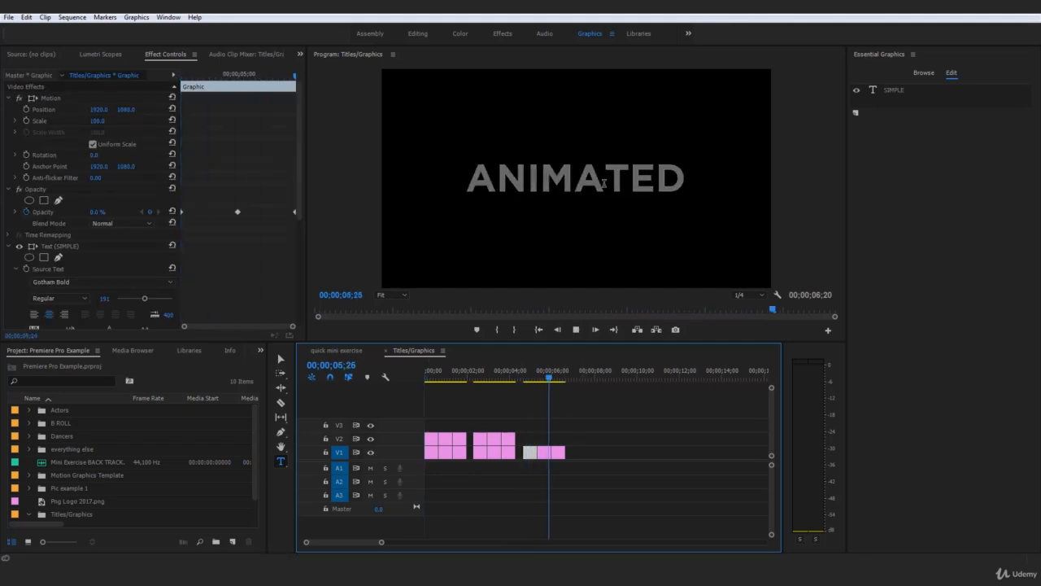
click(523, 374)
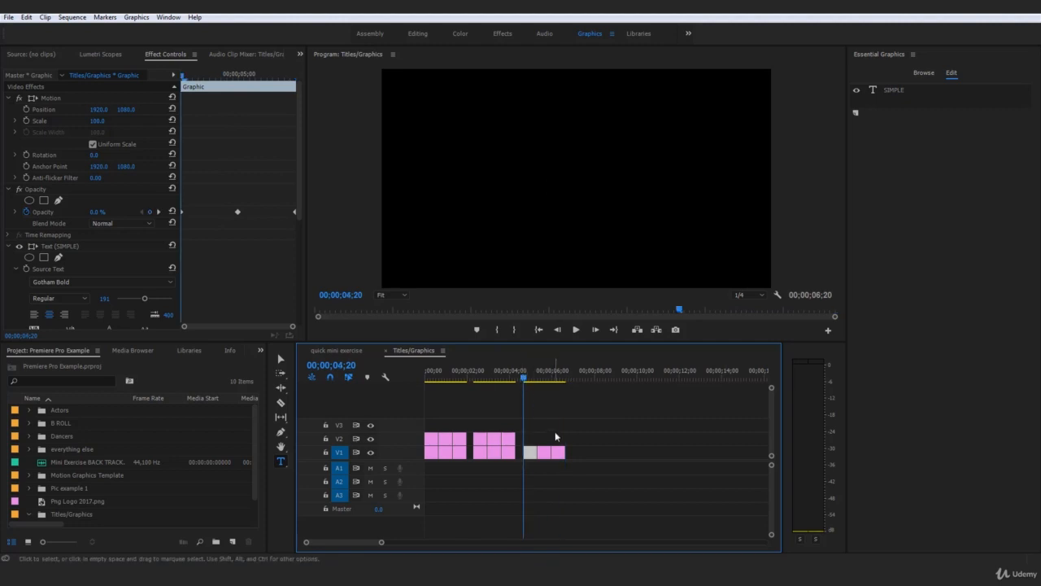
click(642, 396)
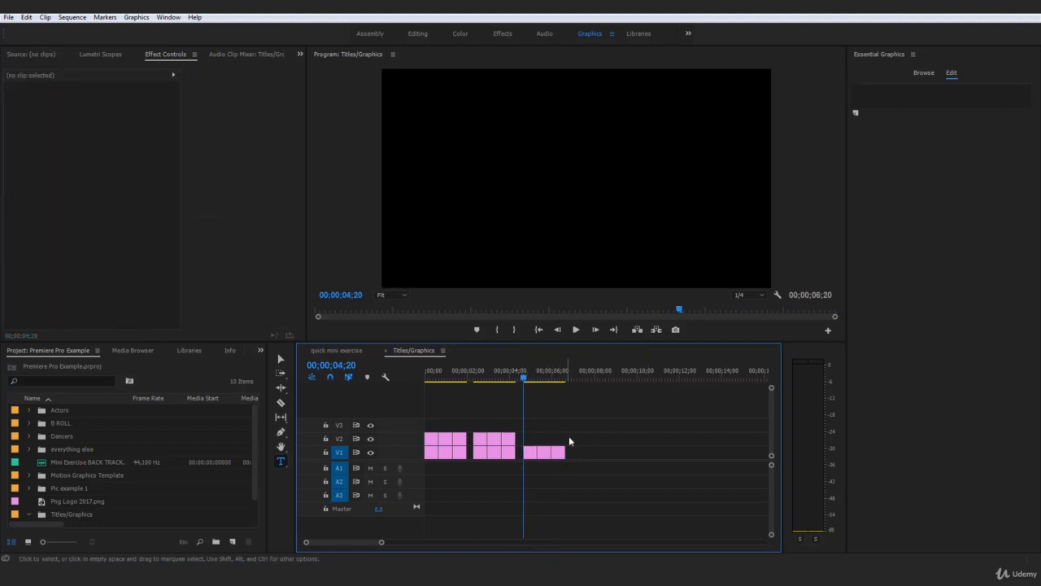
Step: Add the Basic Title template to V1 at 00;00;07;07, after the third group
click(577, 374)
click(919, 74)
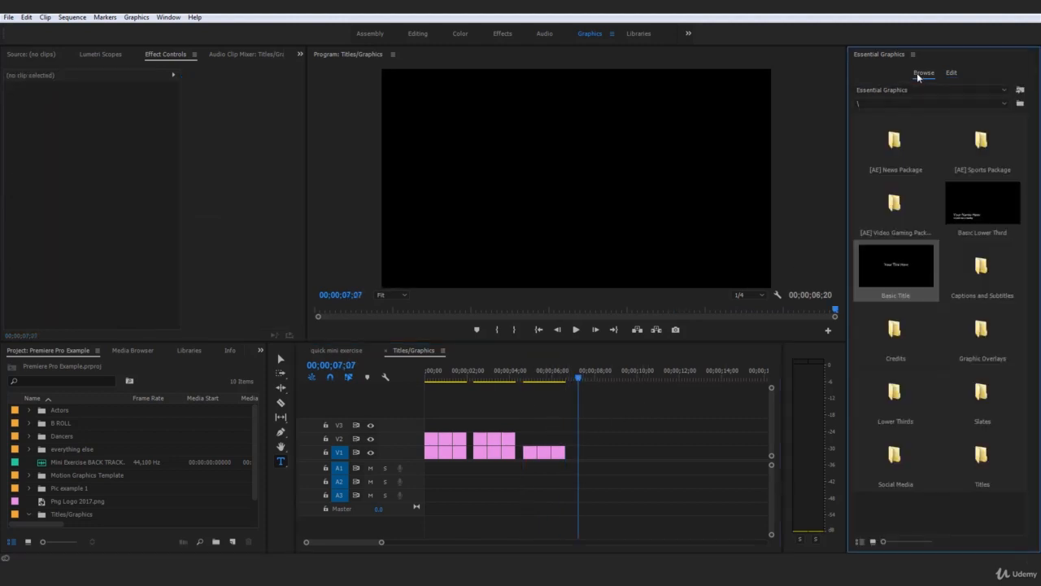
drag(892, 280, 597, 443)
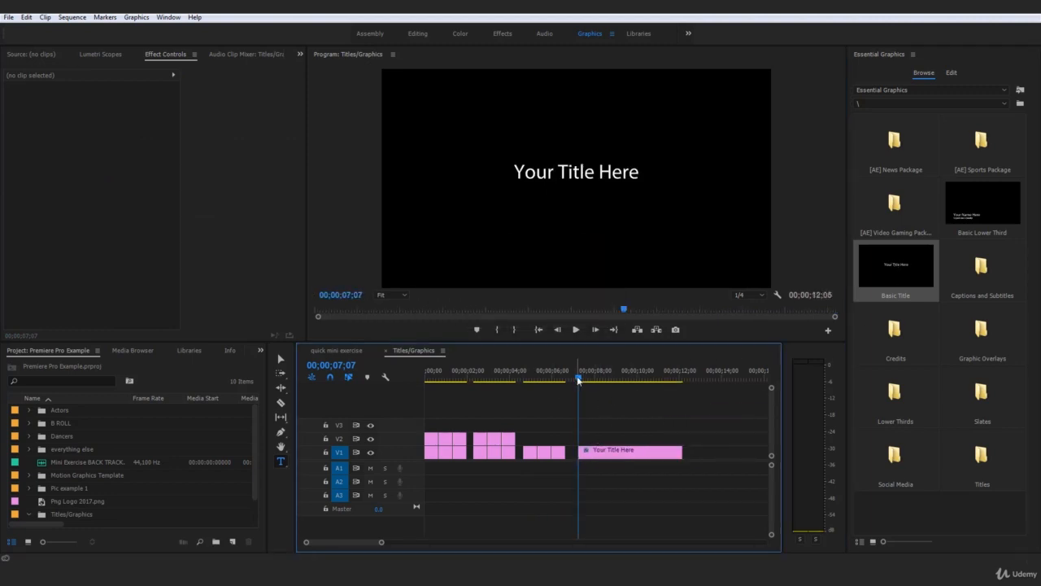
Step: Shorten the new title to the first title's 20-frame length and place it on V1 after the third group
drag(578, 378, 416, 384)
drag(625, 448, 476, 425)
click(461, 427)
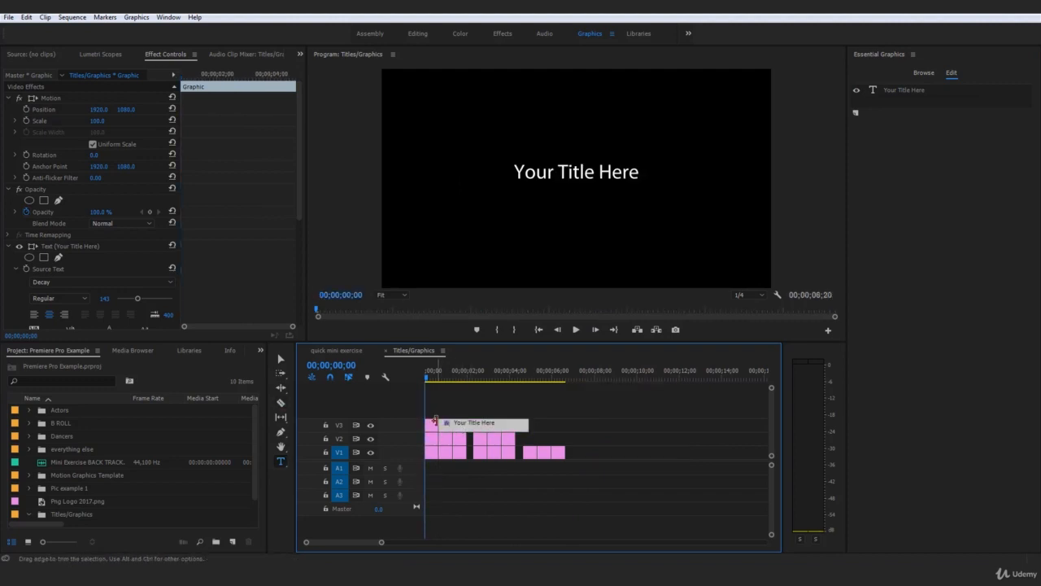
key(Delete)
drag(433, 425, 592, 452)
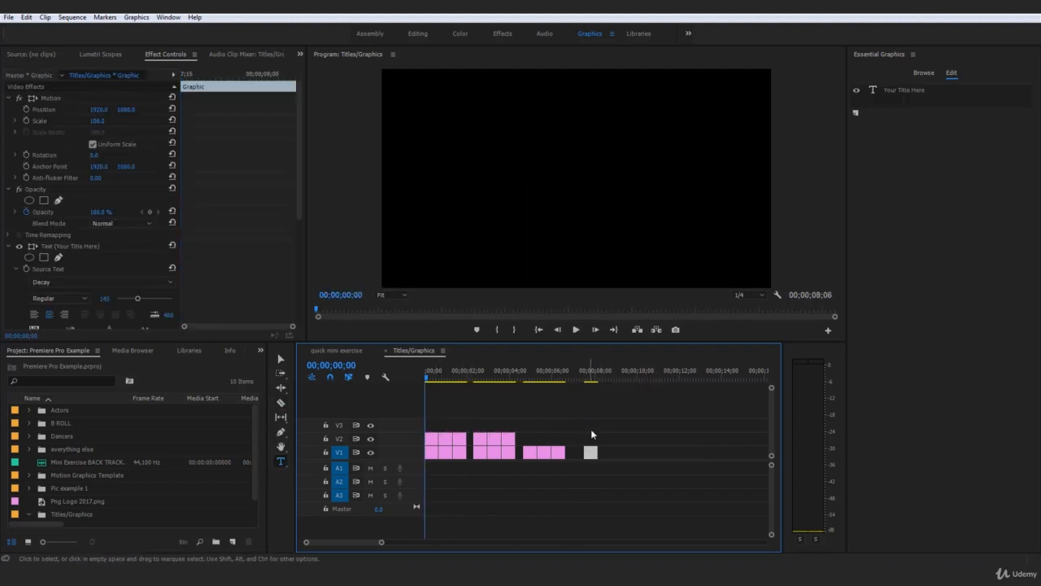
Step: Start the new title clip at 00;00;08;00 and add an opacity keyframe of 100% at 00;00;08;10
drag(584, 377, 593, 379)
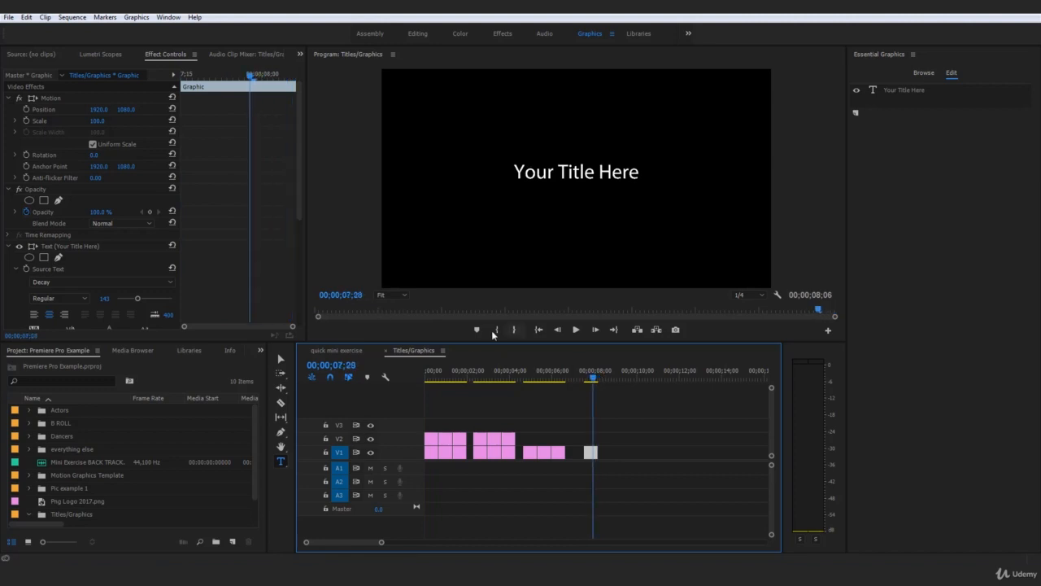
key(Right)
key(Right)
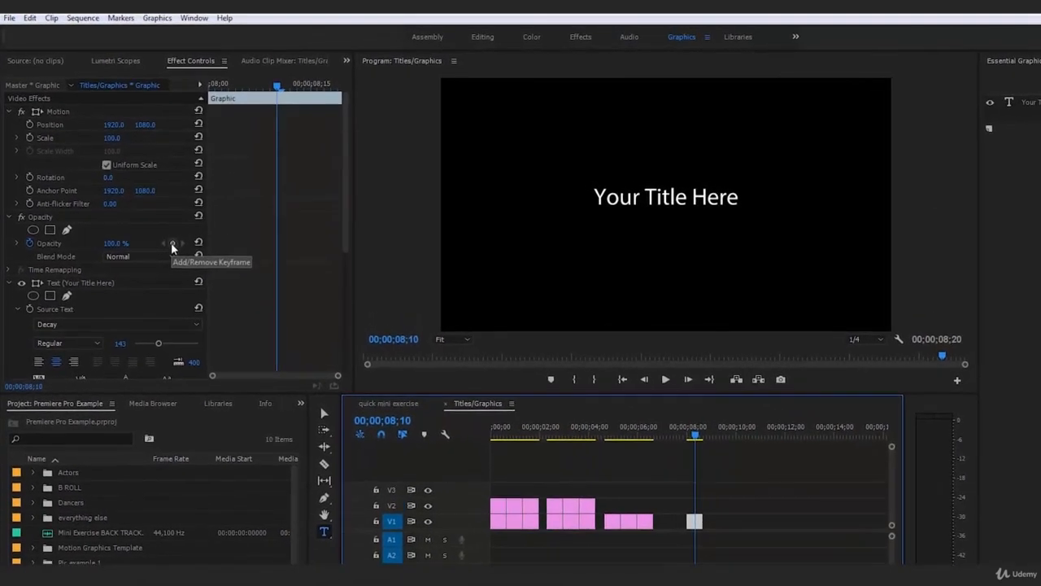
click(171, 244)
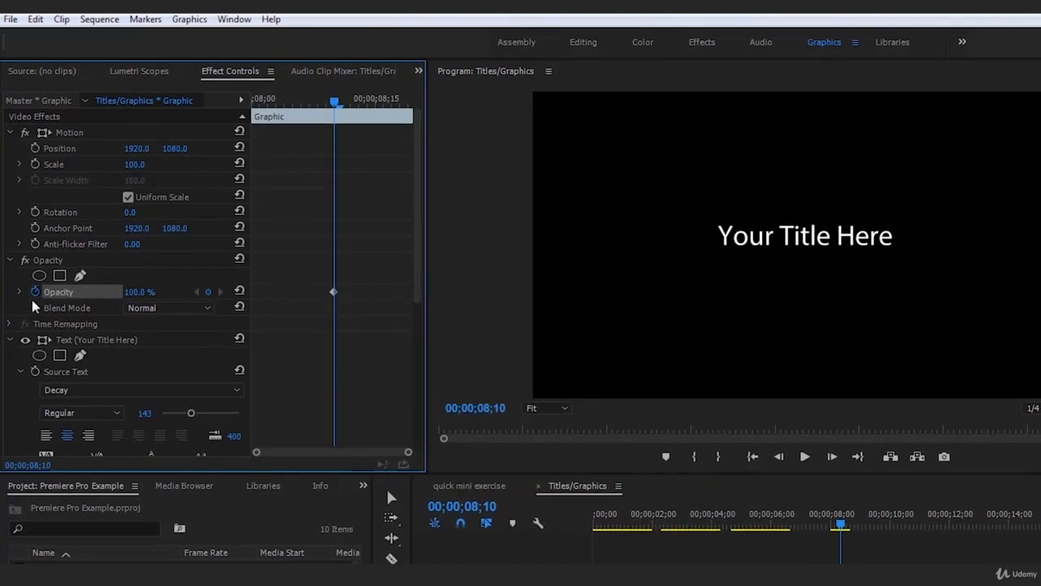
click(33, 276)
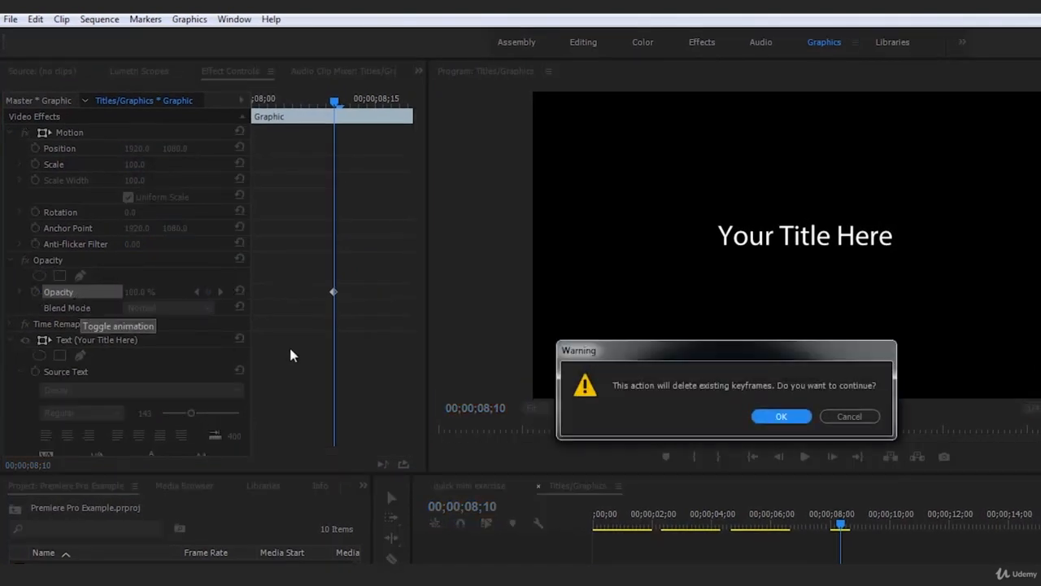
click(849, 416)
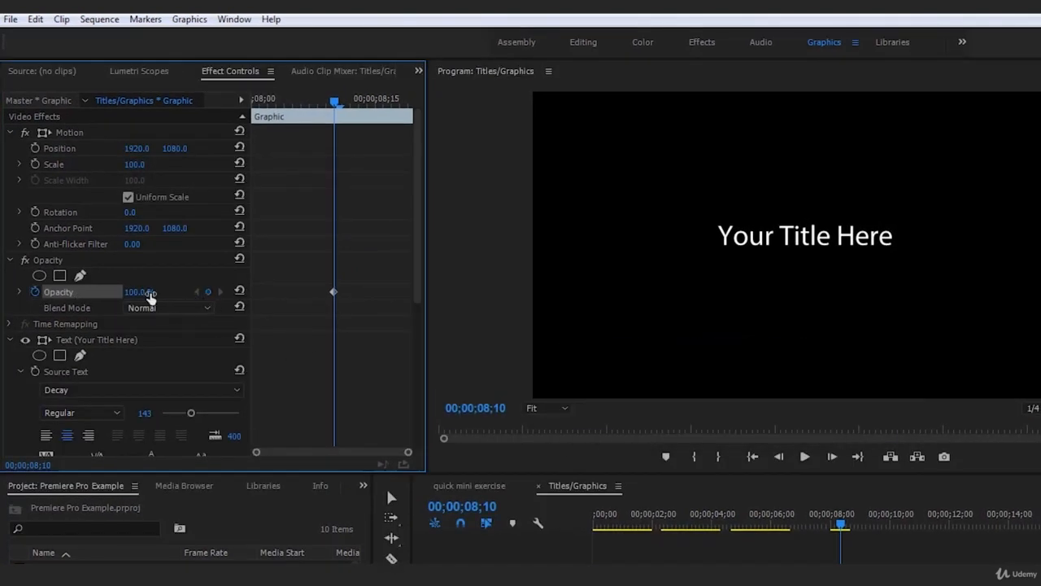
drag(152, 292, 70, 292)
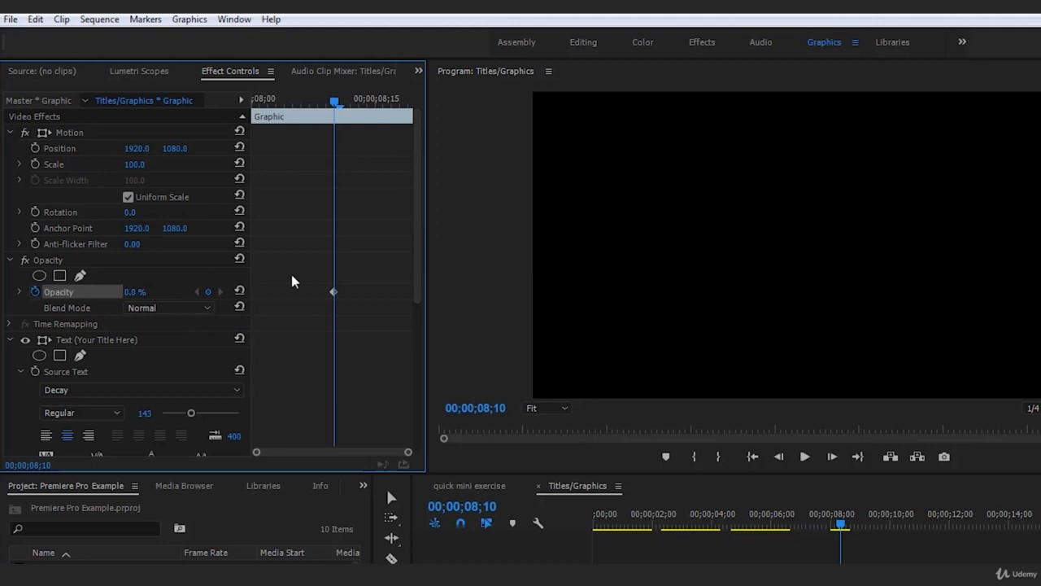
click(239, 290)
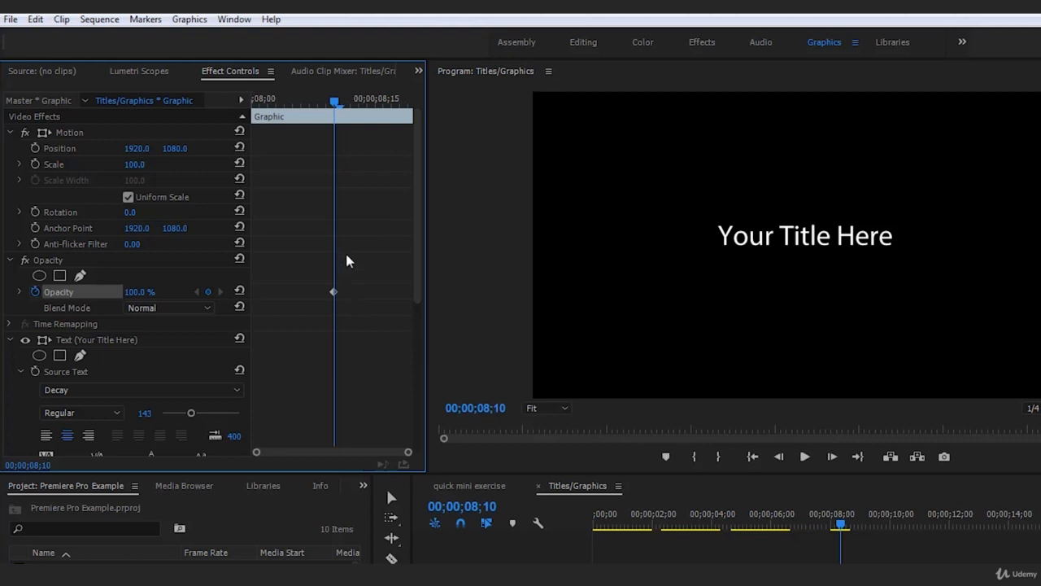
Step: Set the title's opacity to 0% at its first frame, 00;00;08;00, and play the fade-in
drag(332, 98, 236, 112)
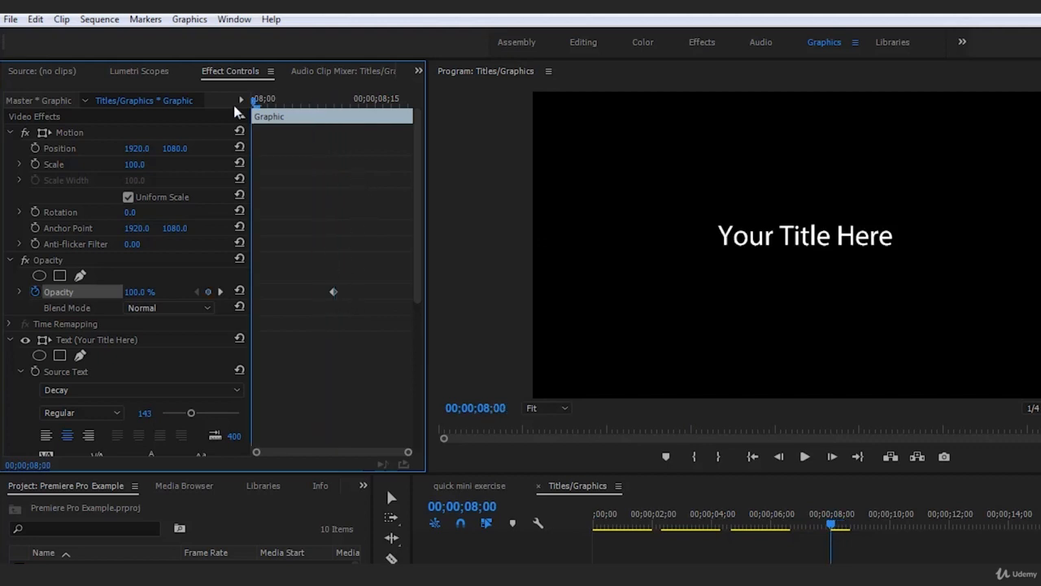
drag(152, 298, 73, 298)
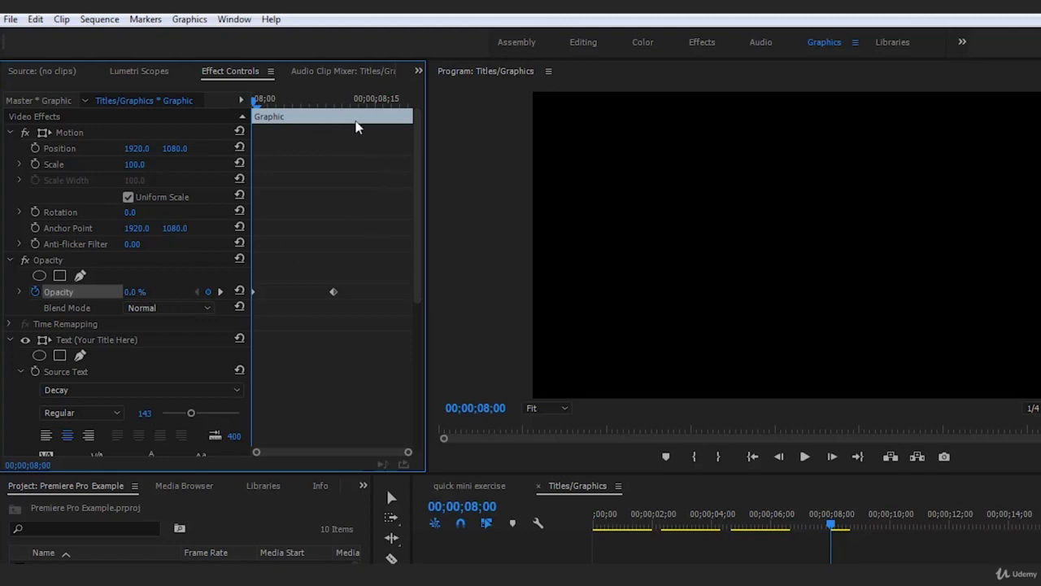
key(space)
key(space)
Step: Return to 00;00;08;10 and replace the placeholder title text with SIMPLE
click(337, 102)
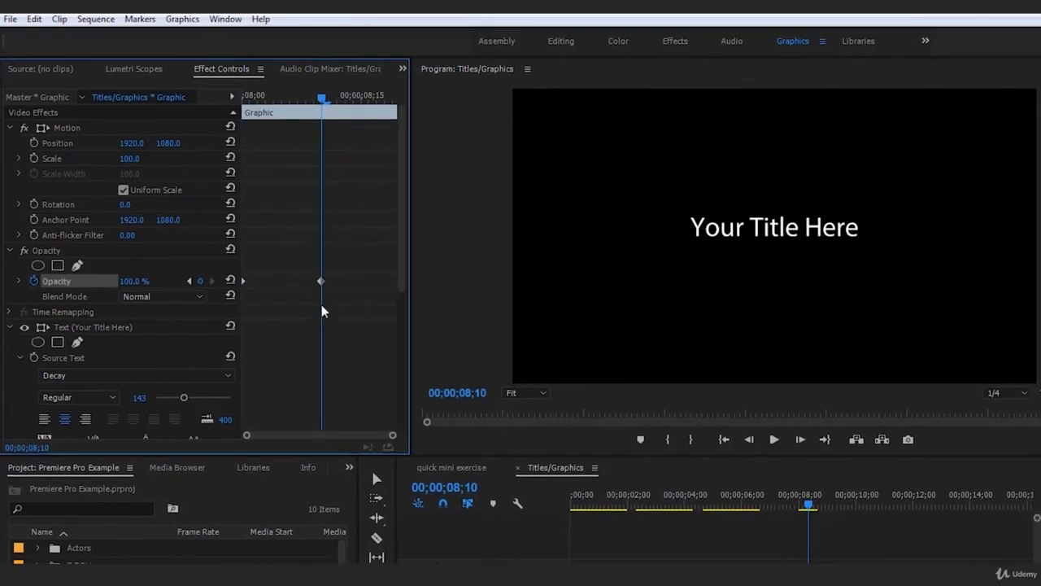
click(331, 290)
click(787, 225)
double_click(684, 204)
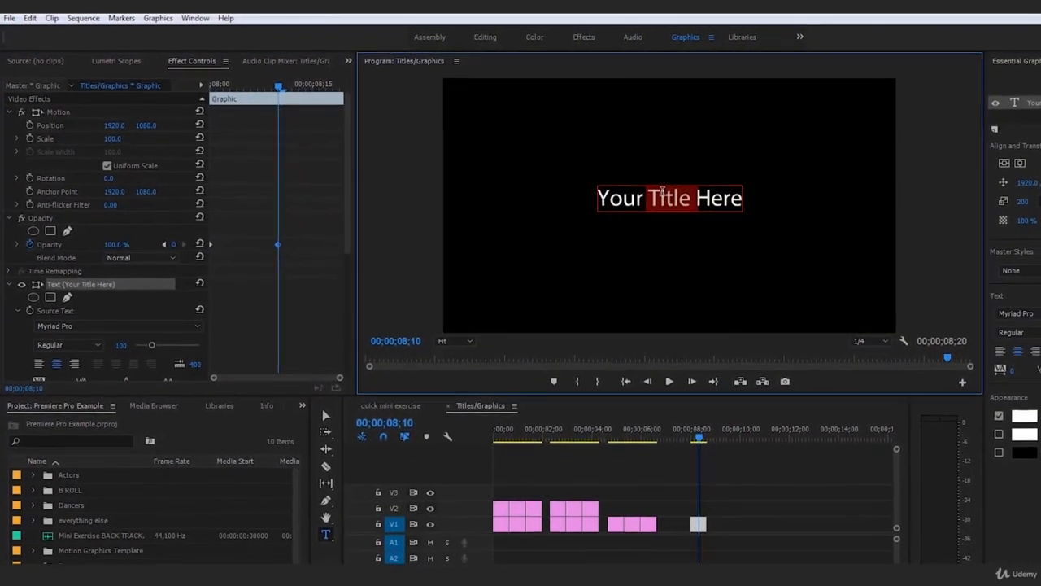
key(ctrl+a)
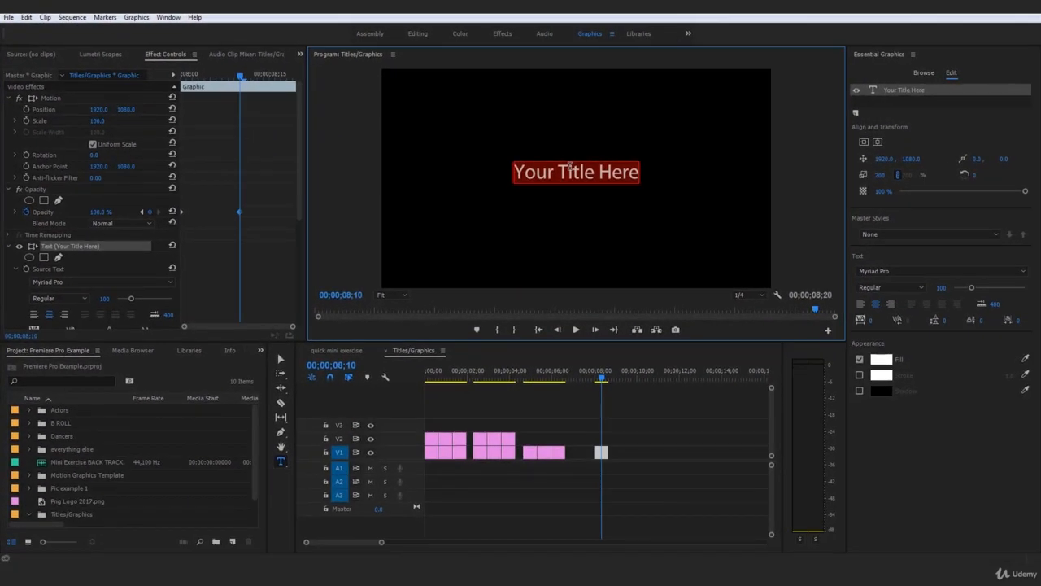
text(SIMPLE)
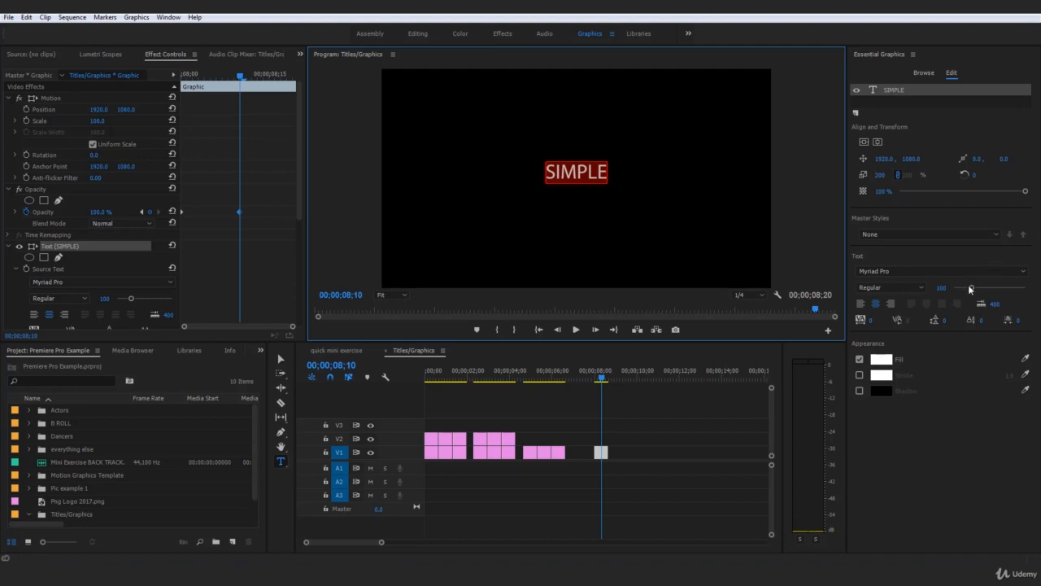
Step: Enlarge the SIMPLE text to about 140, set its font to Decay, and centre it vertically in the frame
drag(970, 288, 979, 288)
click(931, 272)
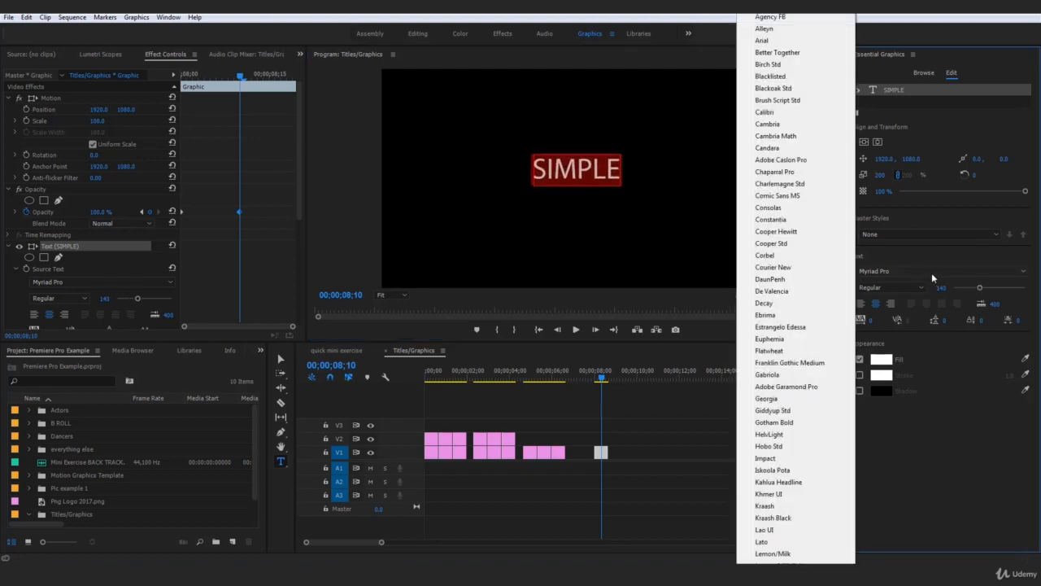
click(782, 303)
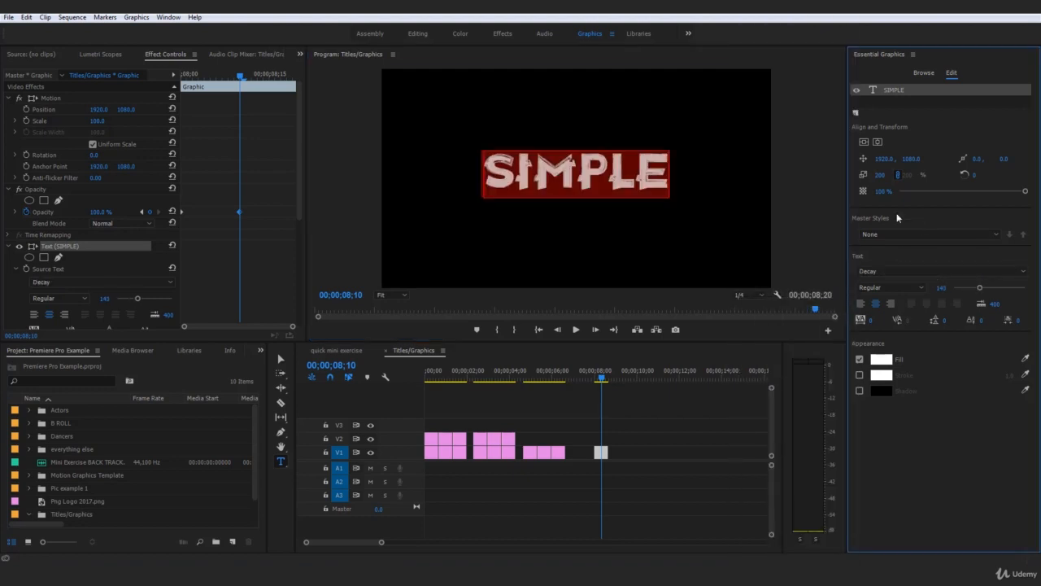
click(877, 143)
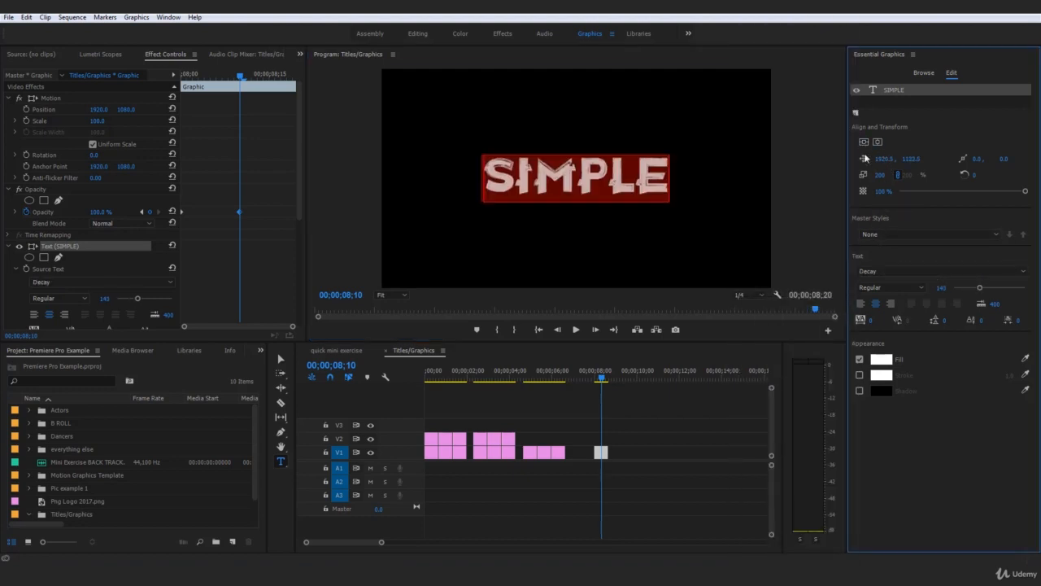
Step: Play the SIMPLE title from 00;00;08;00 to check its fade-in
click(696, 444)
key(Up)
key(space)
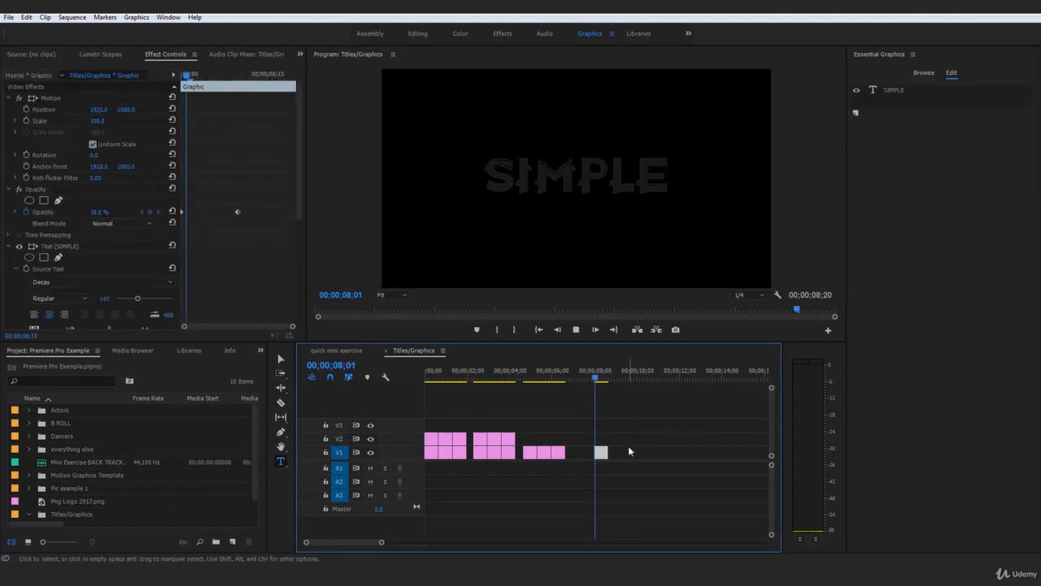
key(space)
click(594, 371)
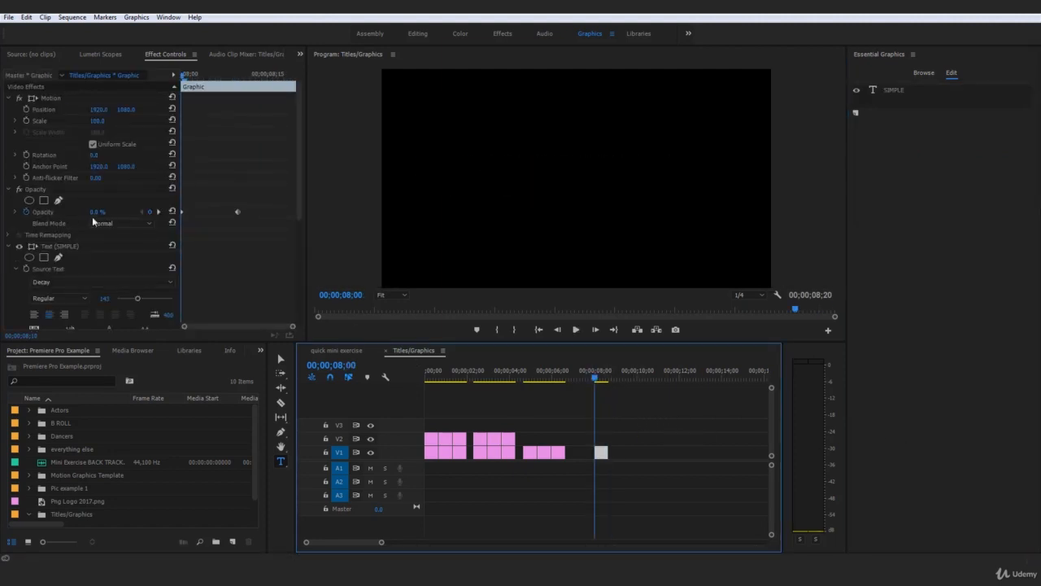
key(space)
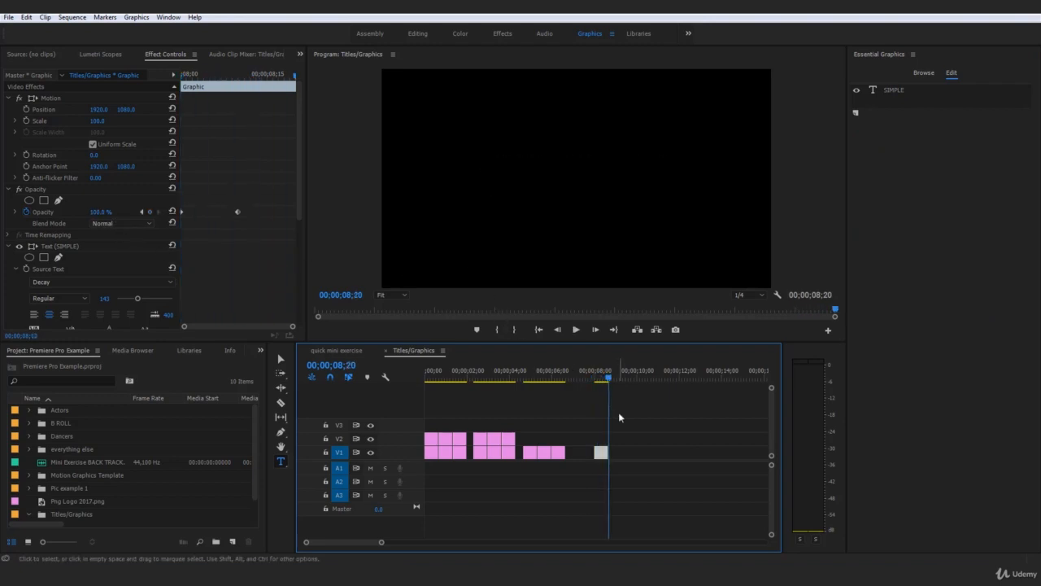
Step: Add a 0% opacity keyframe near the end of the SIMPLE title and move it to the clip's last frame
click(596, 379)
drag(596, 380, 604, 380)
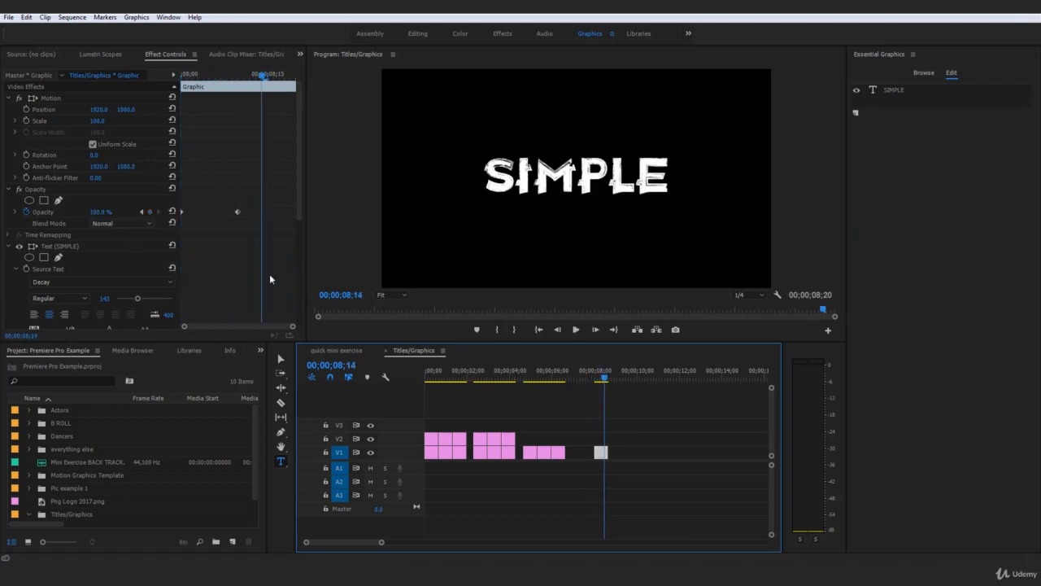
drag(262, 81, 287, 127)
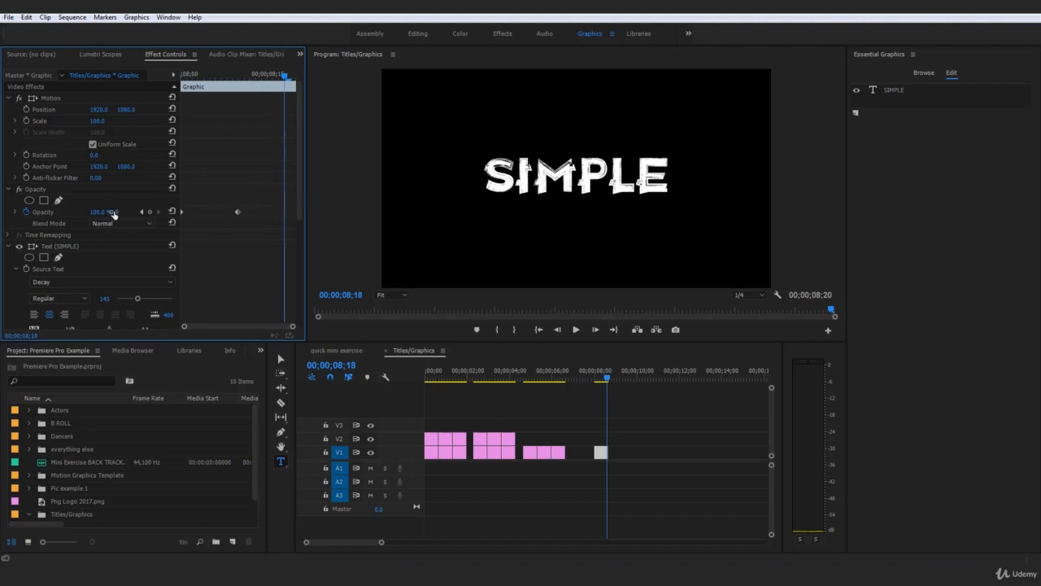
drag(112, 212, 41, 212)
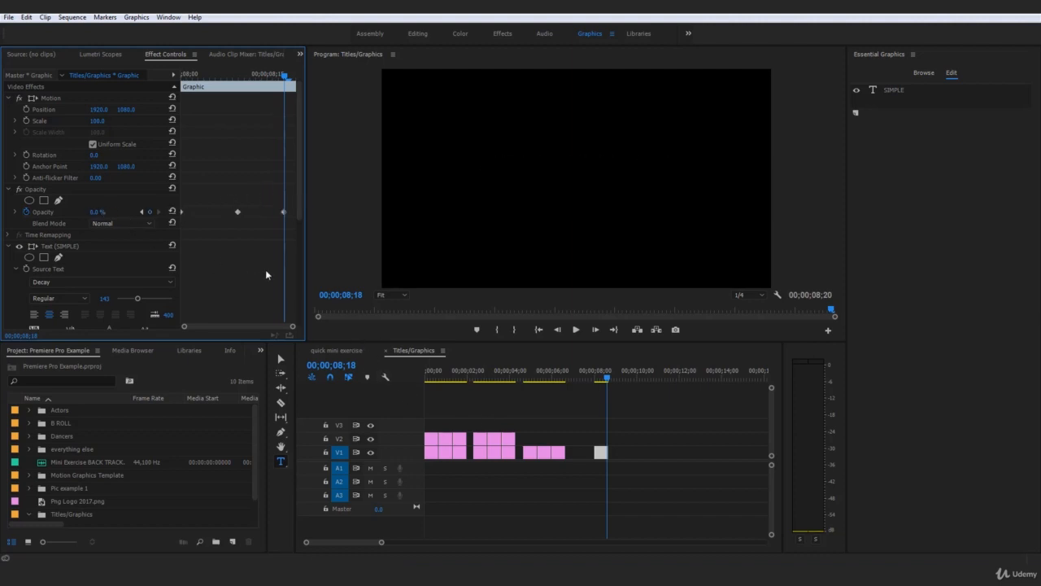
drag(285, 214, 294, 212)
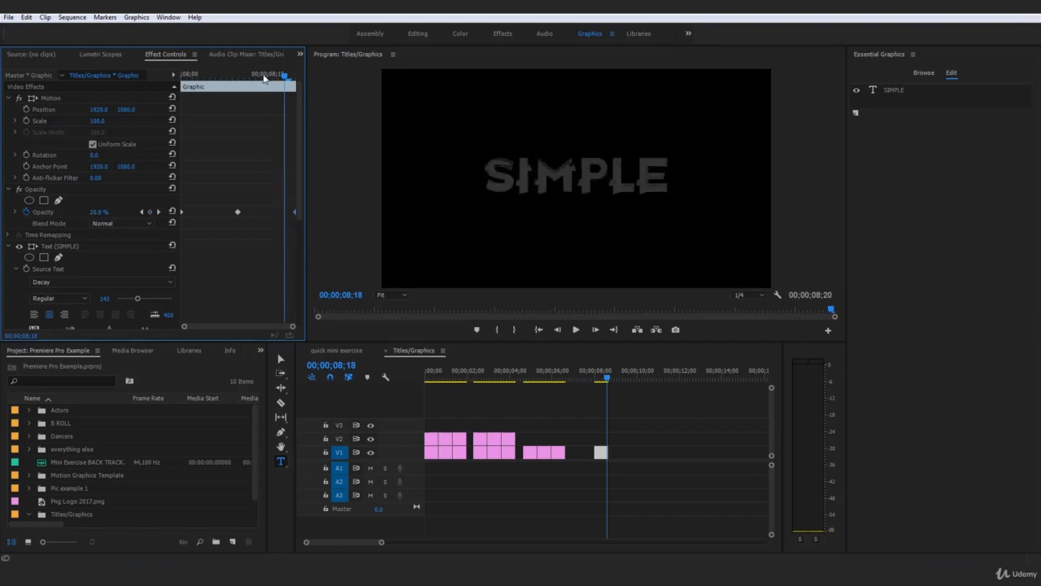
Step: Play the SIMPLE title from its start to check both the fade-in and the fade-out
drag(264, 79, 136, 80)
key(space)
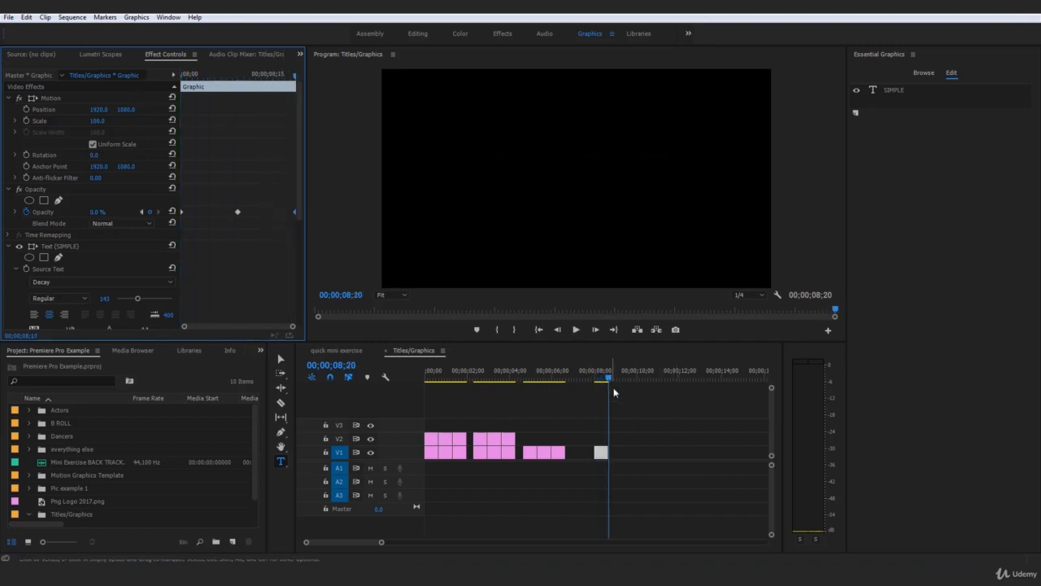
click(596, 378)
key(space)
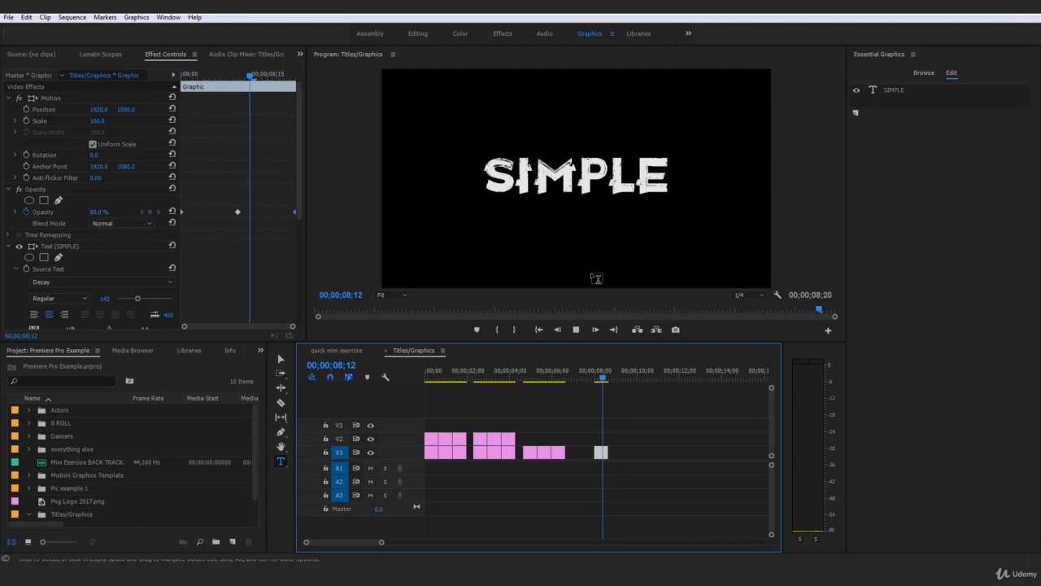
Step: Duplicate the SIMPLE clip twice on V1, placing the copies back to back directly after the original
click(596, 378)
drag(603, 455, 629, 460)
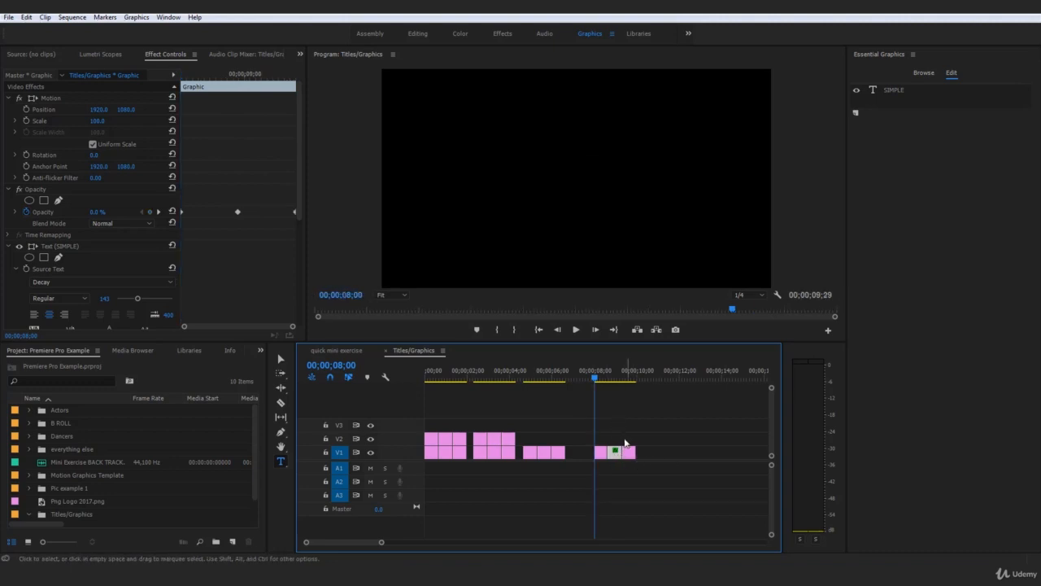
Step: Play the three SIMPLE clips and change the middle clip's text to ANIMATED
key(space)
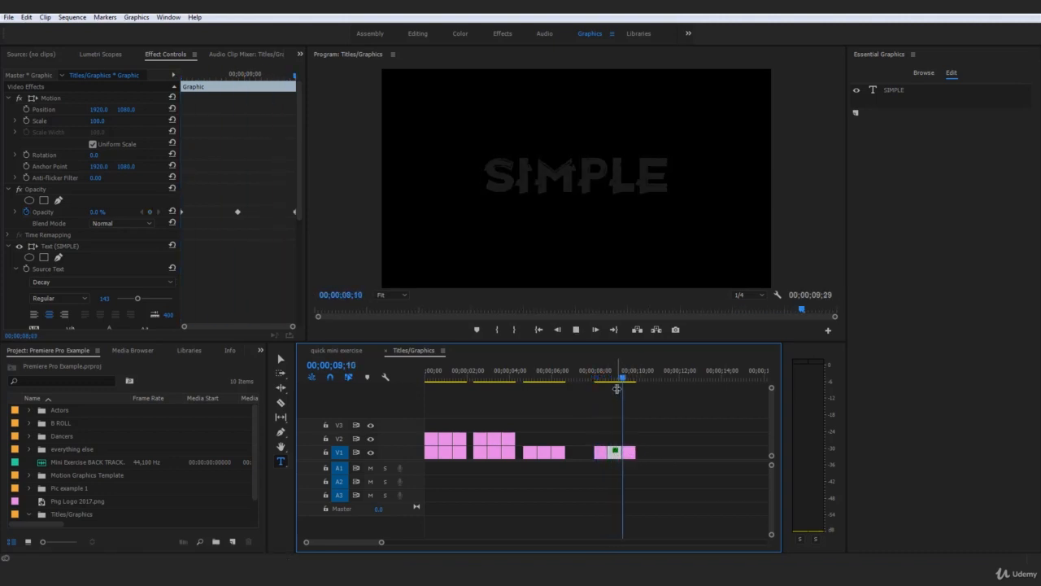
click(609, 379)
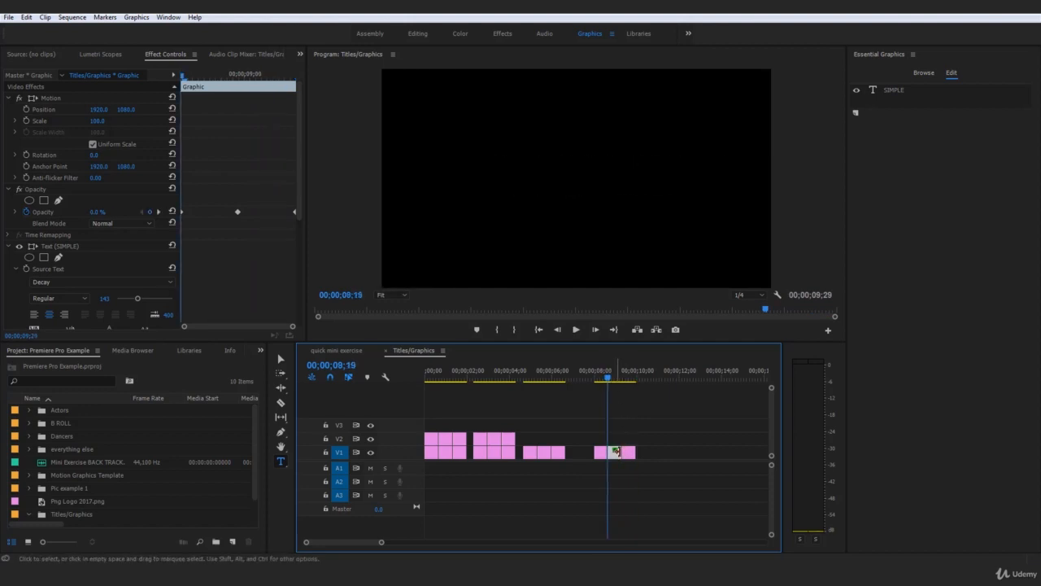
drag(608, 379, 614, 378)
double_click(601, 167)
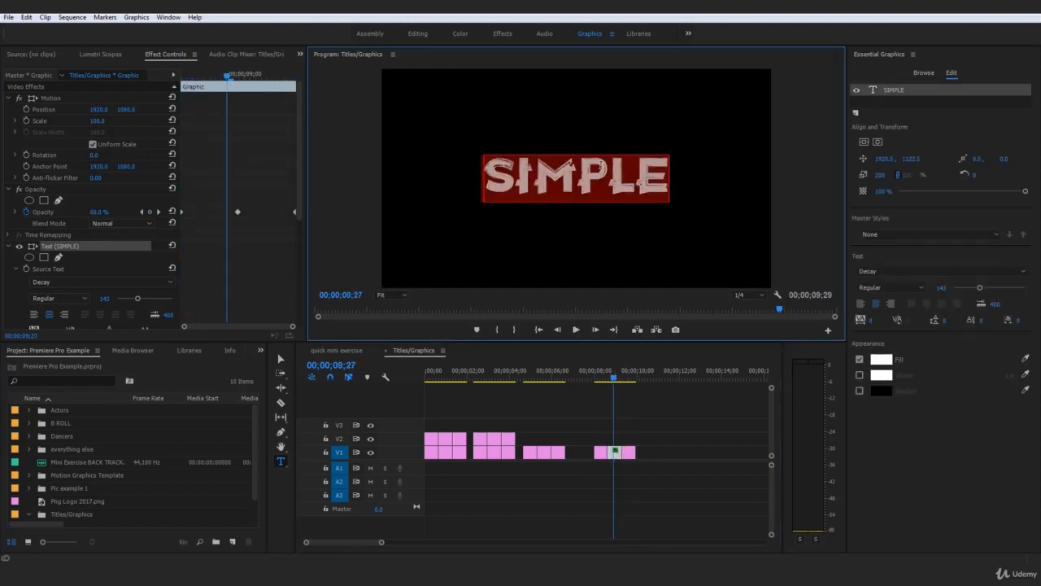
text(ANIMATED)
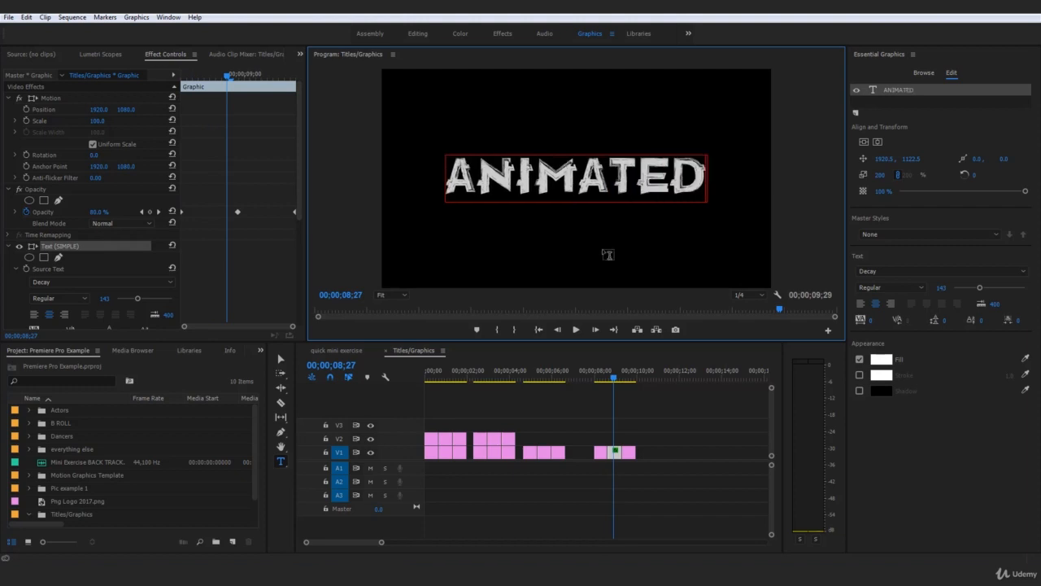
Step: Change the text of the last clip in the fading group to TITLE
drag(614, 378, 630, 377)
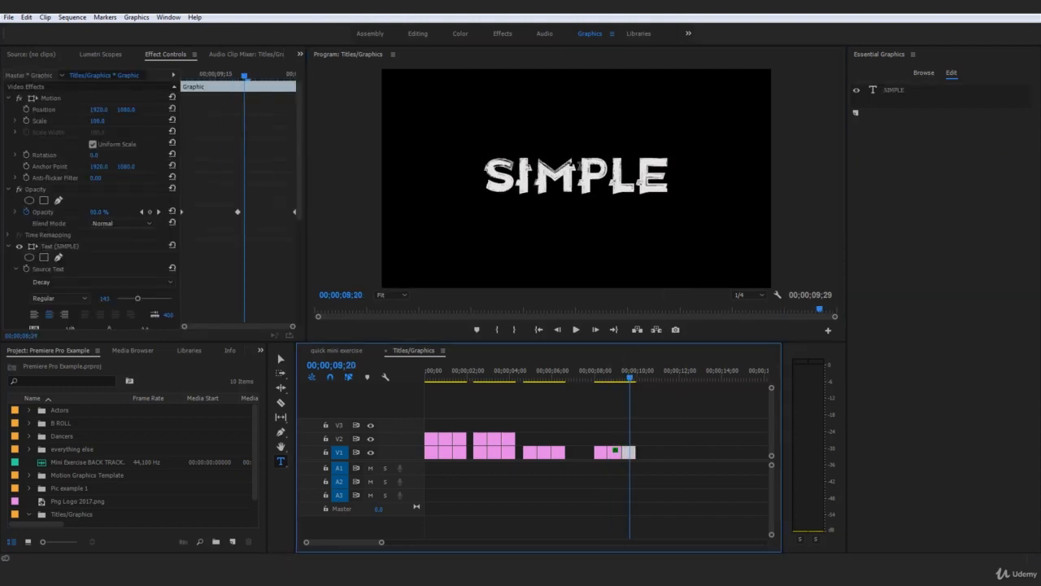
double_click(581, 164)
text(TITLE)
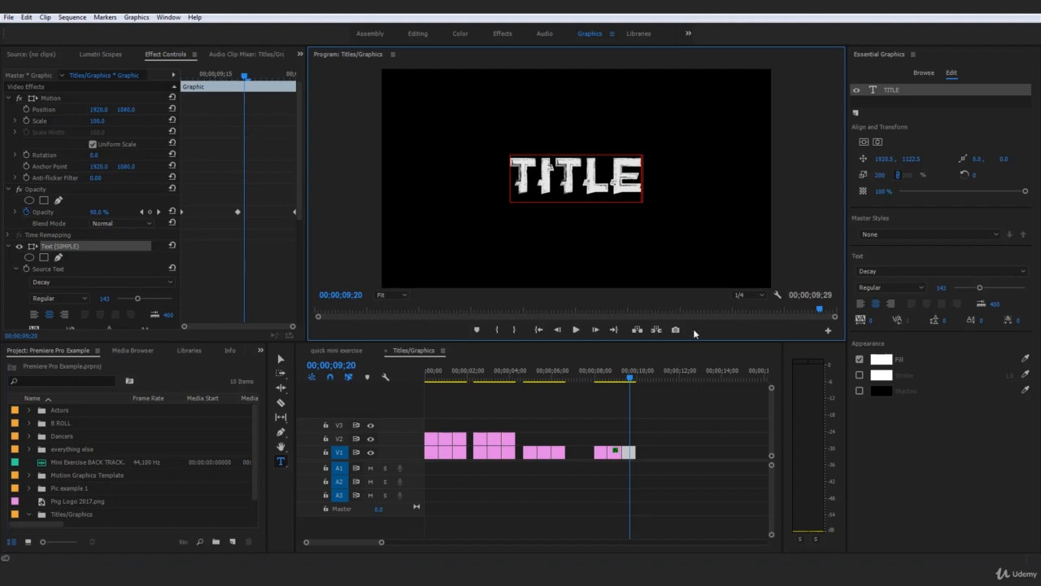
Step: Play the SIMPLE, ANIMATED and TITLE clips from 00;00;08;00 to check their fades
click(700, 378)
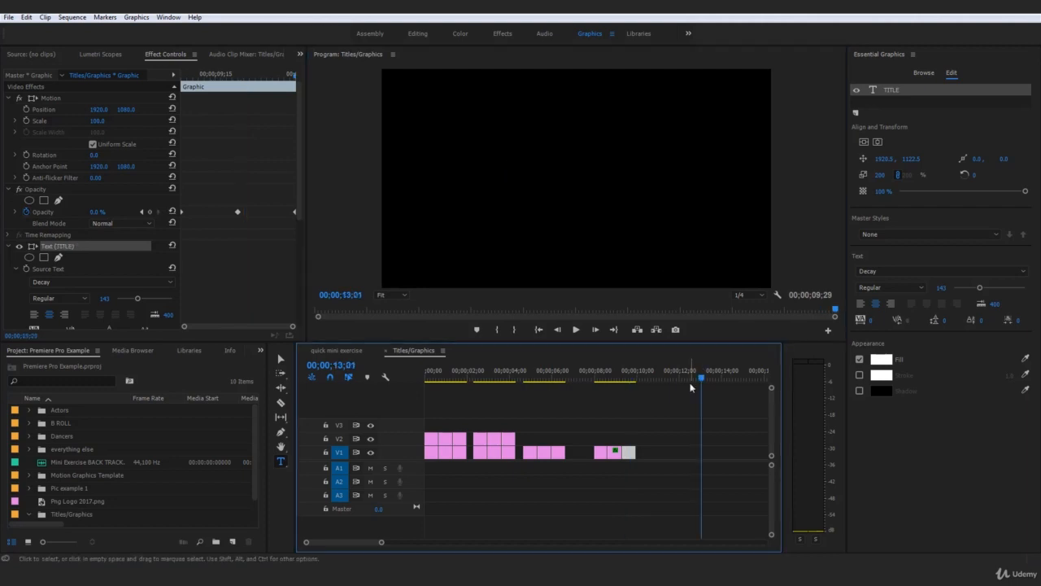
click(595, 378)
key(space)
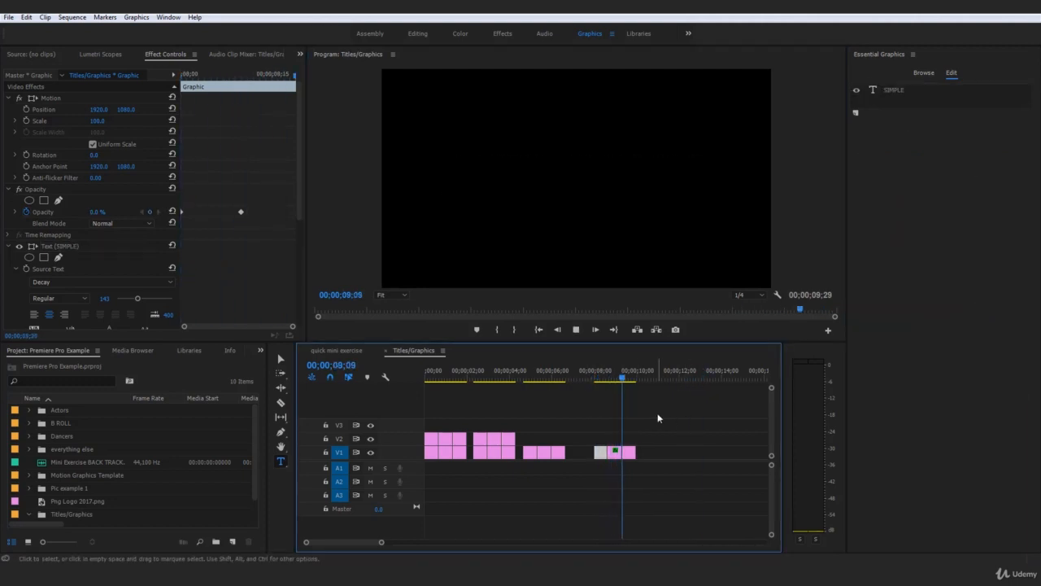
click(595, 378)
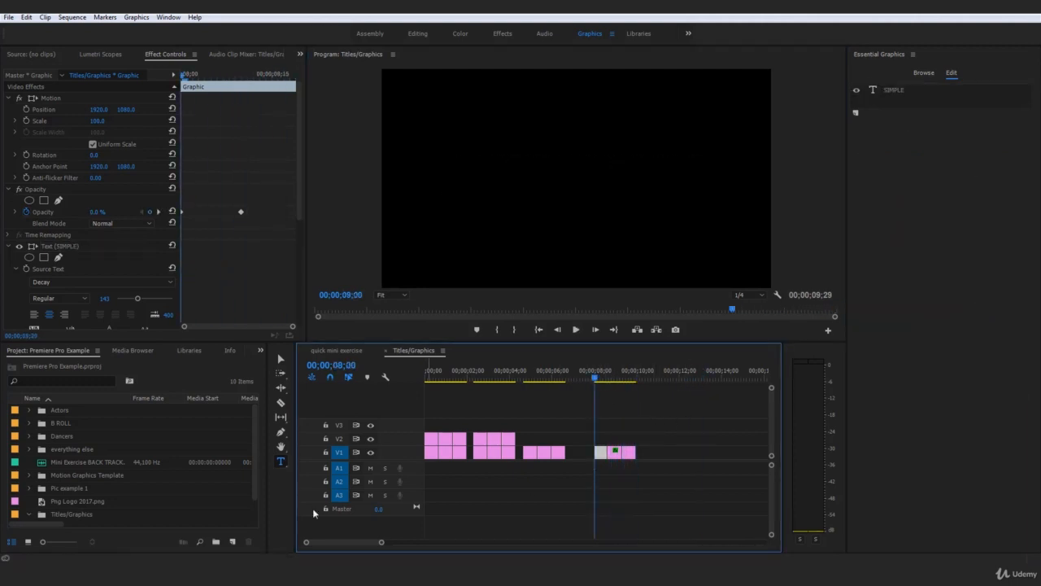
Step: Replace the first clip of the fading group at 00;00;08;00 with a copy of the ANIMATED clip
drag(308, 541, 333, 541)
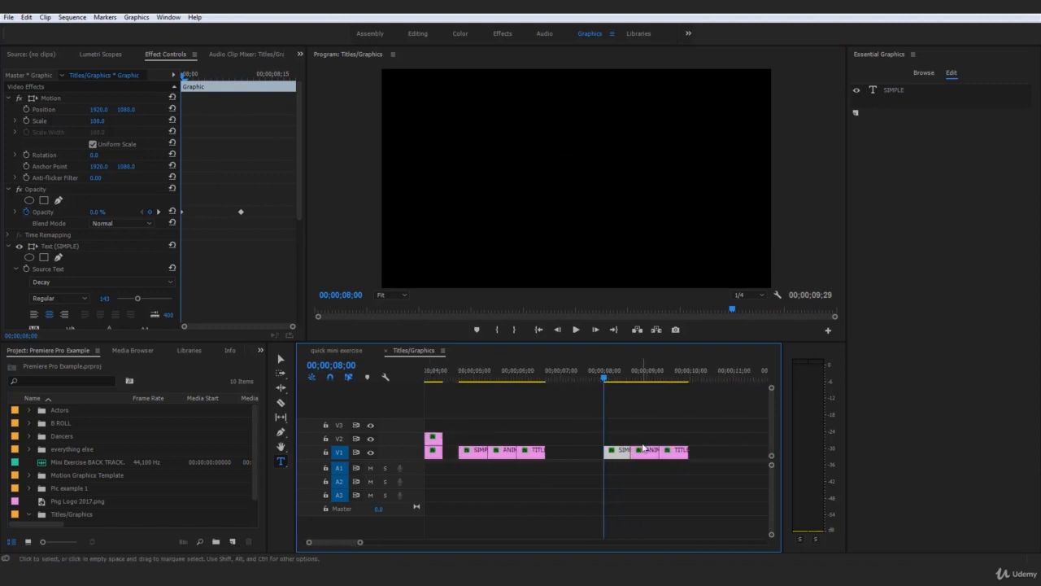
key(Delete)
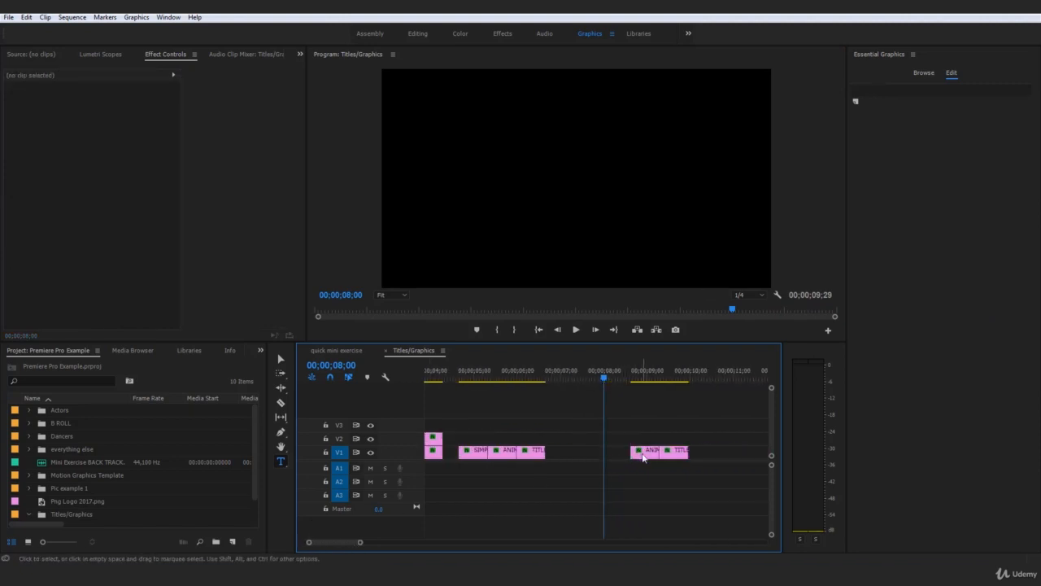
drag(642, 452, 620, 453)
Step: Change the copied first clip's text to SIMPLE and play the fading group
click(592, 177)
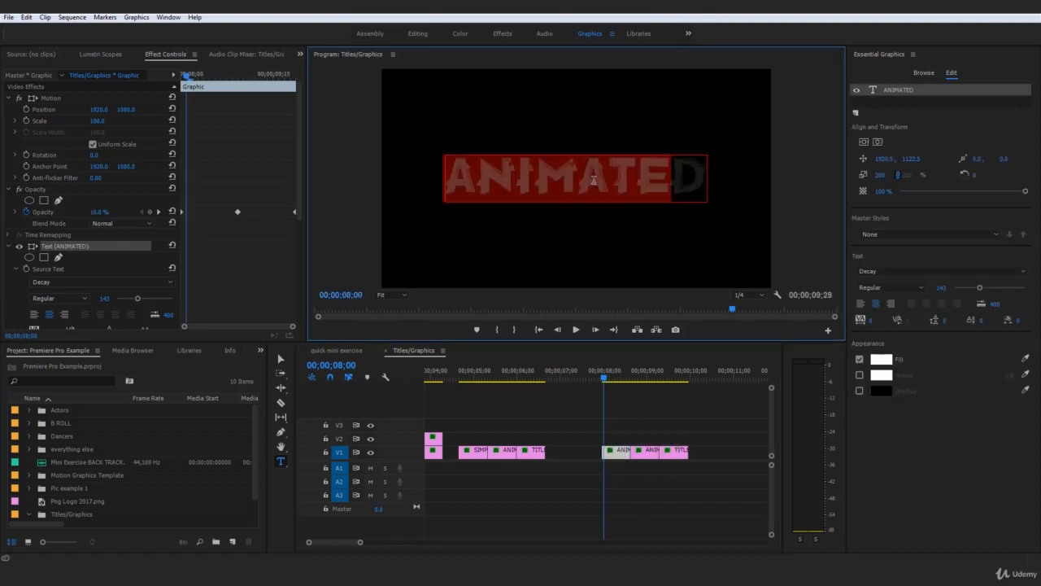
text(SIMPLE)
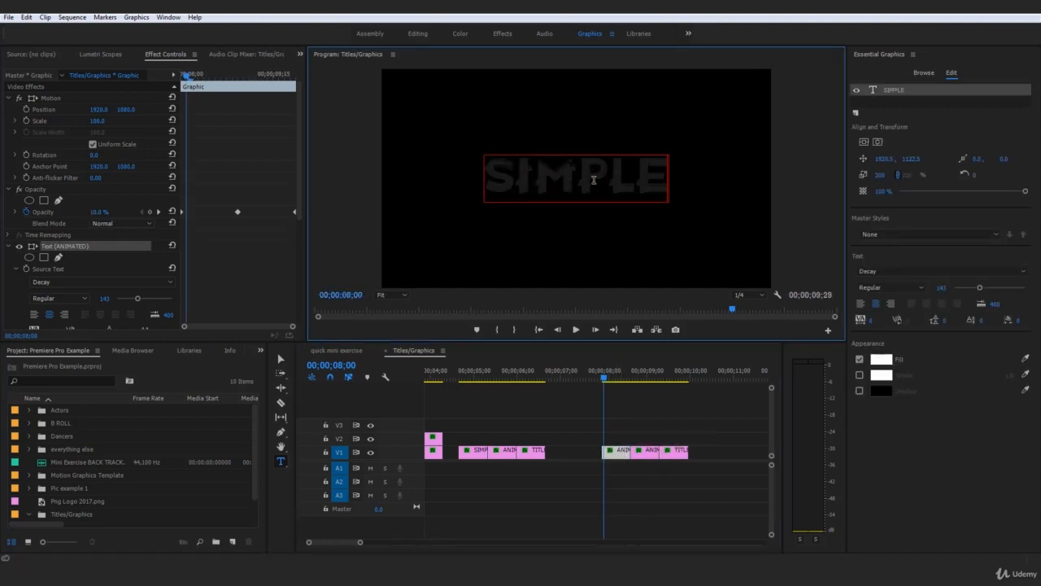
click(642, 423)
key(space)
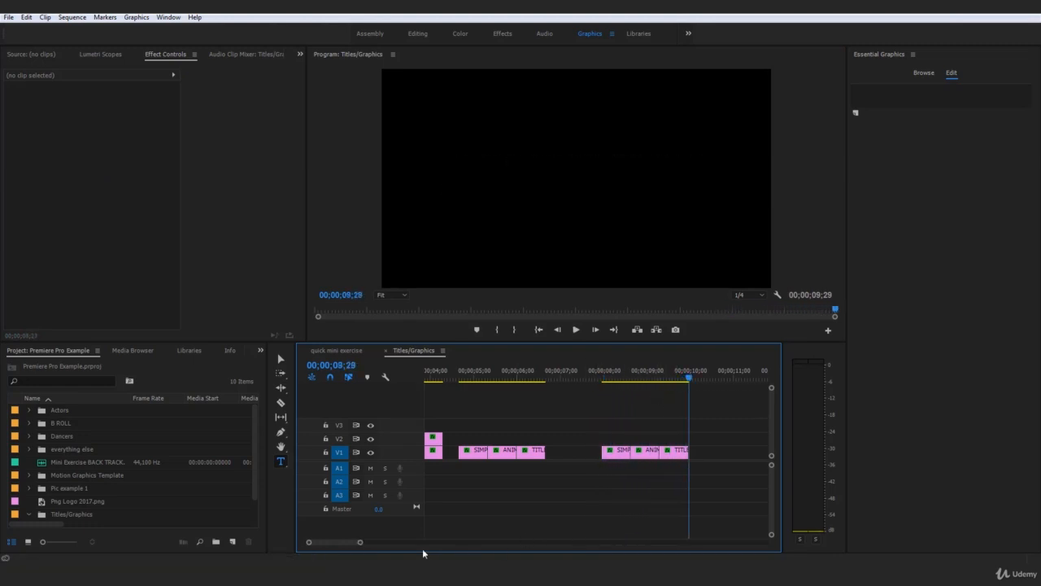
Step: Move the three fading title clips onto V2, directly above the third group of titles on V1
drag(361, 543, 389, 546)
drag(581, 481, 505, 441)
Step: Hide the V1 track and play the V2 title groups from the start of the sequence
drag(488, 376, 413, 385)
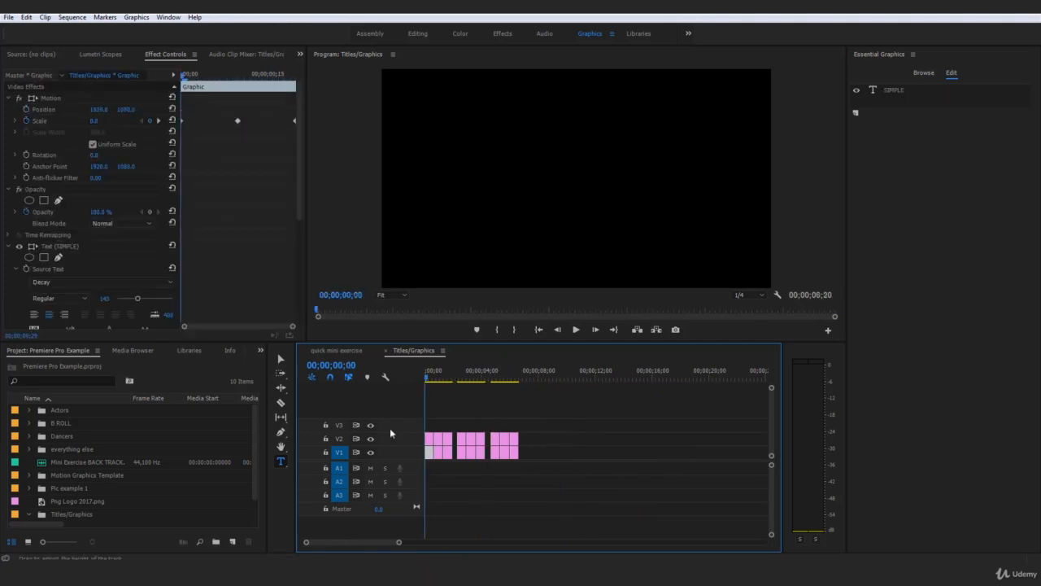
click(372, 453)
click(622, 415)
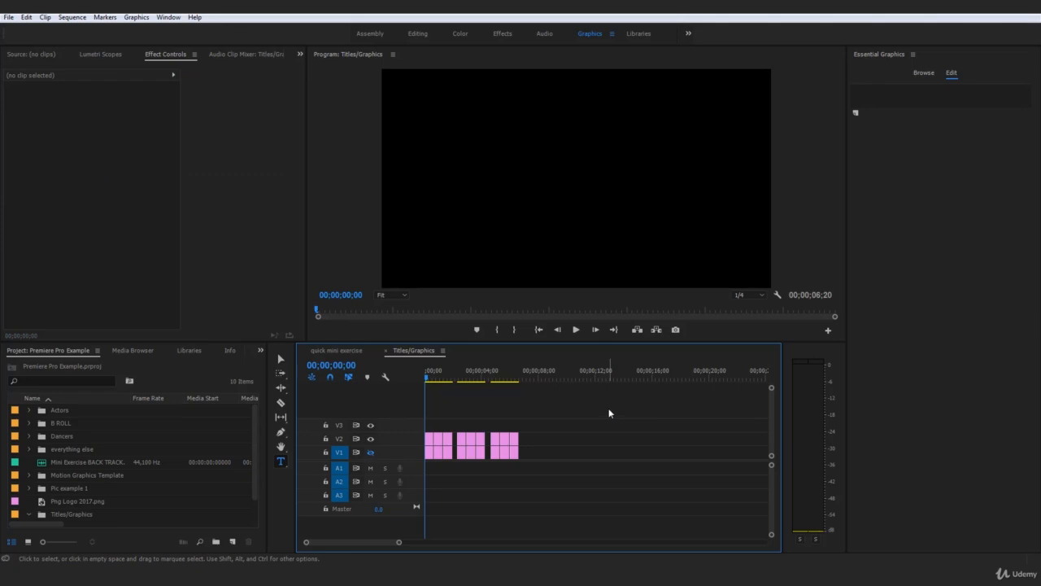
key(space)
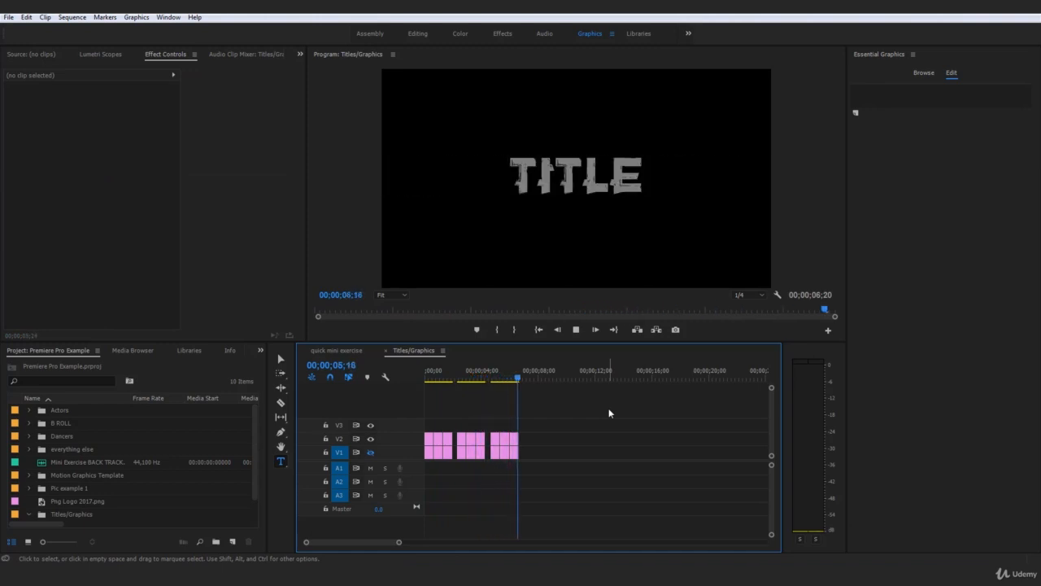
Step: Replay the V2 title groups from the start and return the playhead to 00;00;00;00
drag(428, 378, 411, 381)
key(space)
click(573, 406)
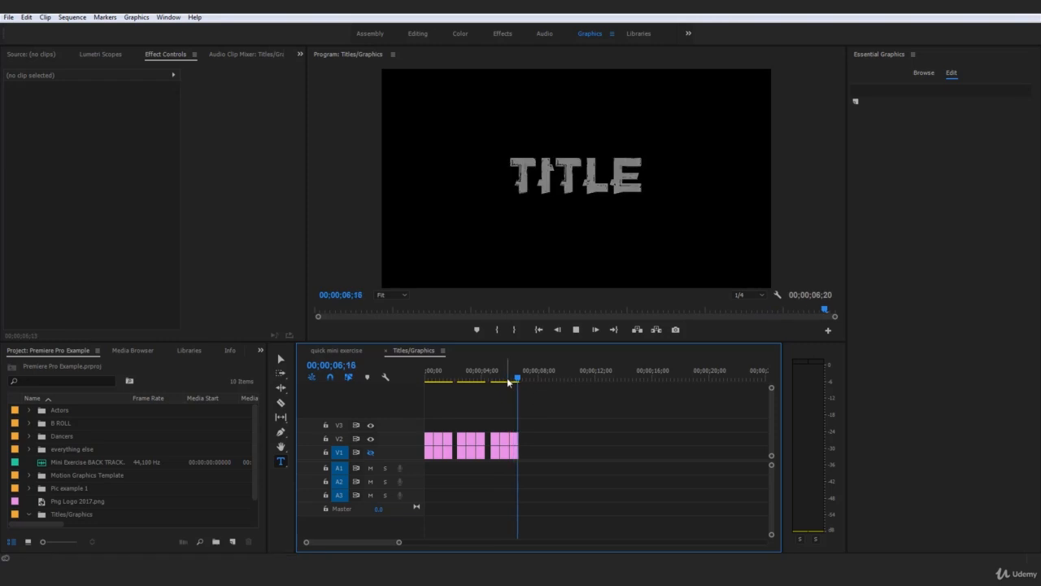
drag(431, 376, 420, 379)
click(552, 396)
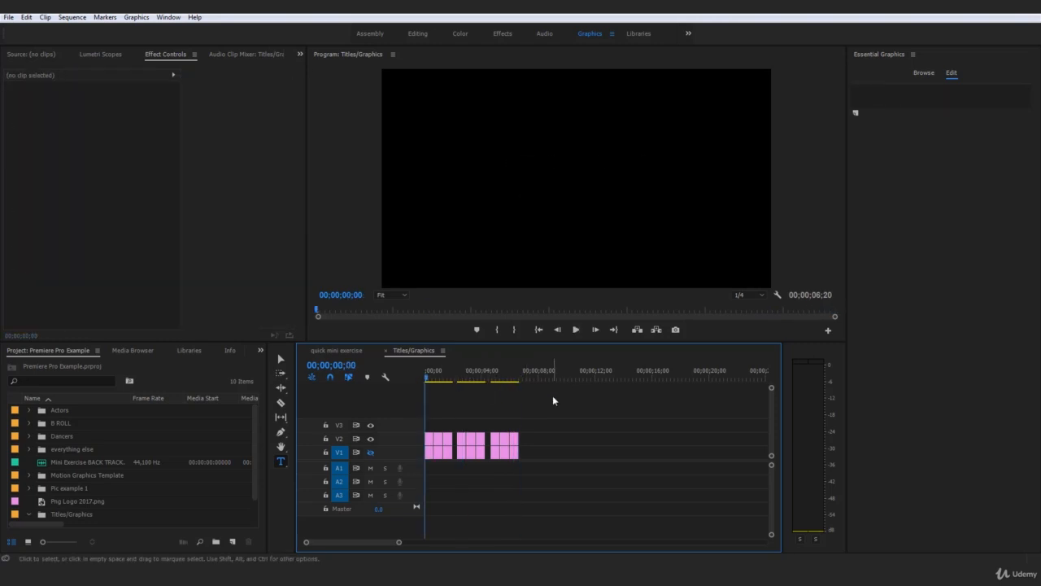